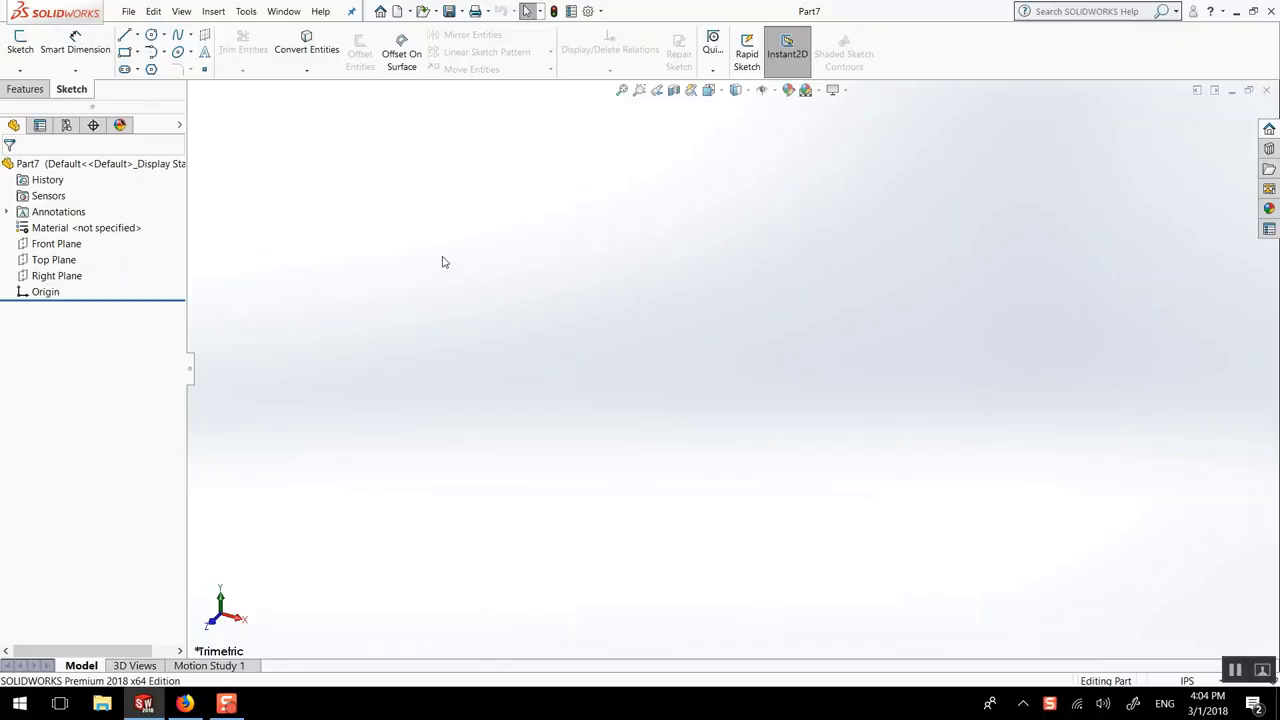
Step: Begin Sketch1 on the Front Plane of Part7
{"action": "left_click", "coordinate": [53, 248]}
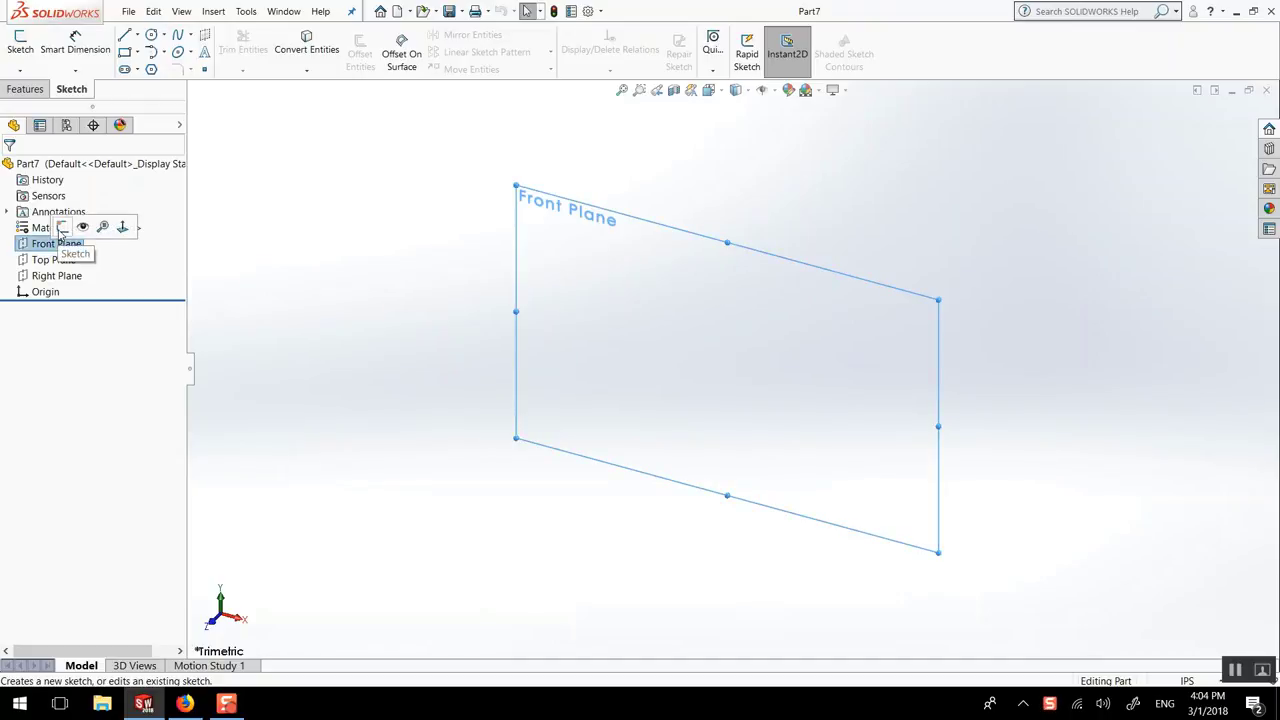
{"action": "left_click", "coordinate": [58, 226]}
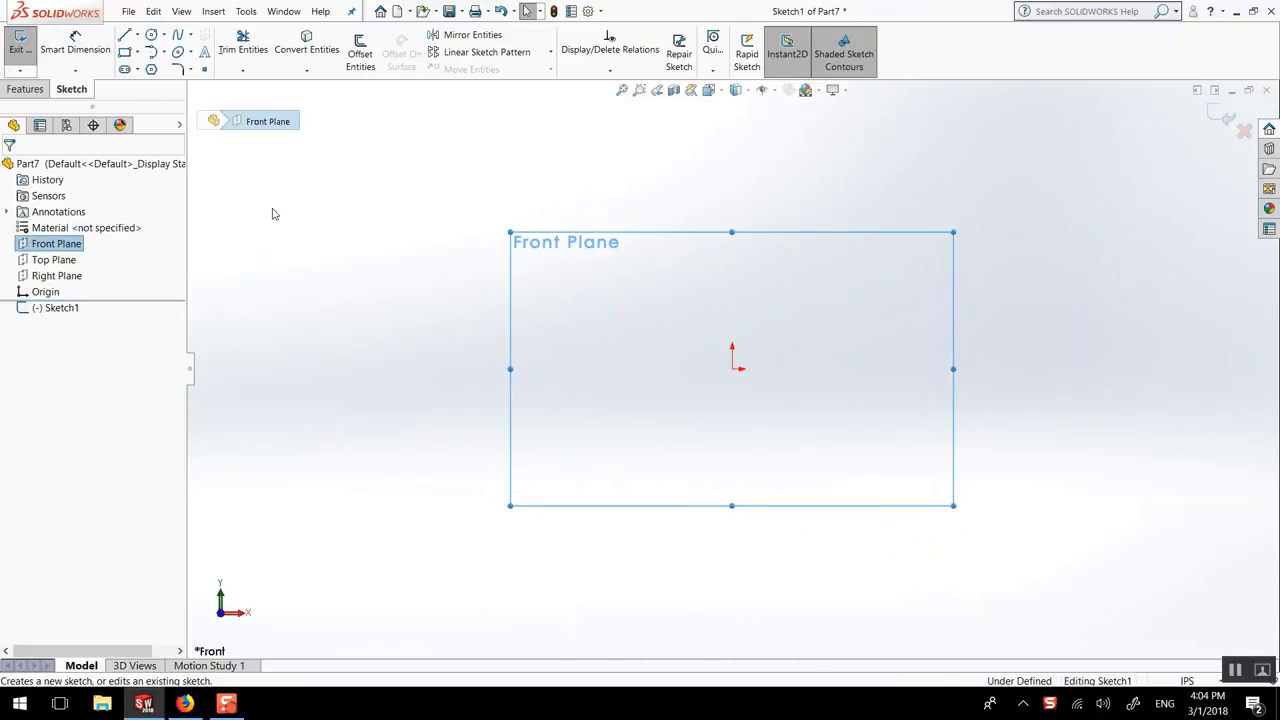
Step: Draw a slanted line with a bottom leg to the right and a top leg to the left
{"action": "left_click", "coordinate": [126, 38]}
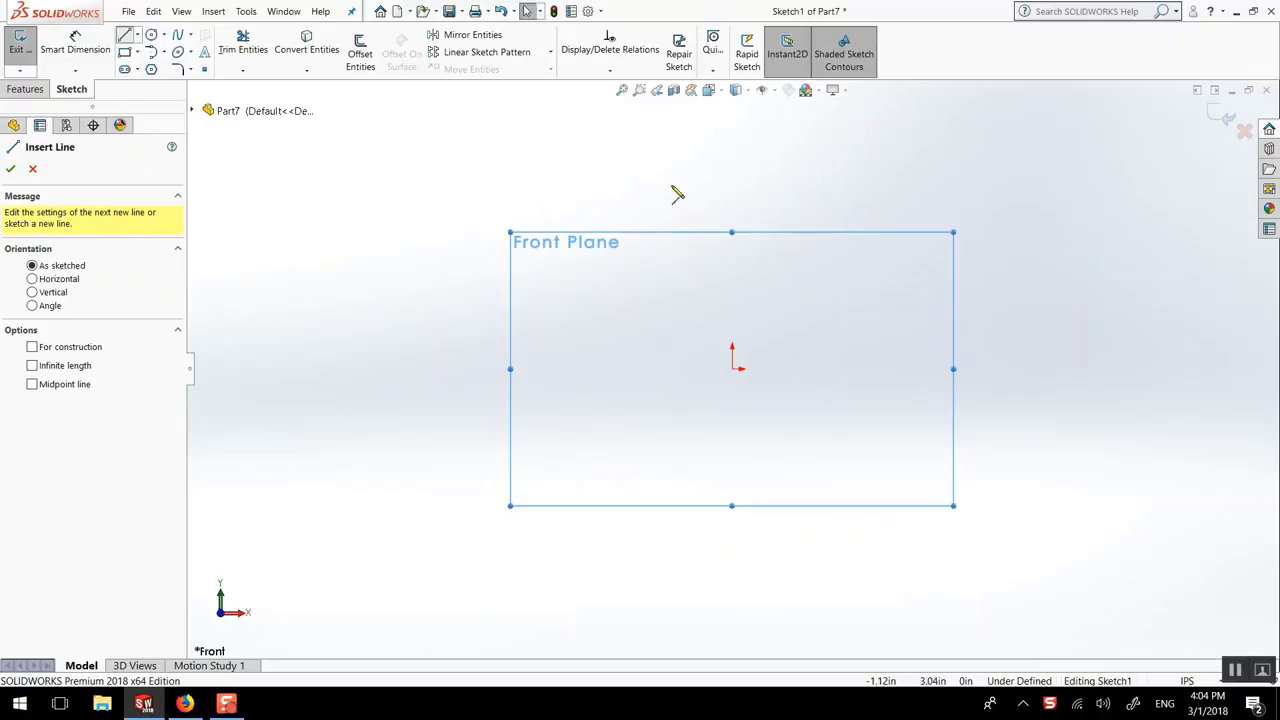
{"action": "left_click", "coordinate": [672, 272]}
{"action": "left_click", "coordinate": [793, 442]}
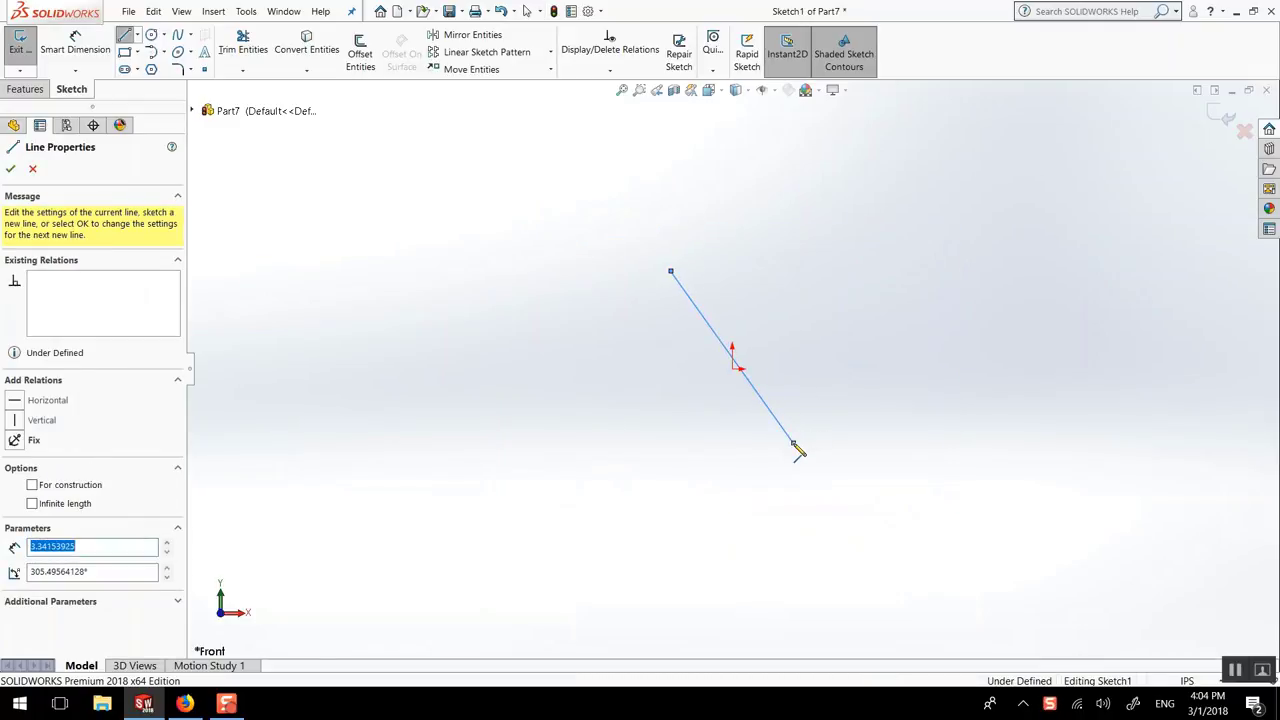
{"action": "left_click", "coordinate": [860, 442]}
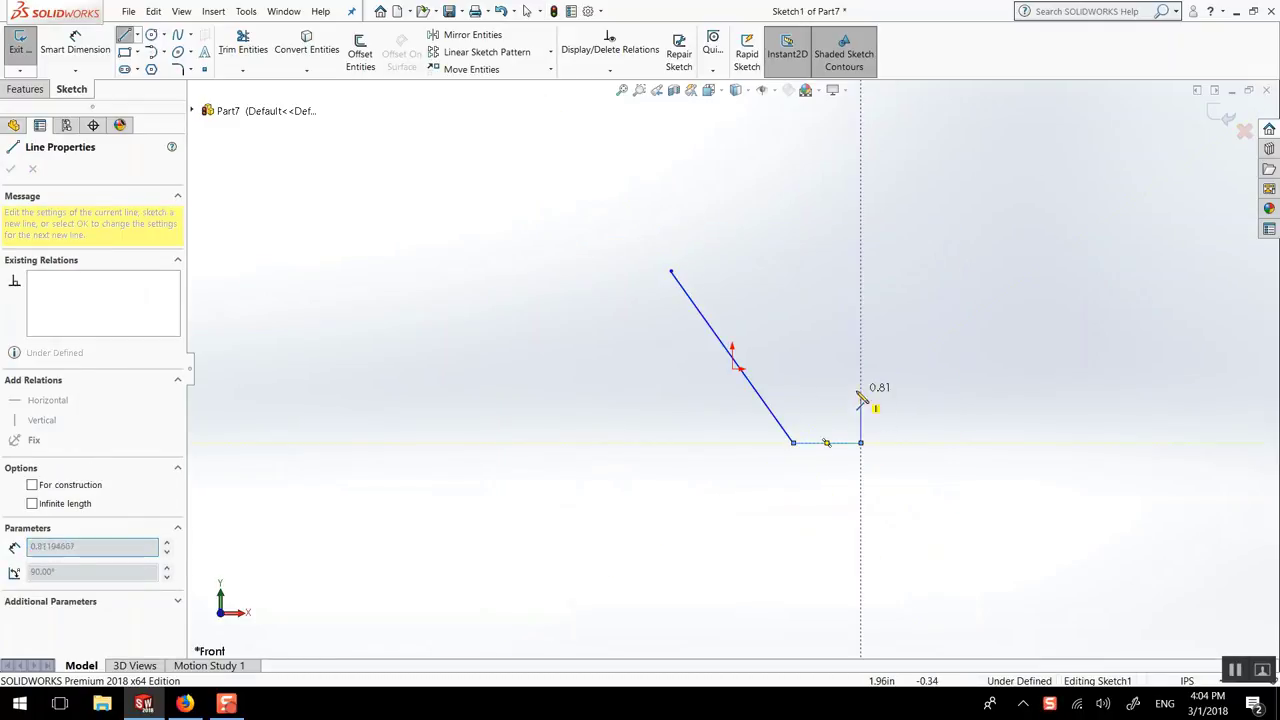
{"action": "key", "text": "Escape"}
{"action": "key", "text": "Return"}
{"action": "left_click", "coordinate": [672, 272]}
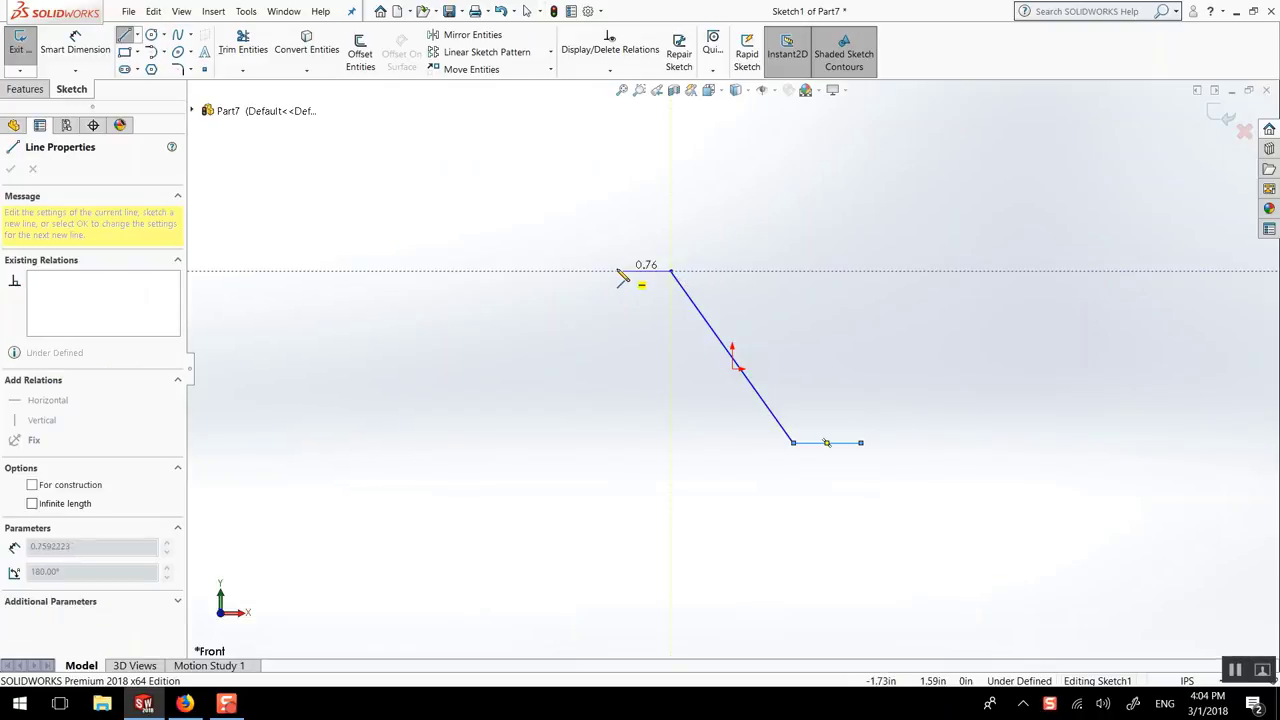
{"action": "left_click", "coordinate": [612, 271]}
{"action": "key", "text": "Escape"}
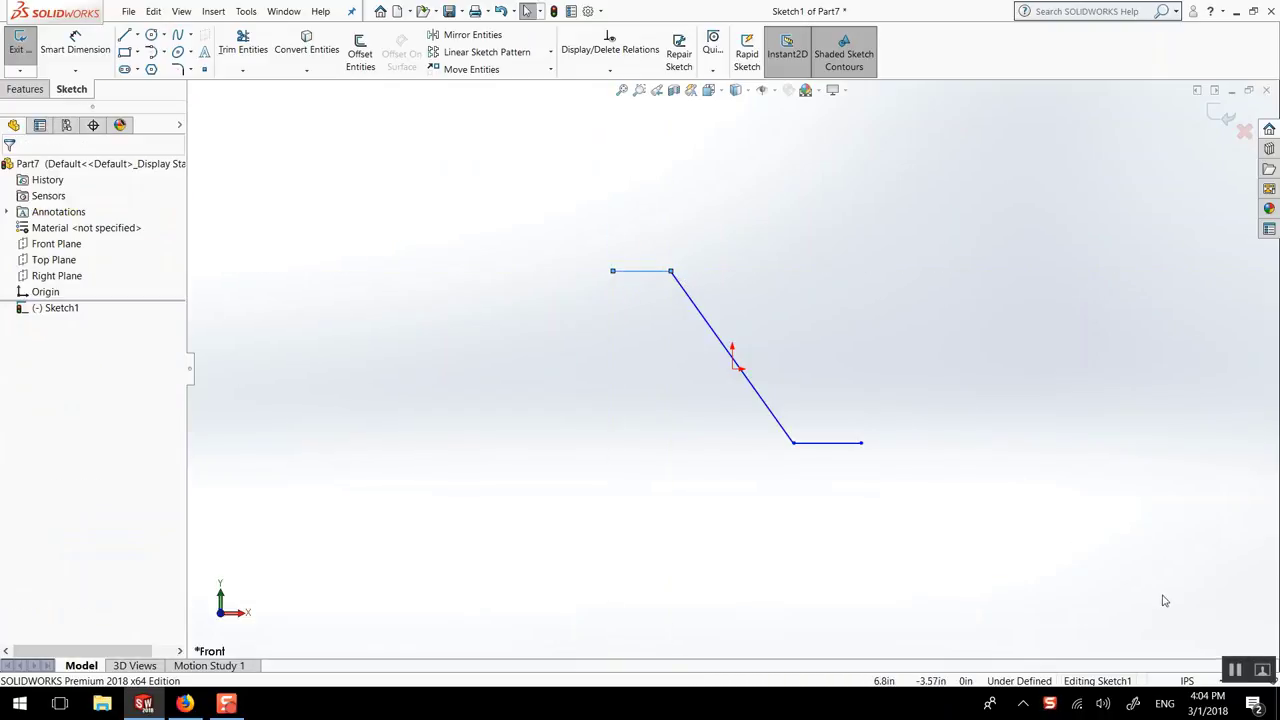
Step: Switch document units to CGS, then exit and reopen Sketch1 for editing
{"action": "left_click", "coordinate": [1187, 681]}
{"action": "left_click", "coordinate": [1154, 603]}
{"action": "key", "text": "ctrl+b"}
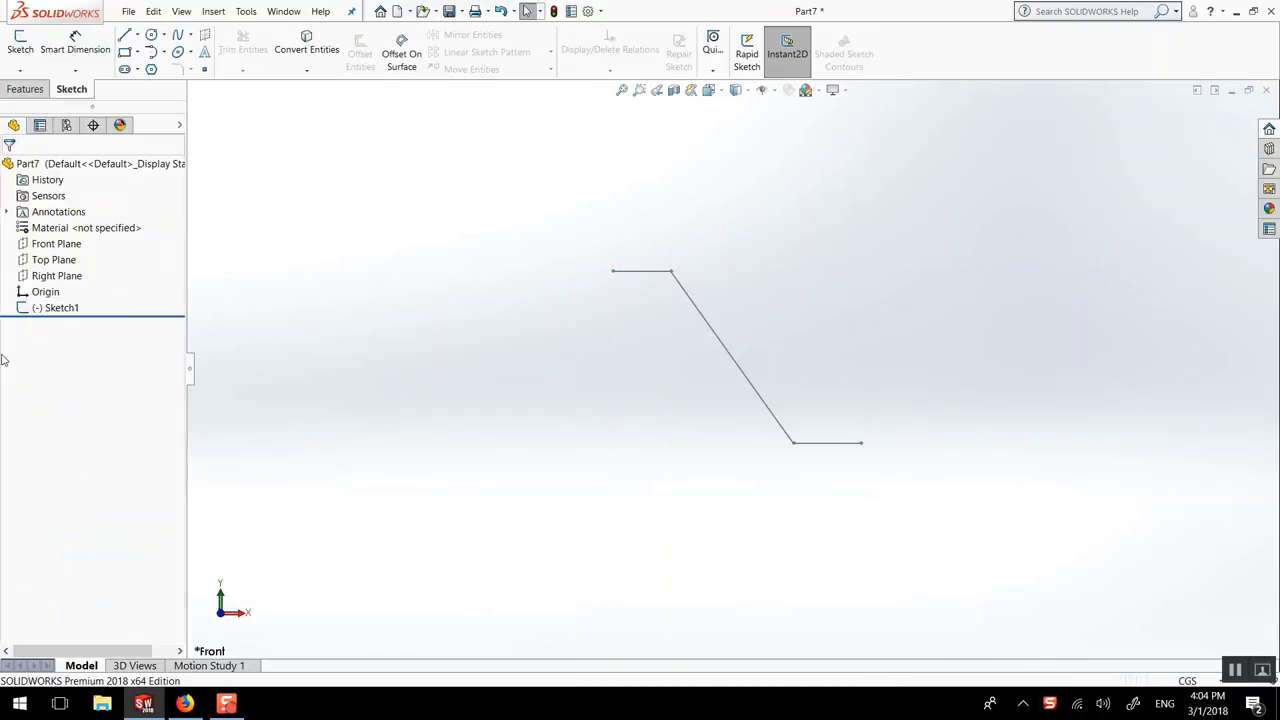
{"action": "left_click", "coordinate": [33, 310]}
{"action": "left_click", "coordinate": [52, 268]}
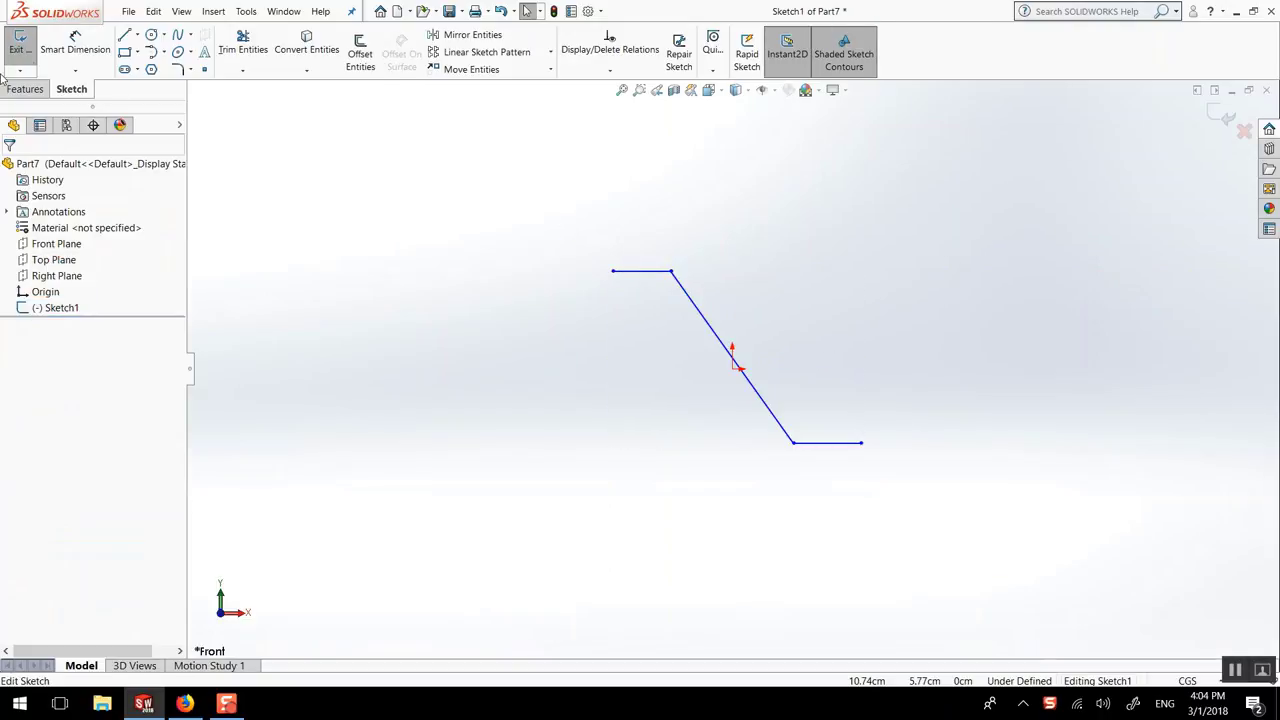
Step: Dimension the top and bottom horizontal legs to 3 each
{"action": "left_click", "coordinate": [75, 45]}
{"action": "left_click", "coordinate": [656, 270]}
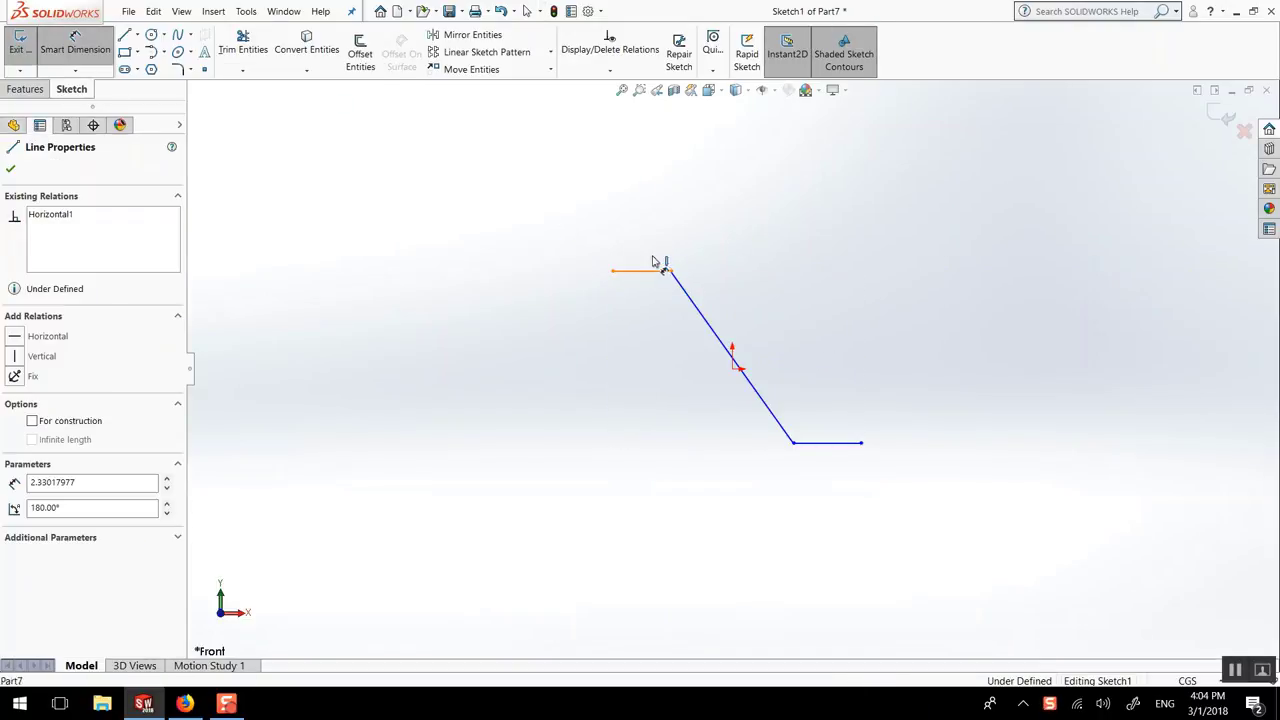
{"action": "left_click", "coordinate": [662, 262]}
{"action": "type", "text": "3"}
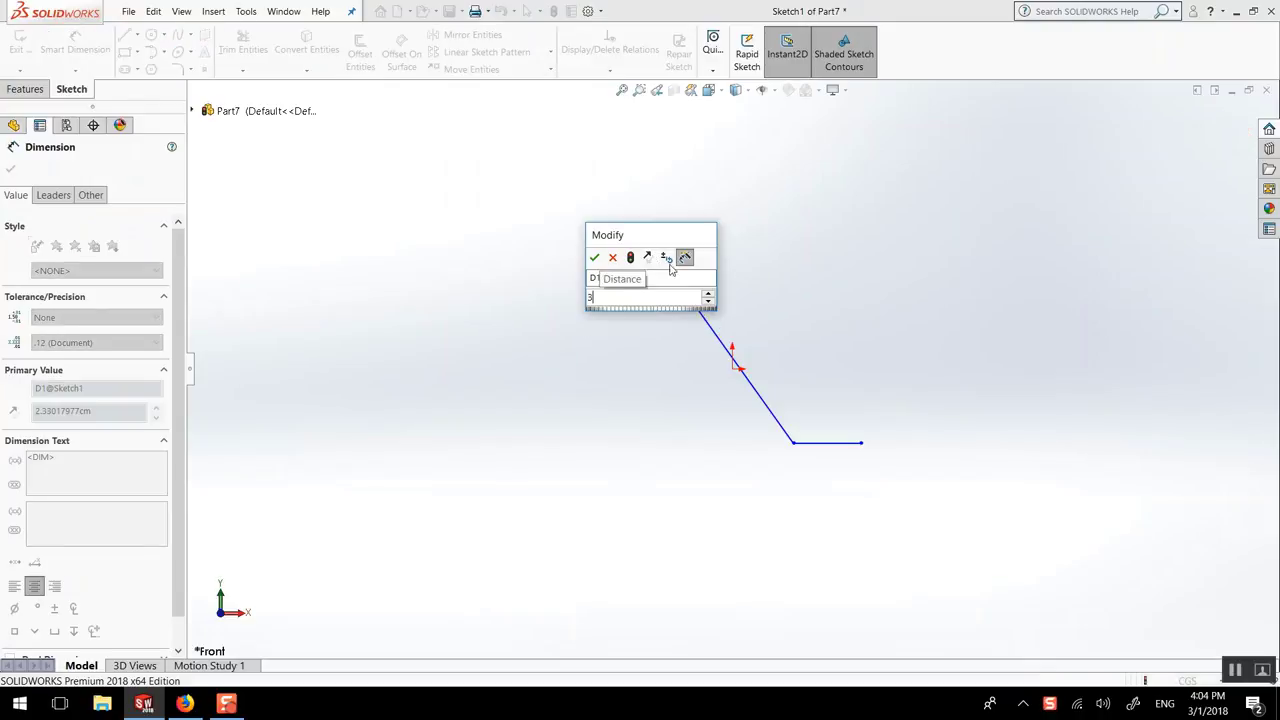
{"action": "key", "text": "Return"}
{"action": "left_click", "coordinate": [829, 442]}
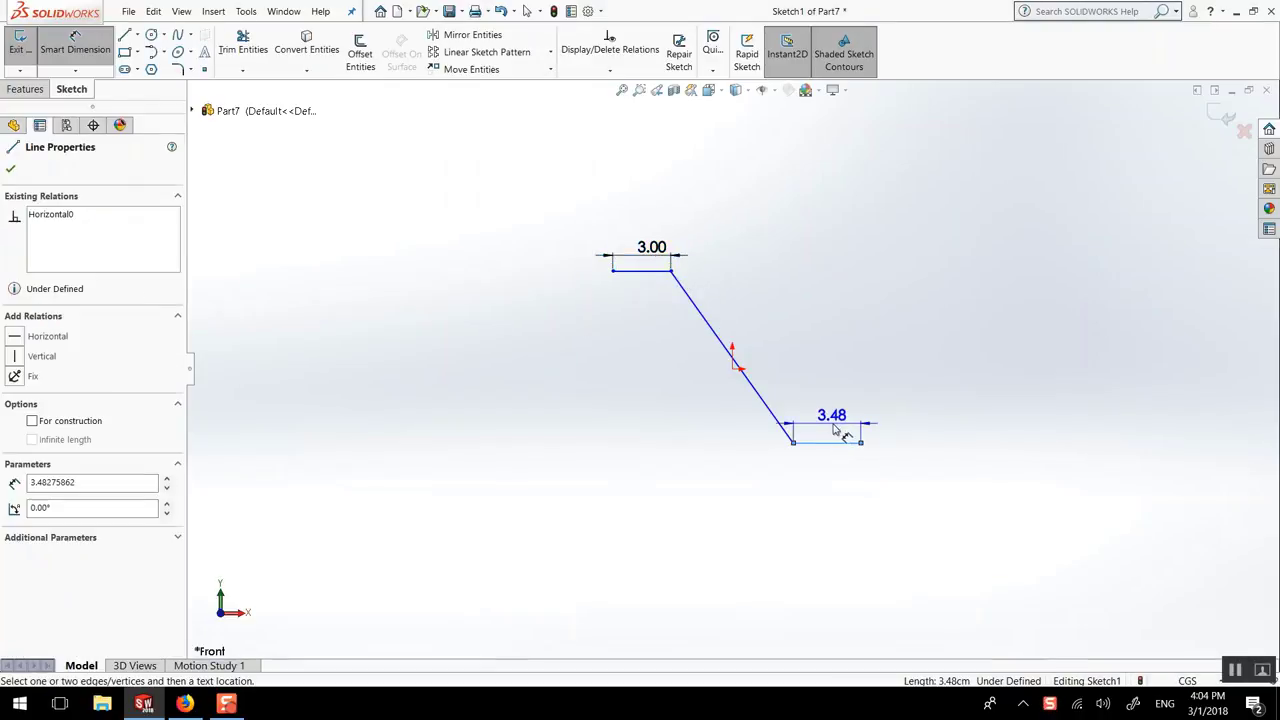
{"action": "left_click", "coordinate": [838, 428]}
{"action": "type", "text": "3"}
{"action": "key", "text": "Return"}
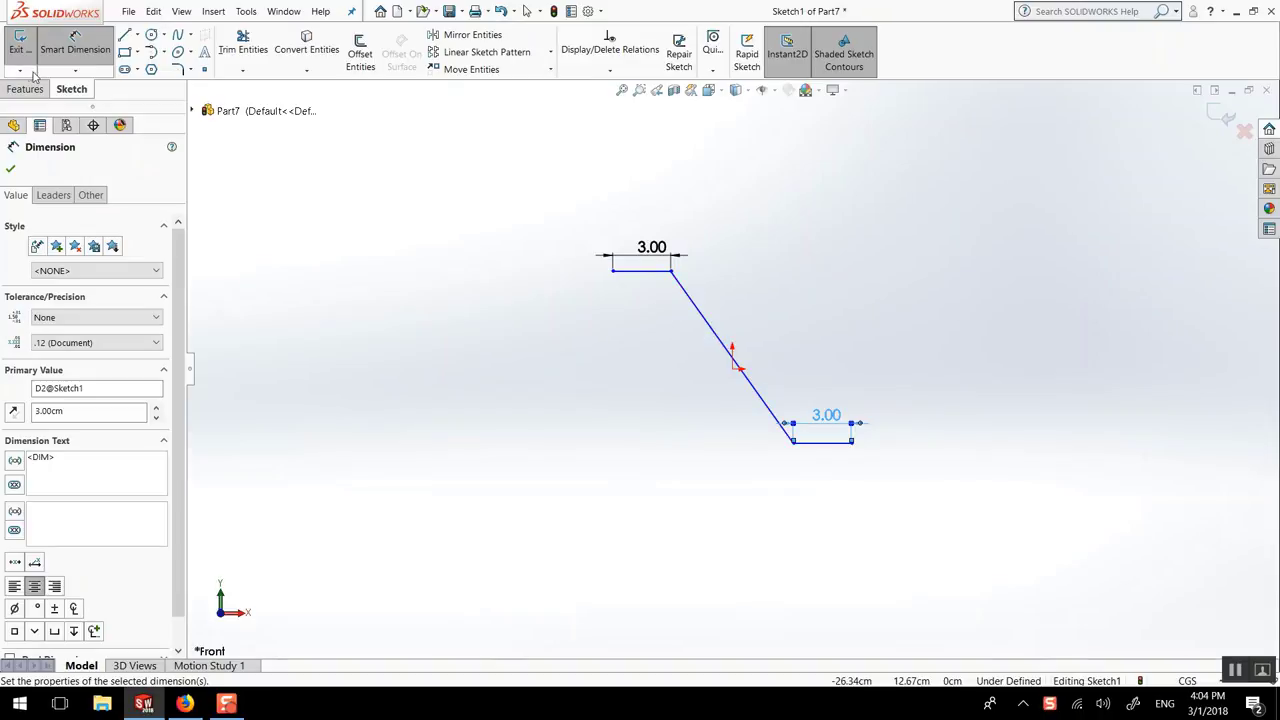
Step: Set the slanted line's length to 10 and fit the sketch in view
{"action": "left_click", "coordinate": [708, 312]}
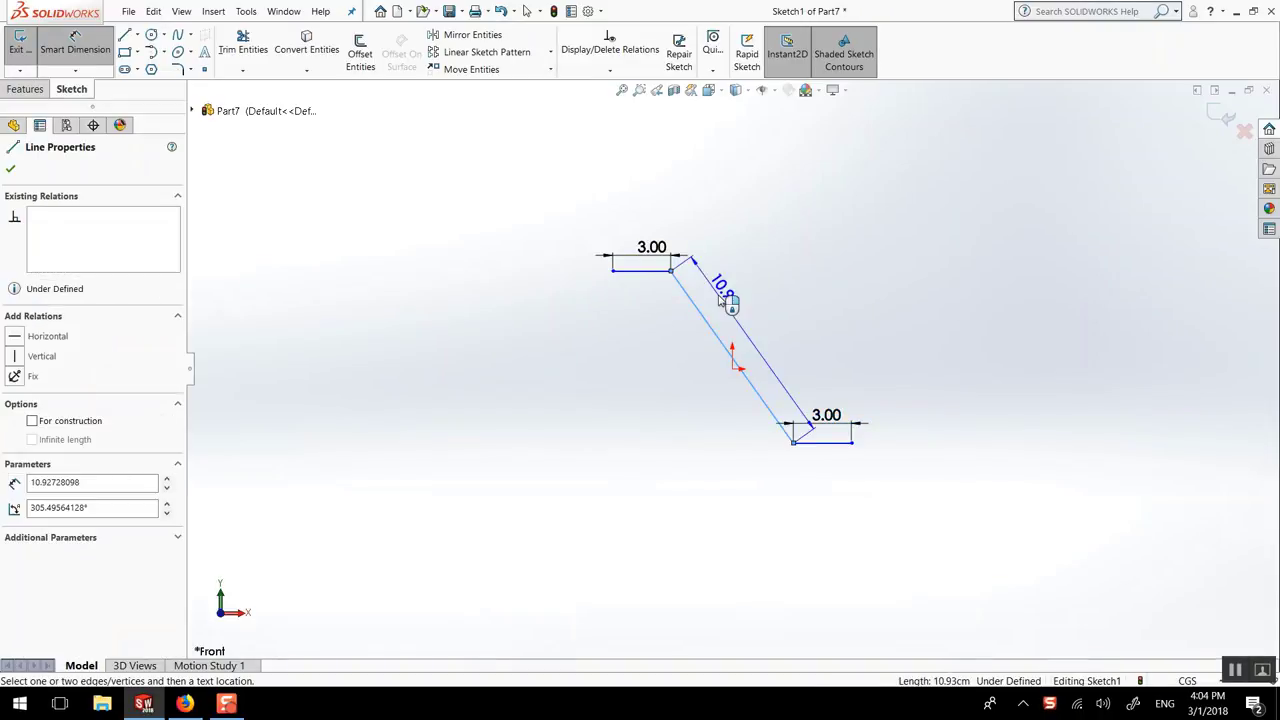
{"action": "left_click", "coordinate": [722, 298]}
{"action": "type", "text": "10"}
{"action": "key", "text": "Return"}
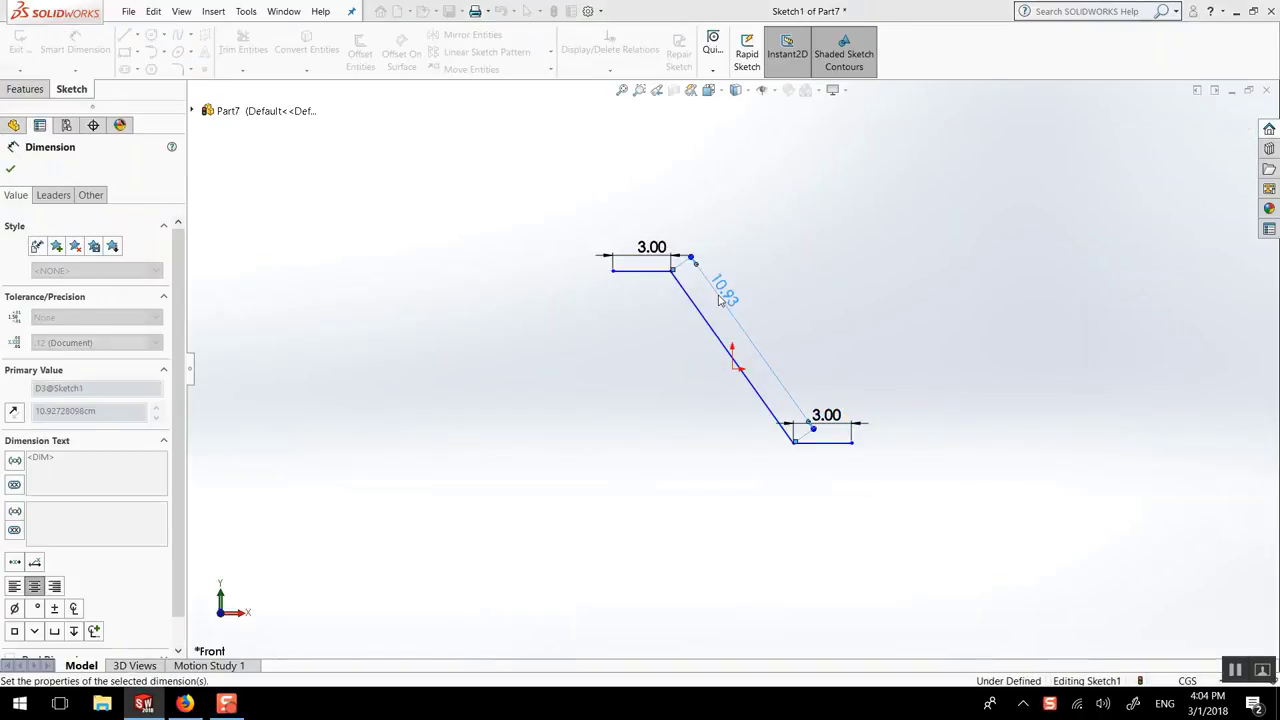
{"action": "left_click", "coordinate": [11, 169]}
{"action": "key", "text": "f"}
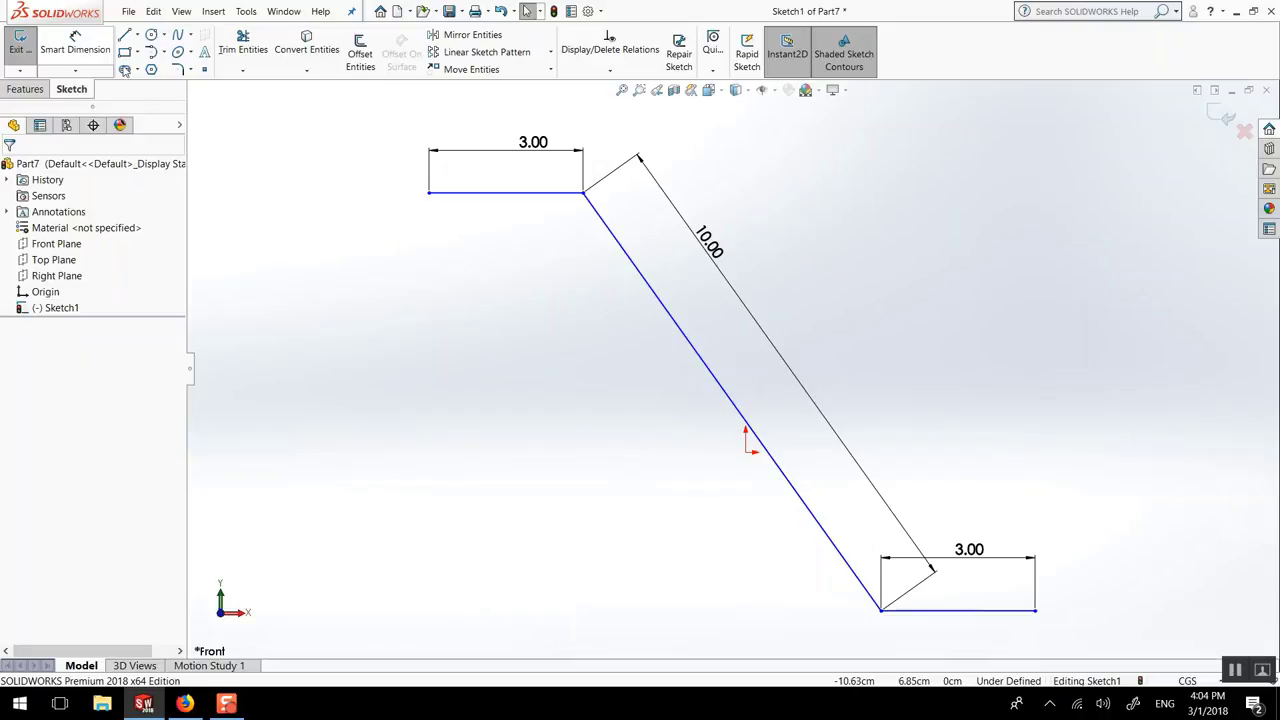
Step: Add a 60° angle between the slanted line and the bottom leg
{"action": "left_click", "coordinate": [75, 45]}
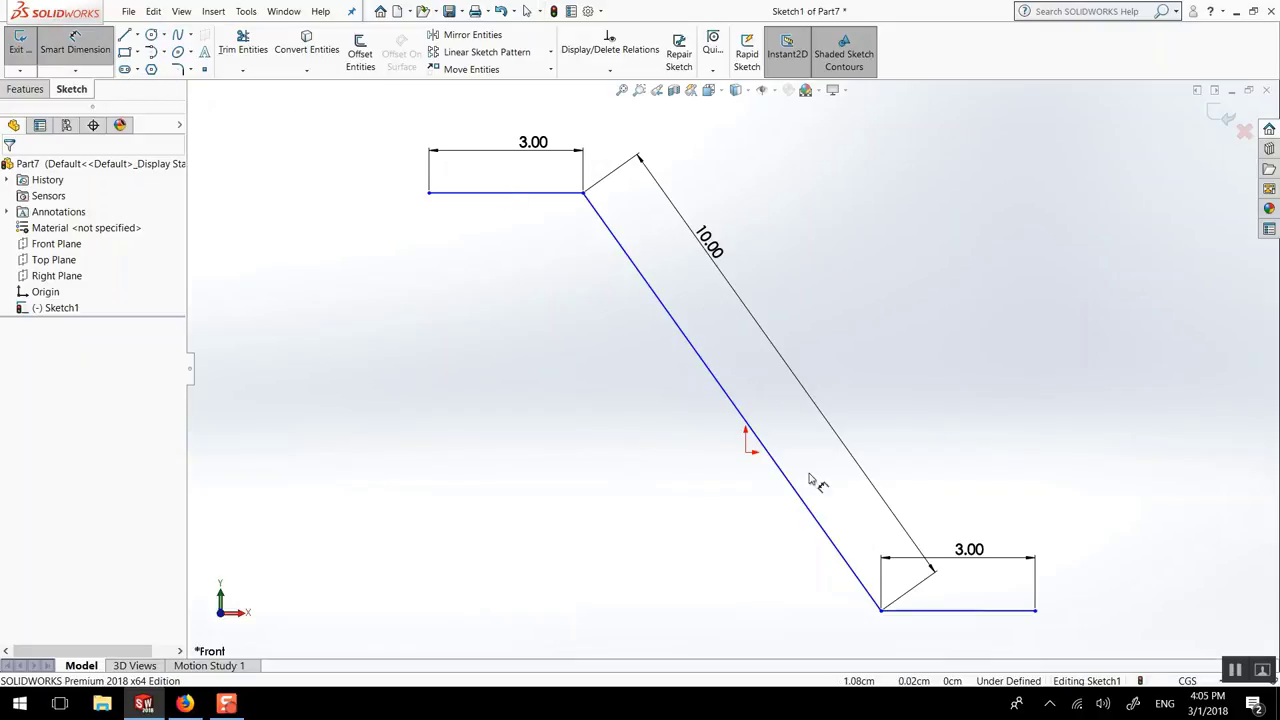
{"action": "left_click", "coordinate": [800, 503]}
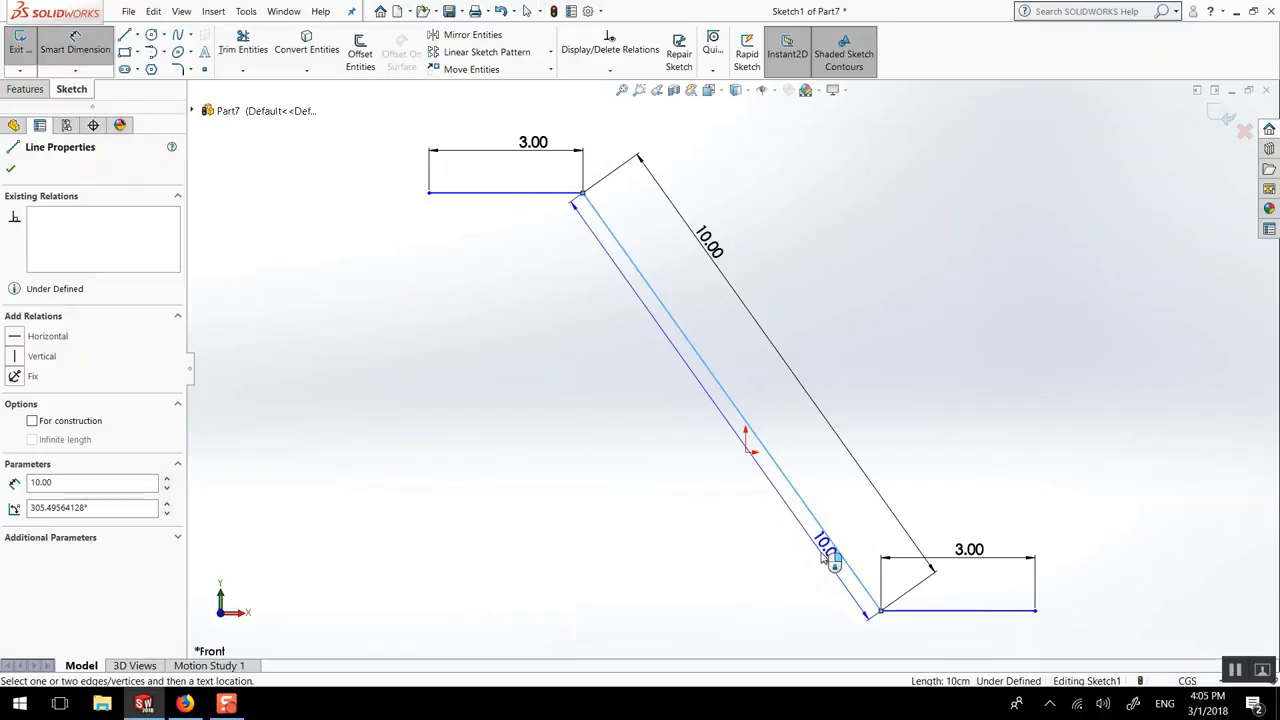
{"action": "left_click", "coordinate": [926, 611]}
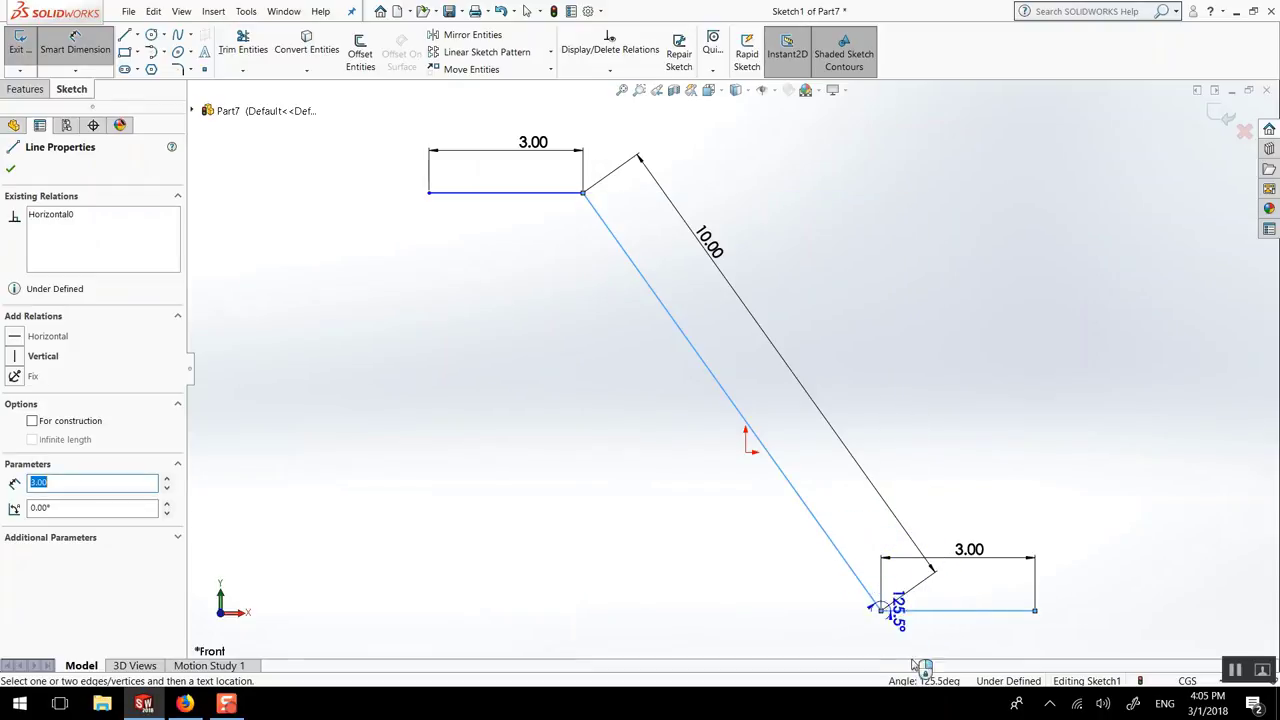
{"action": "left_click", "coordinate": [919, 643]}
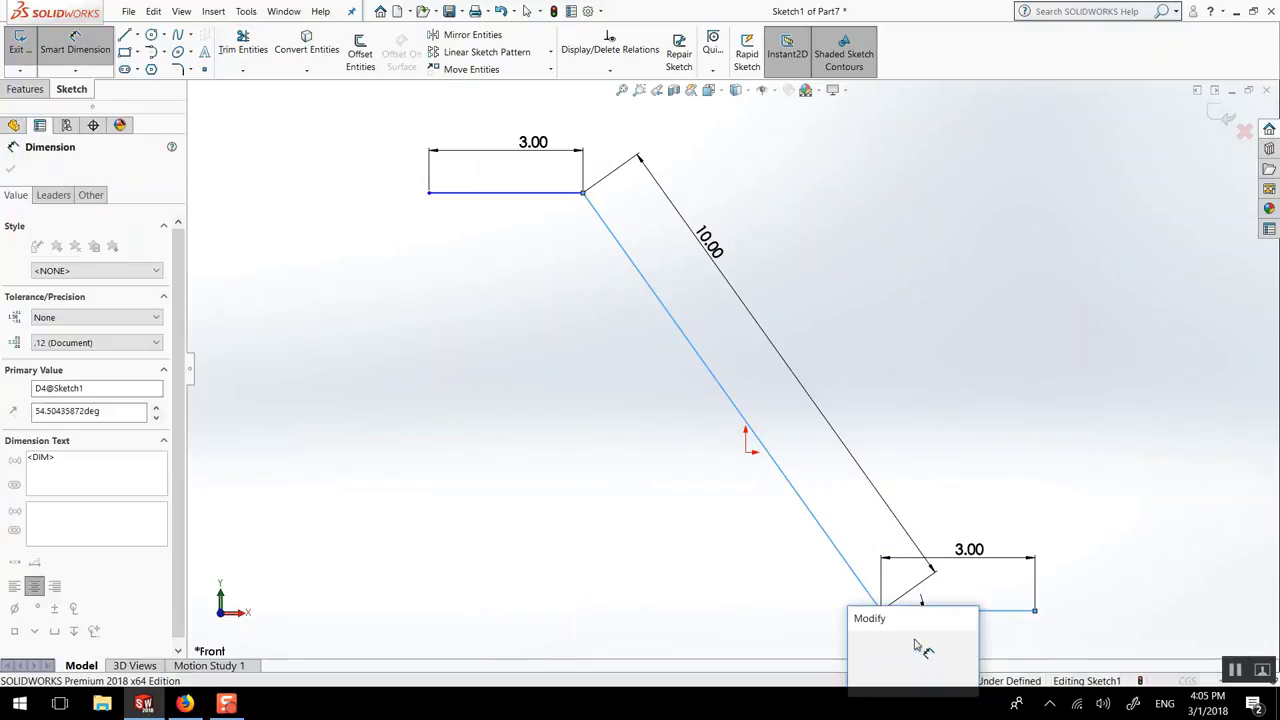
{"action": "type", "text": "60"}
{"action": "key", "text": "Return"}
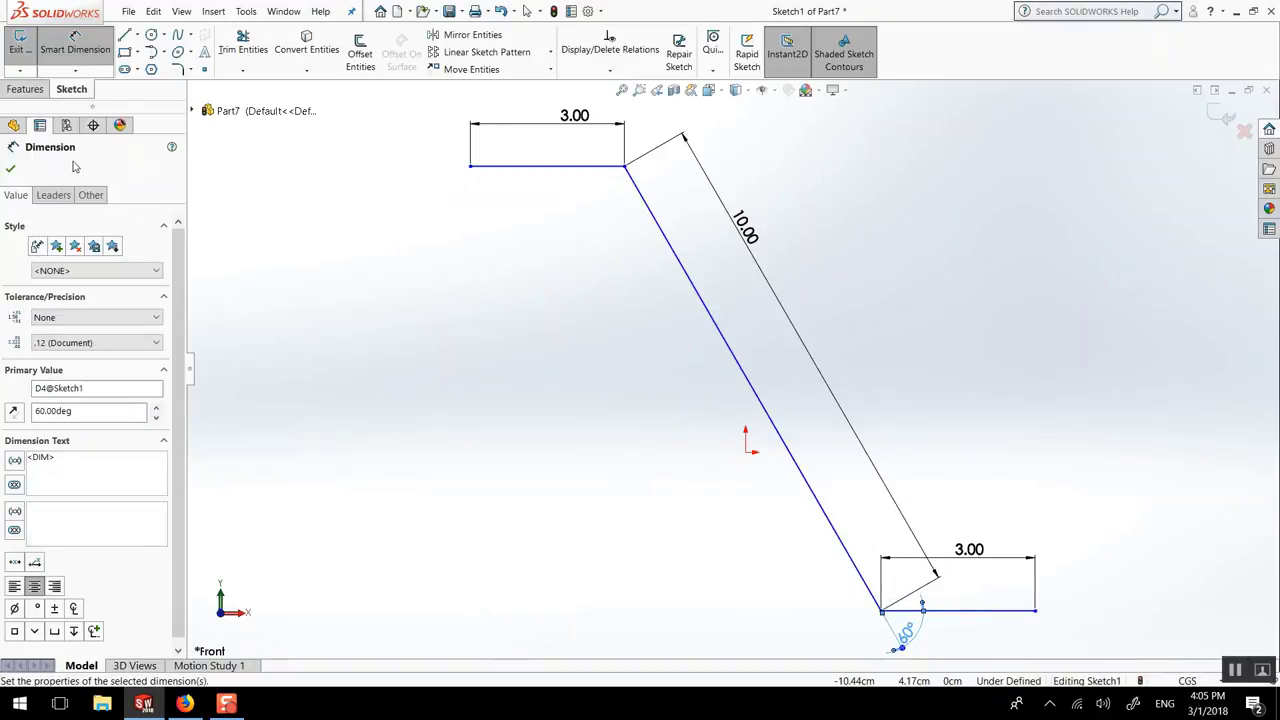
{"action": "left_click", "coordinate": [11, 168]}
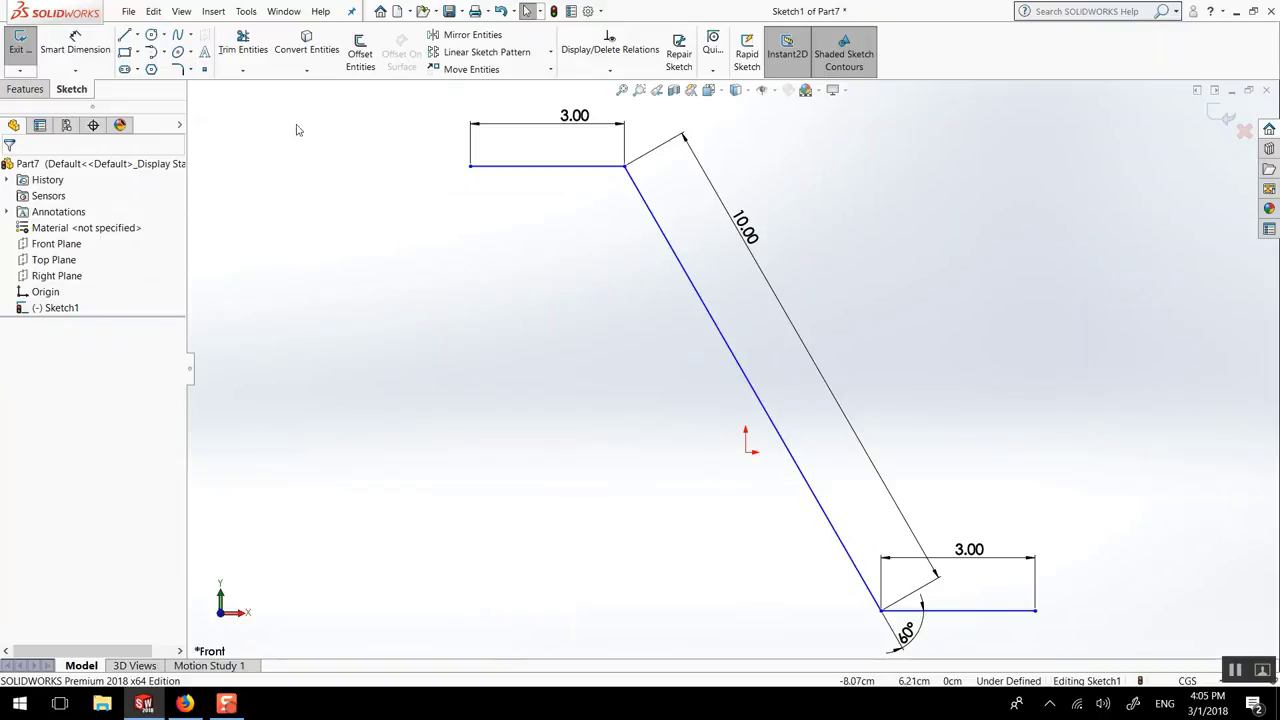
{"action": "left_click", "coordinate": [176, 70]}
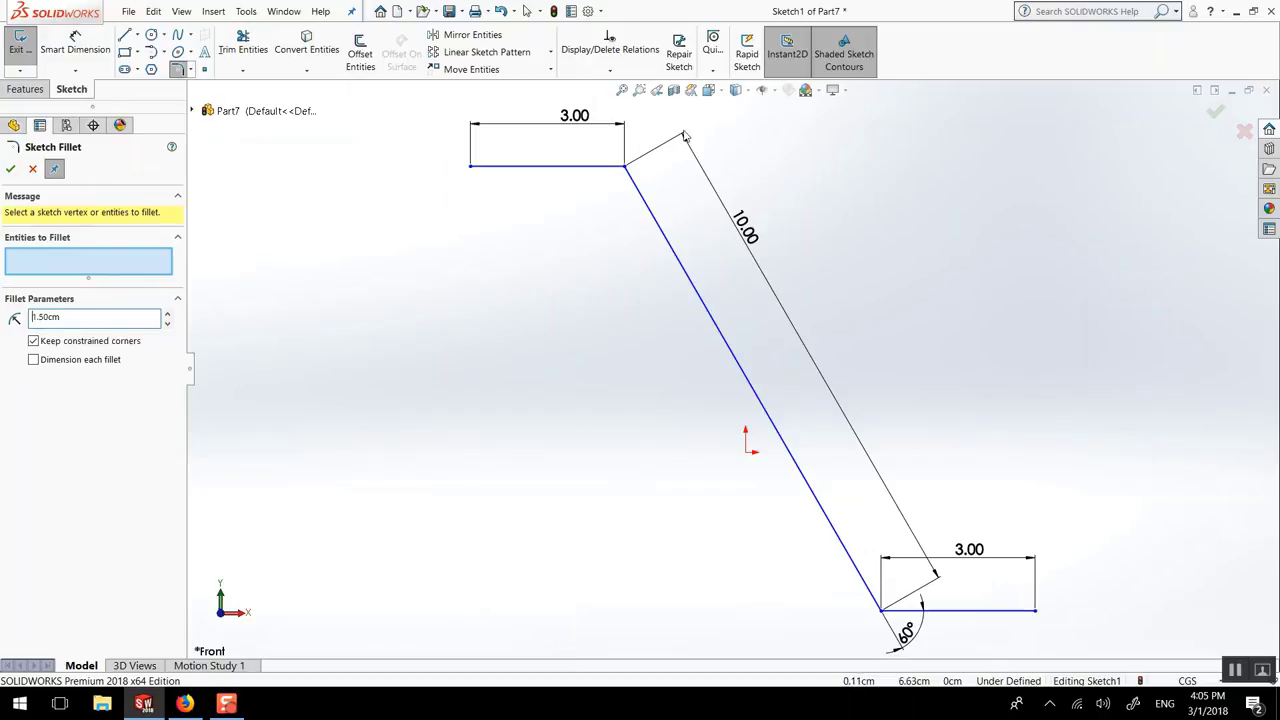
Step: Round the top and bottom bends with 1.50 cm sketch fillets
{"action": "left_click", "coordinate": [625, 166]}
{"action": "left_click", "coordinate": [882, 610]}
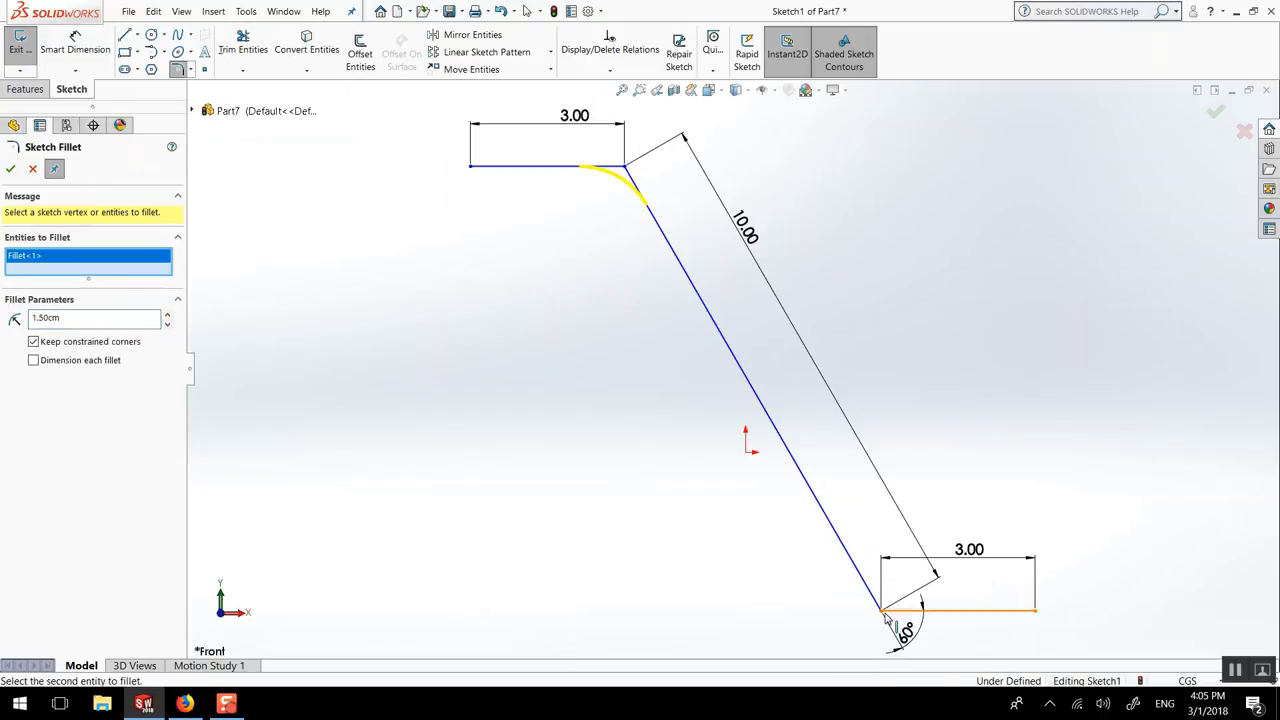
{"action": "left_click", "coordinate": [882, 610]}
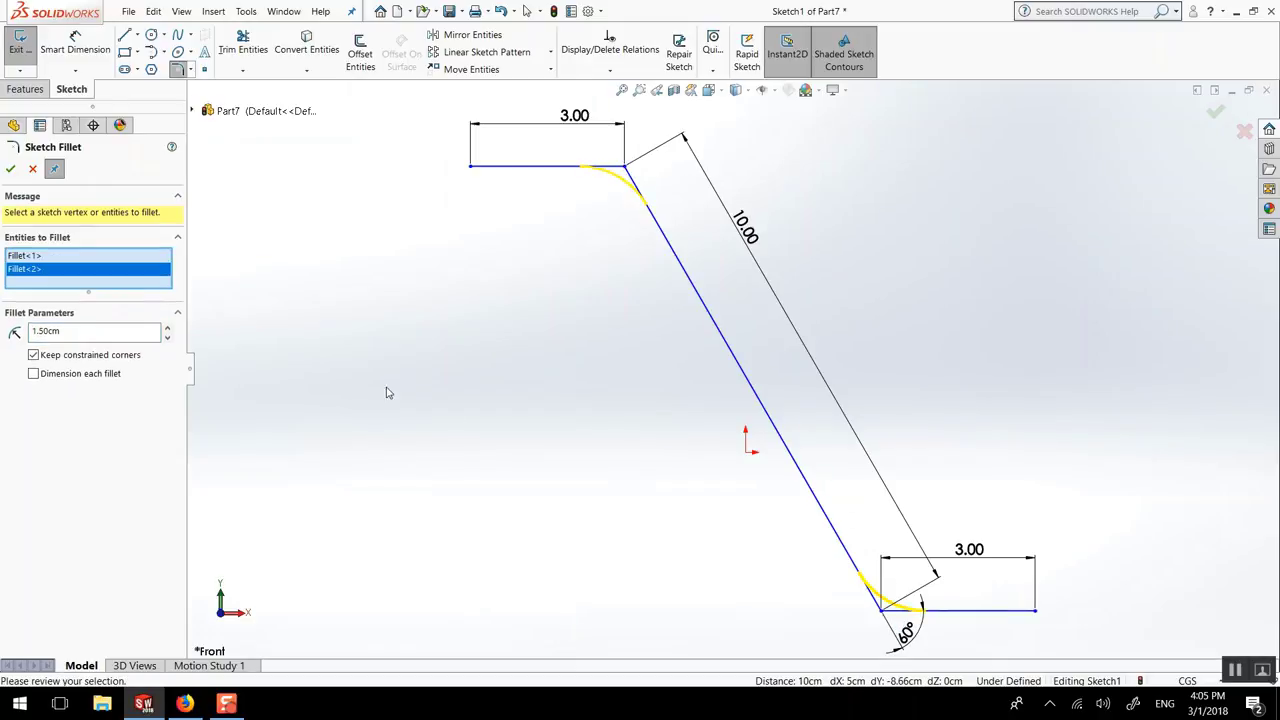
{"action": "left_click", "coordinate": [9, 170]}
{"action": "left_click", "coordinate": [32, 170]}
{"action": "key", "text": "f"}
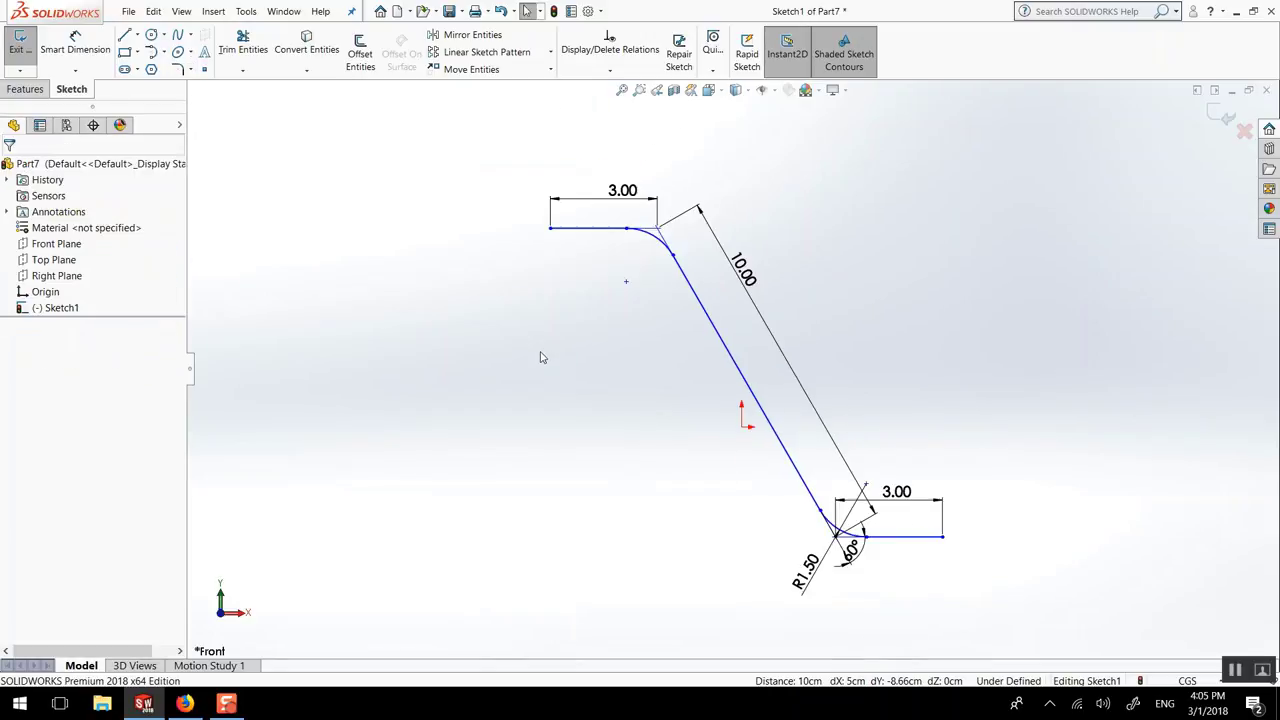
Step: Drag both 3.00 dimensions and the R1.50 label to clearer positions
{"action": "left_click_drag", "start_coordinate": [622, 191], "coordinate": [607, 183]}
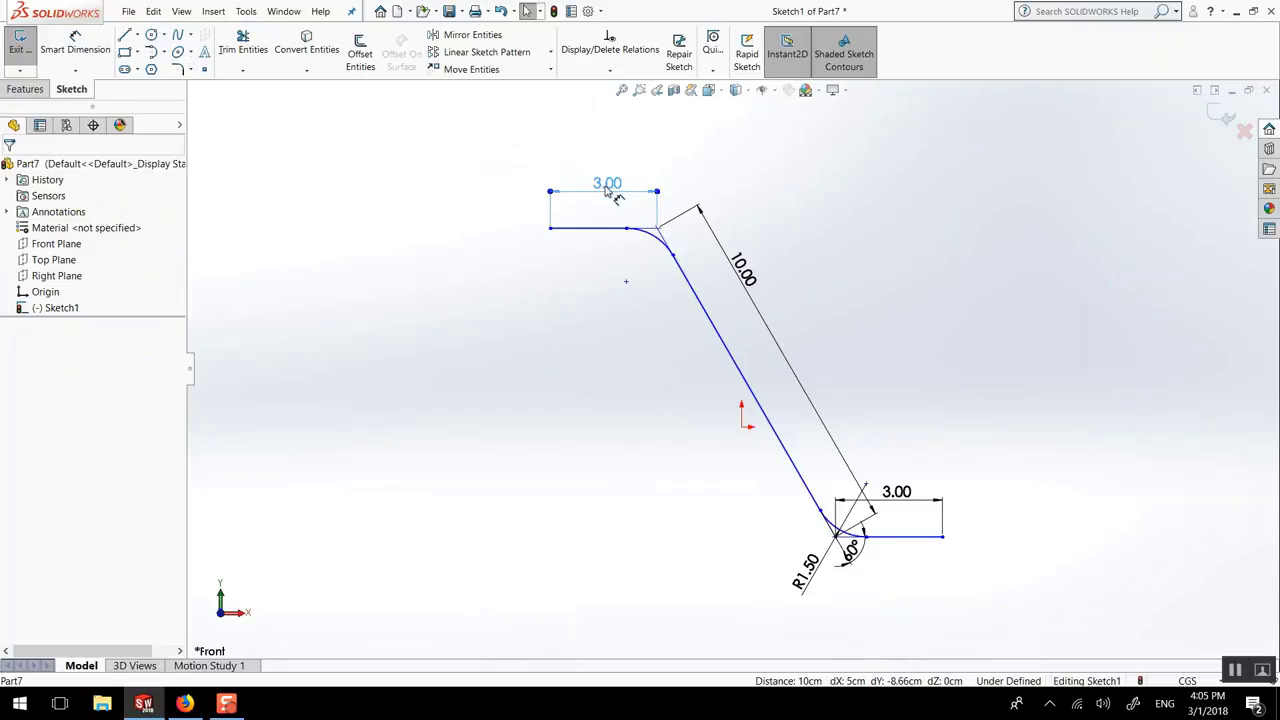
{"action": "left_click_drag", "start_coordinate": [896, 491], "coordinate": [891, 602]}
{"action": "left_click", "coordinate": [726, 520]}
{"action": "left_click_drag", "start_coordinate": [808, 565], "coordinate": [783, 590]}
{"action": "left_click", "coordinate": [700, 551]}
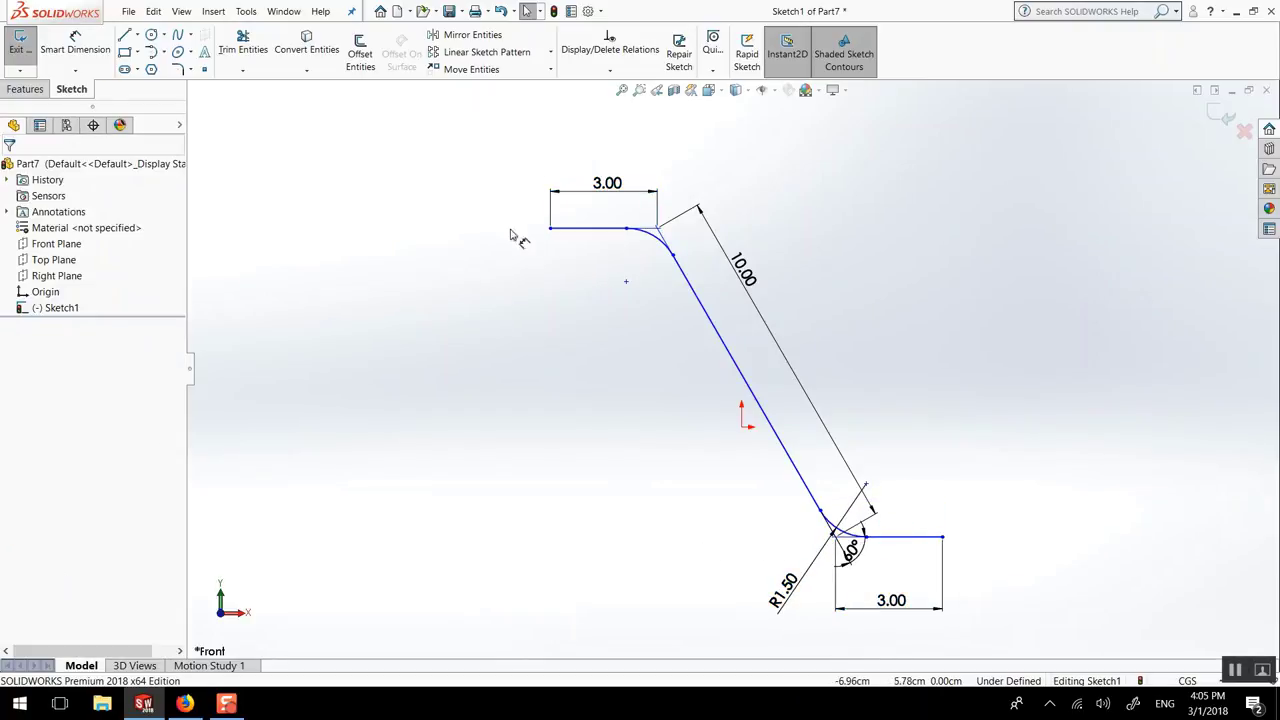
Step: Offset the whole Z chain 1.50 cm both ways with arc end caps
{"action": "left_click", "coordinate": [361, 58]}
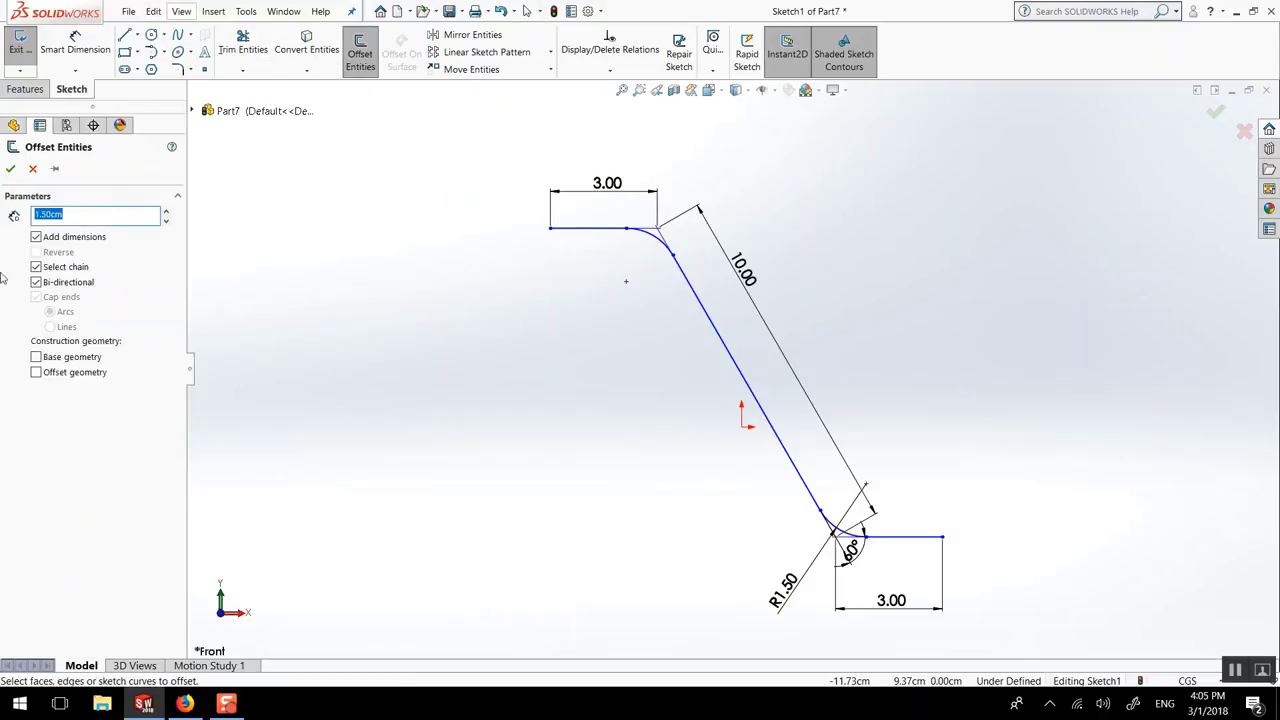
{"action": "left_click", "coordinate": [52, 284]}
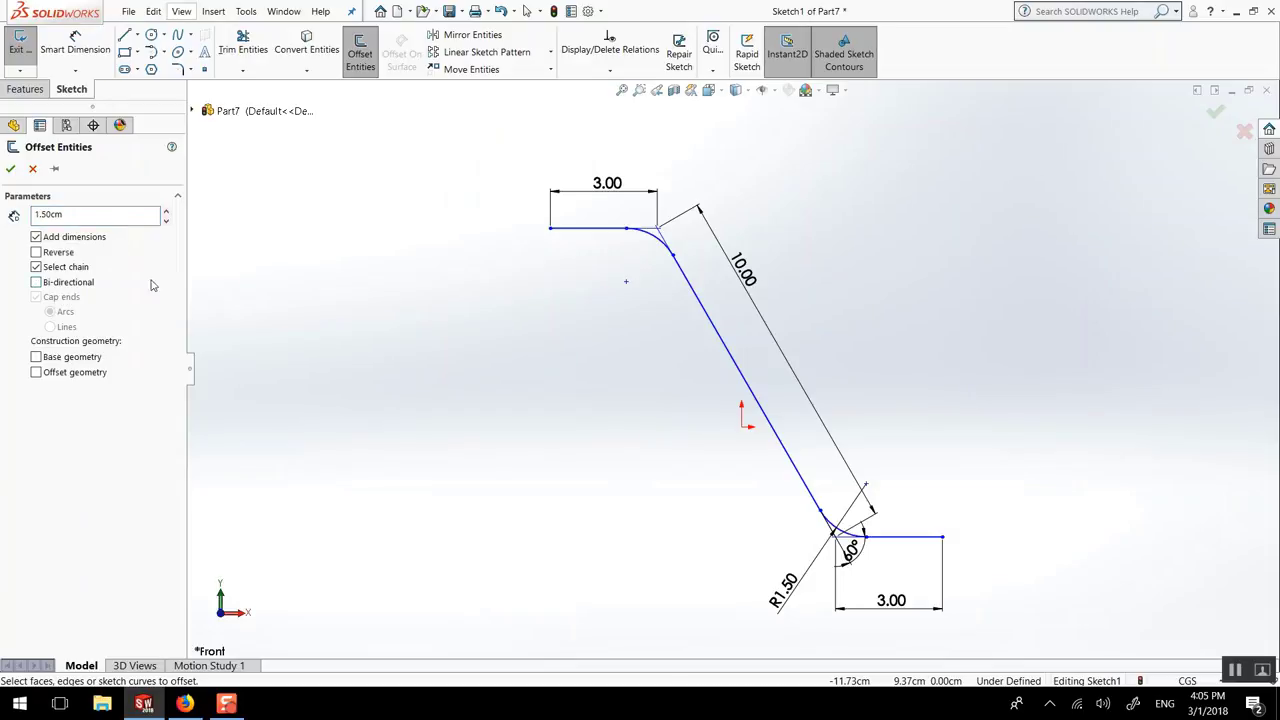
{"action": "left_click", "coordinate": [694, 292]}
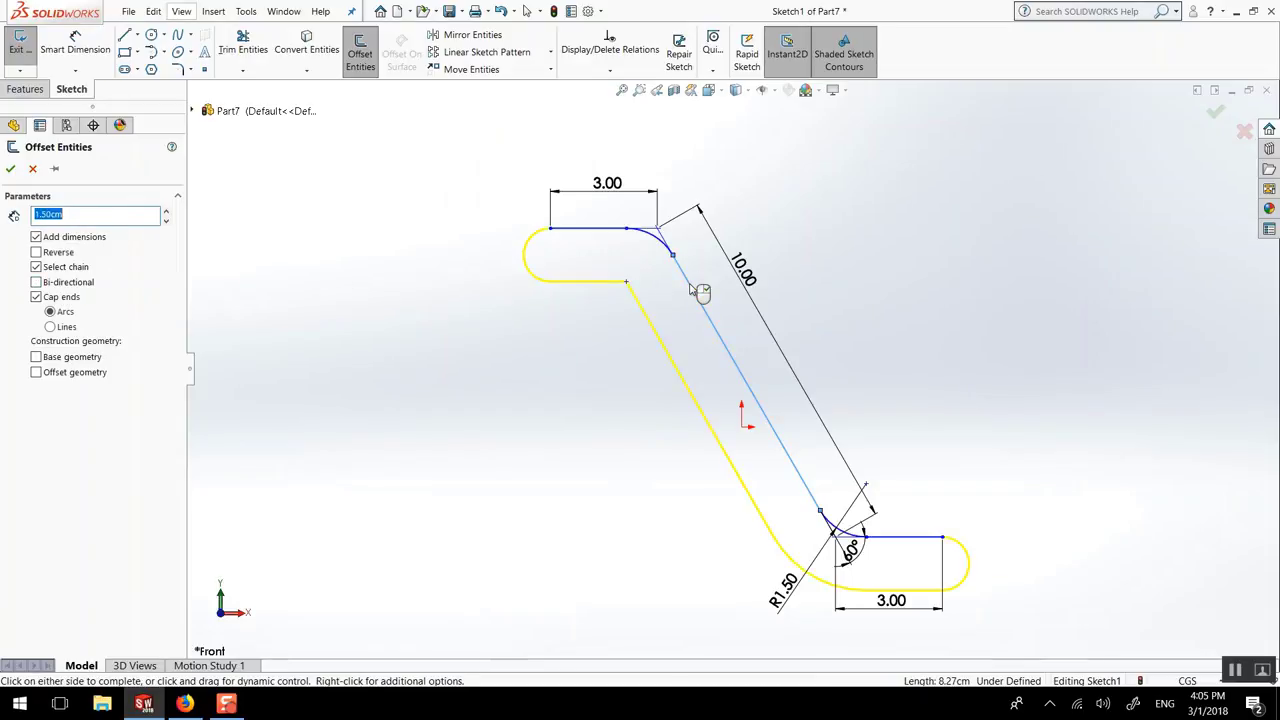
{"action": "left_click", "coordinate": [45, 297]}
{"action": "left_click", "coordinate": [52, 270]}
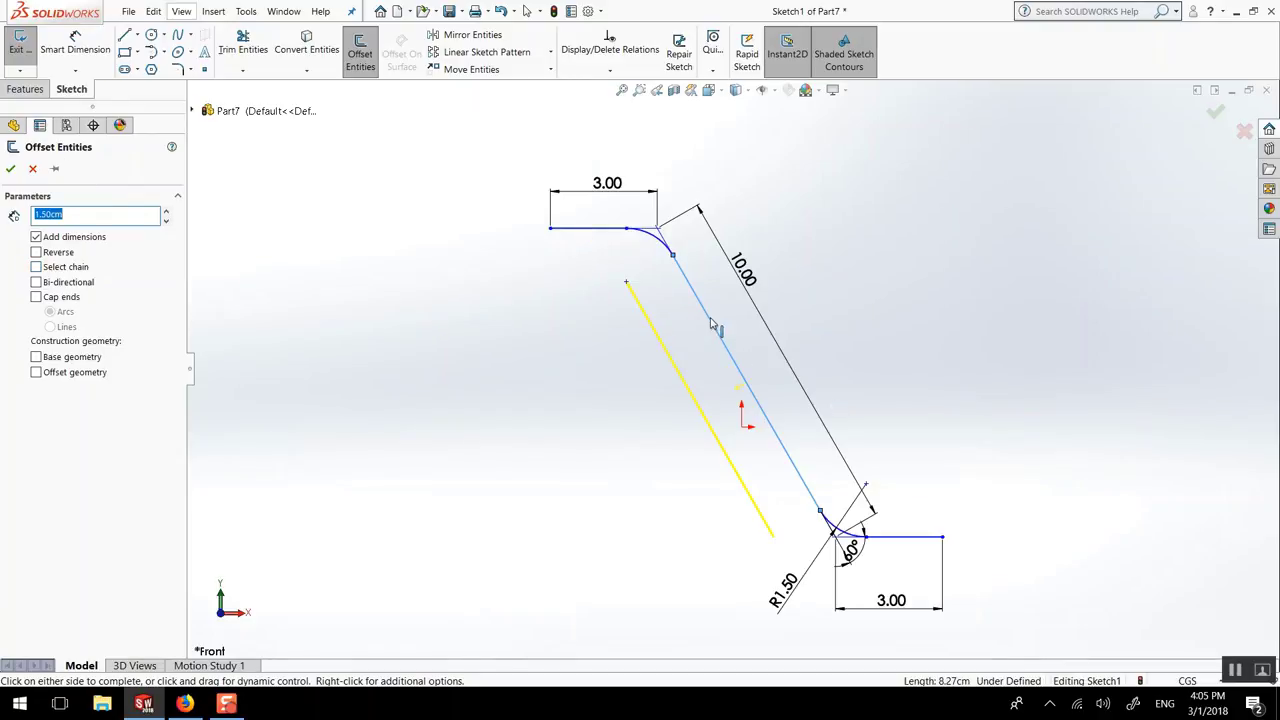
{"action": "left_click", "coordinate": [38, 268]}
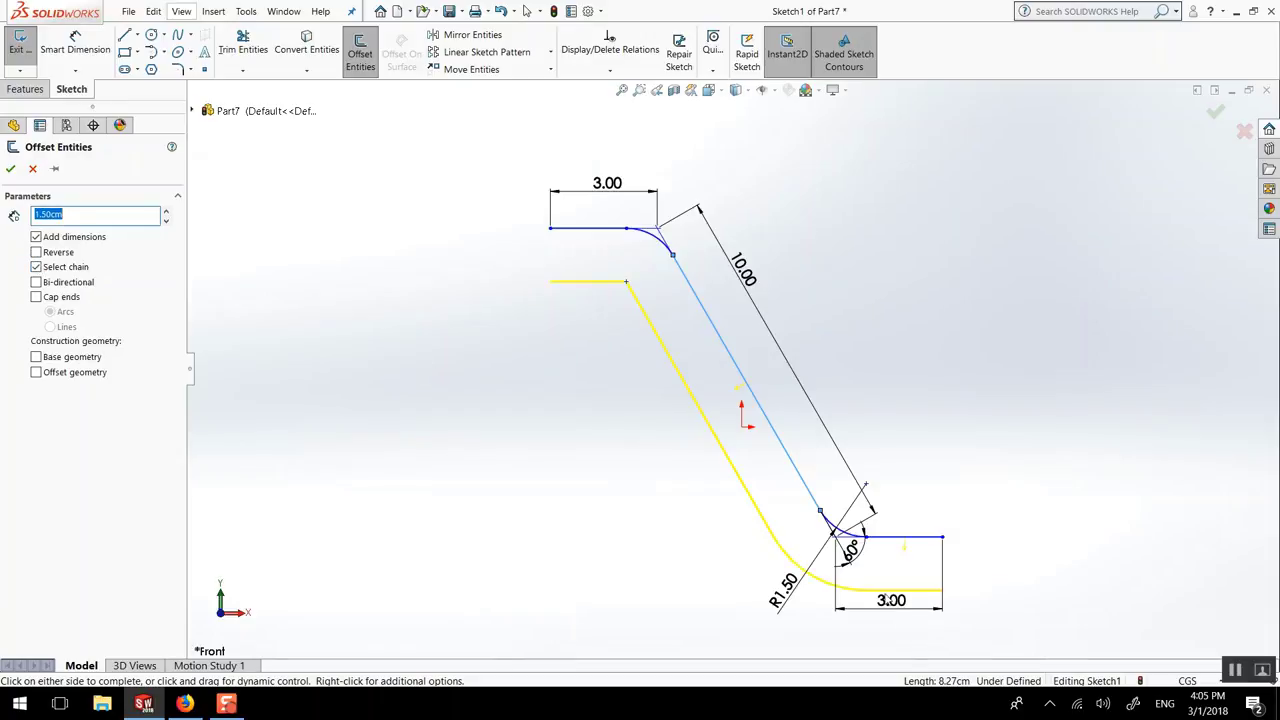
{"action": "left_click", "coordinate": [56, 285]}
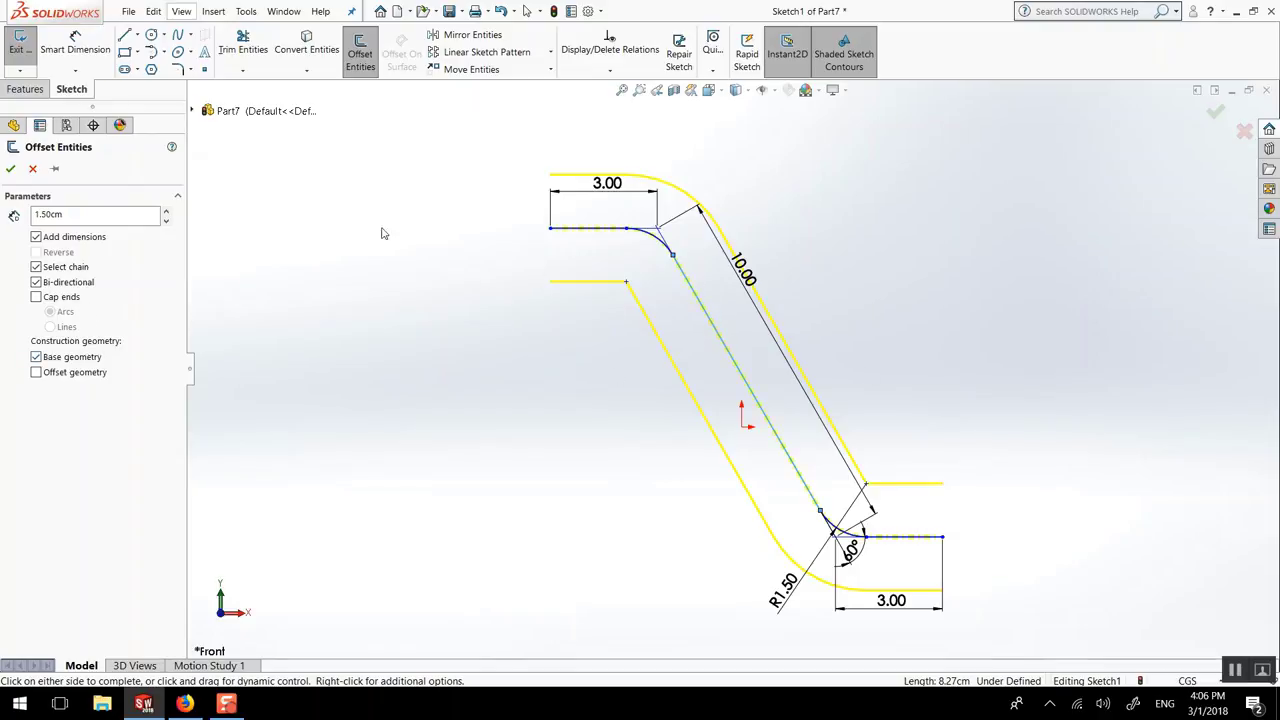
{"action": "left_click", "coordinate": [48, 298]}
{"action": "left_click", "coordinate": [63, 327]}
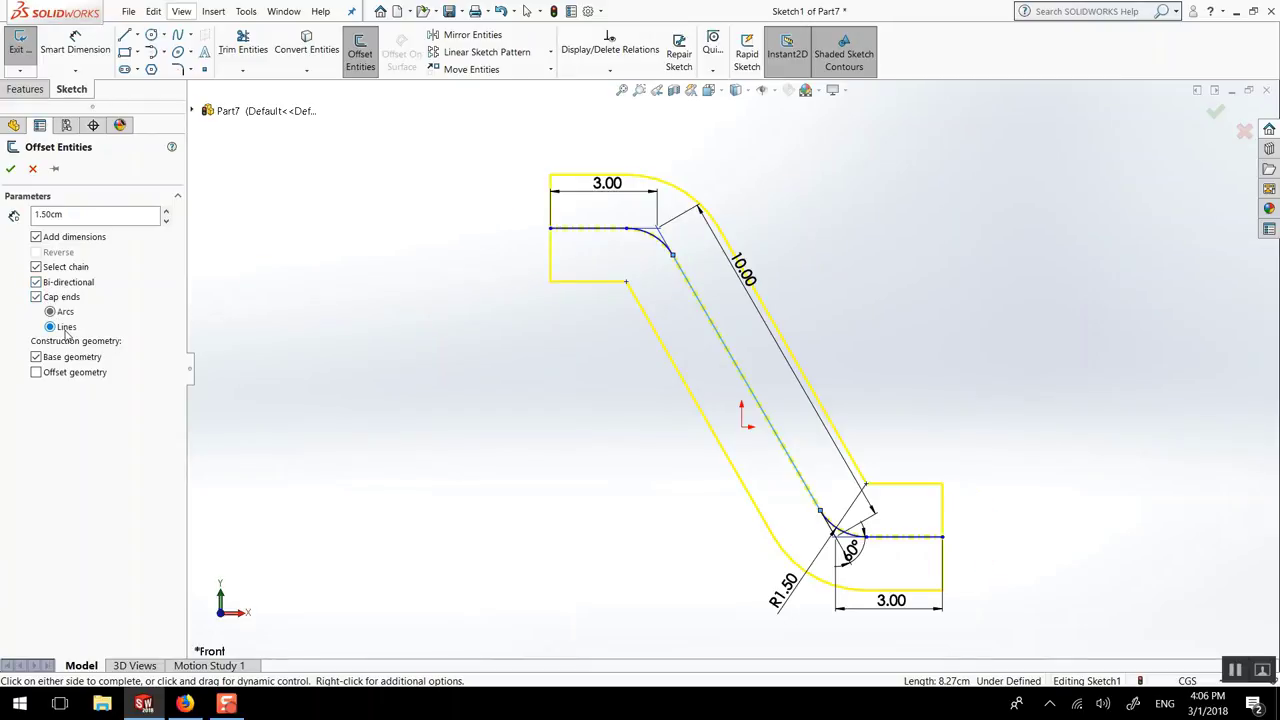
{"action": "left_click", "coordinate": [50, 312]}
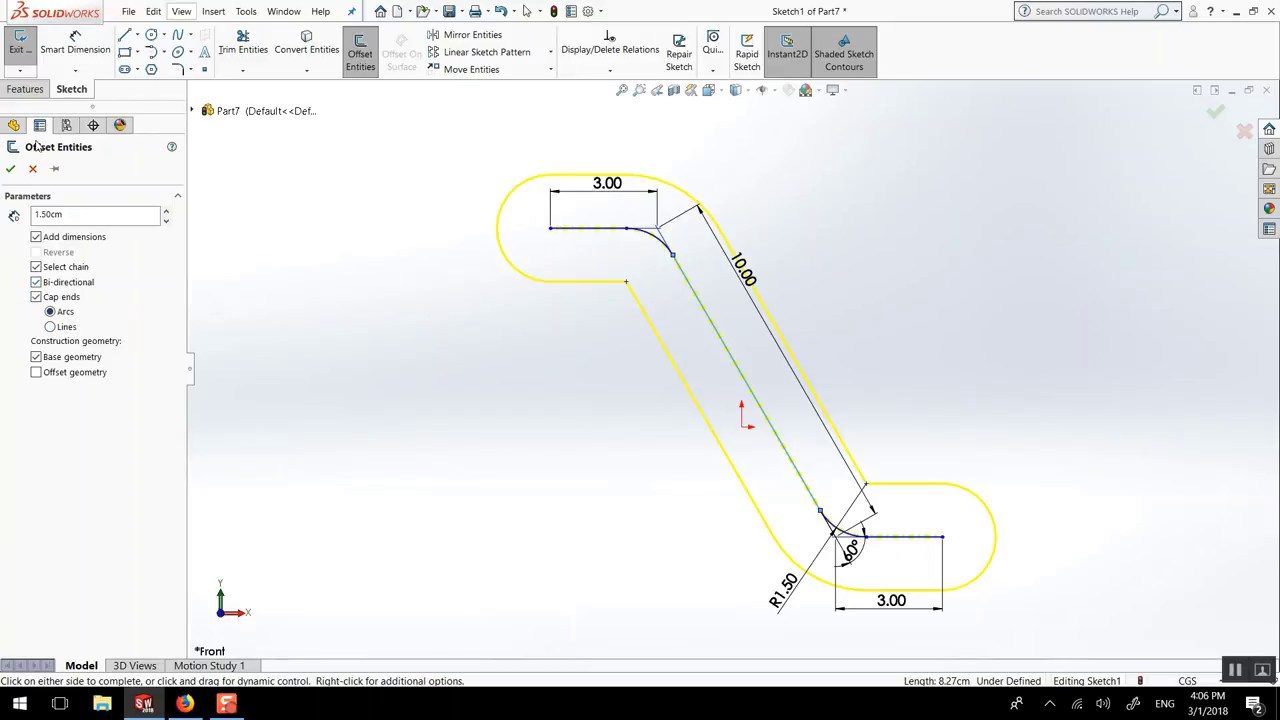
{"action": "left_click", "coordinate": [13, 168]}
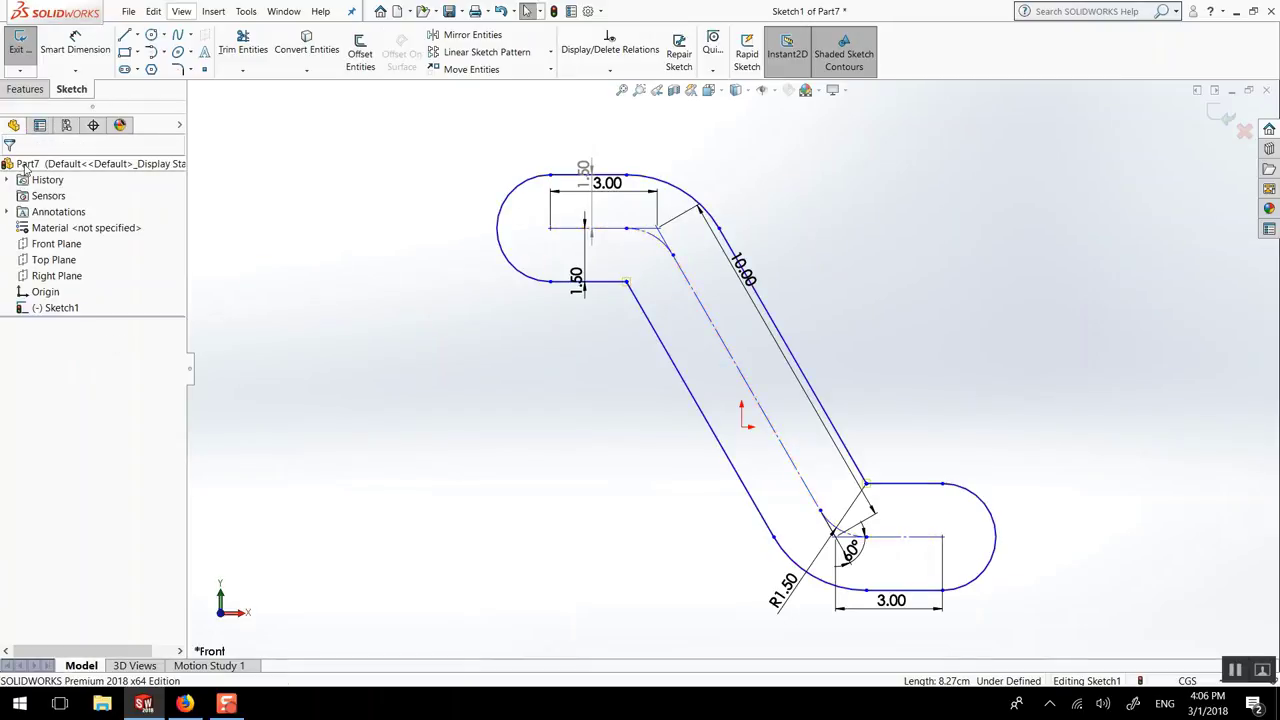
Step: Drag the overlapping 1.50 dimension to the left of the upper rounded end
{"action": "left_click", "coordinate": [138, 71]}
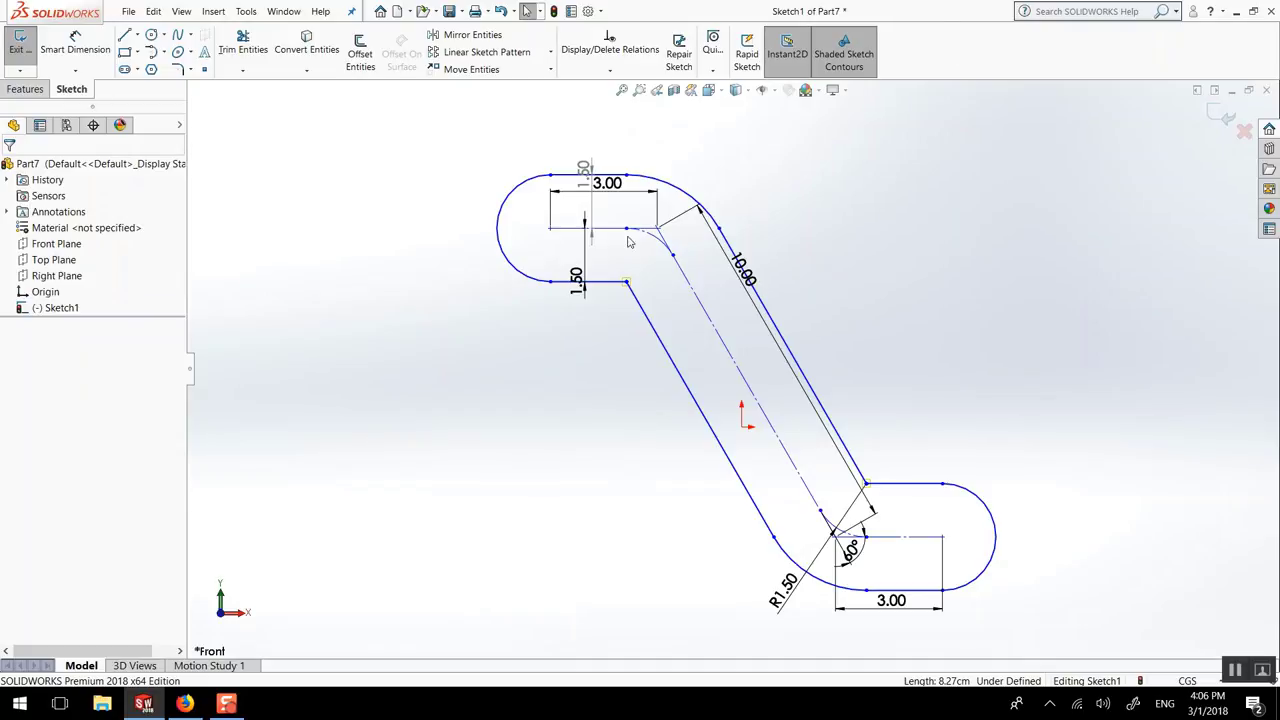
{"action": "left_click_drag", "start_coordinate": [584, 175], "coordinate": [458, 182]}
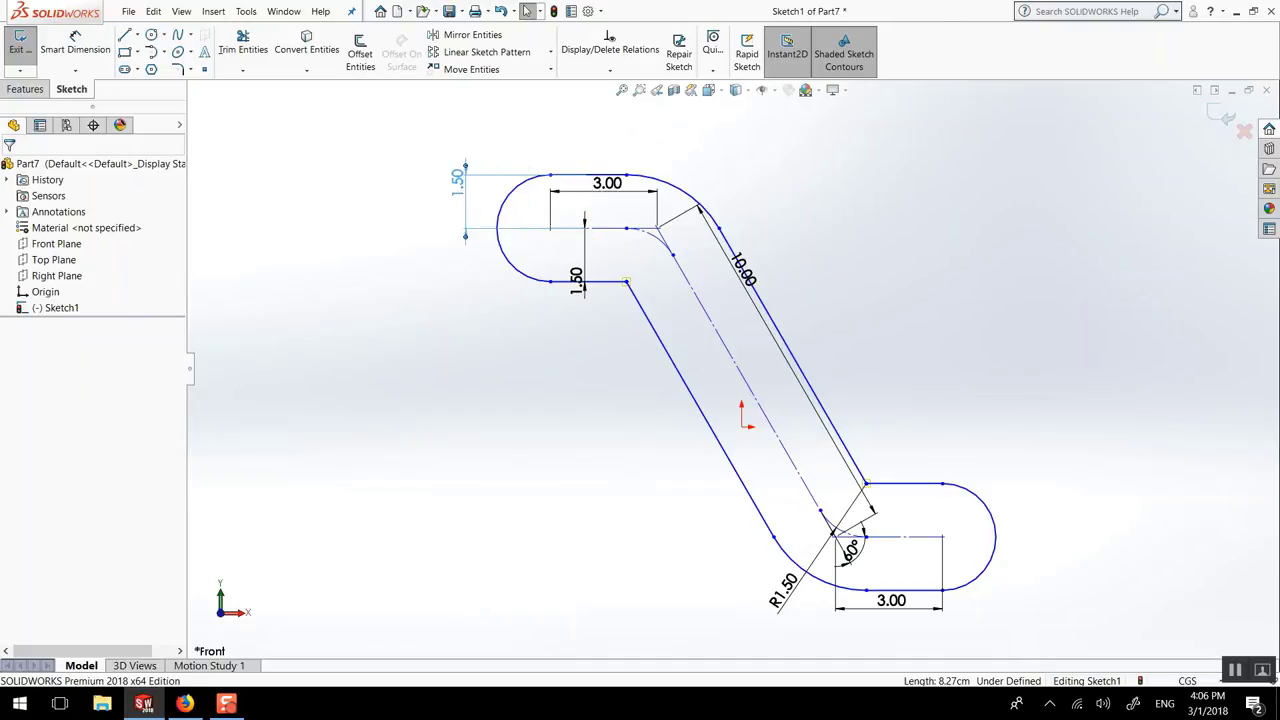
{"action": "left_click", "coordinate": [25, 89]}
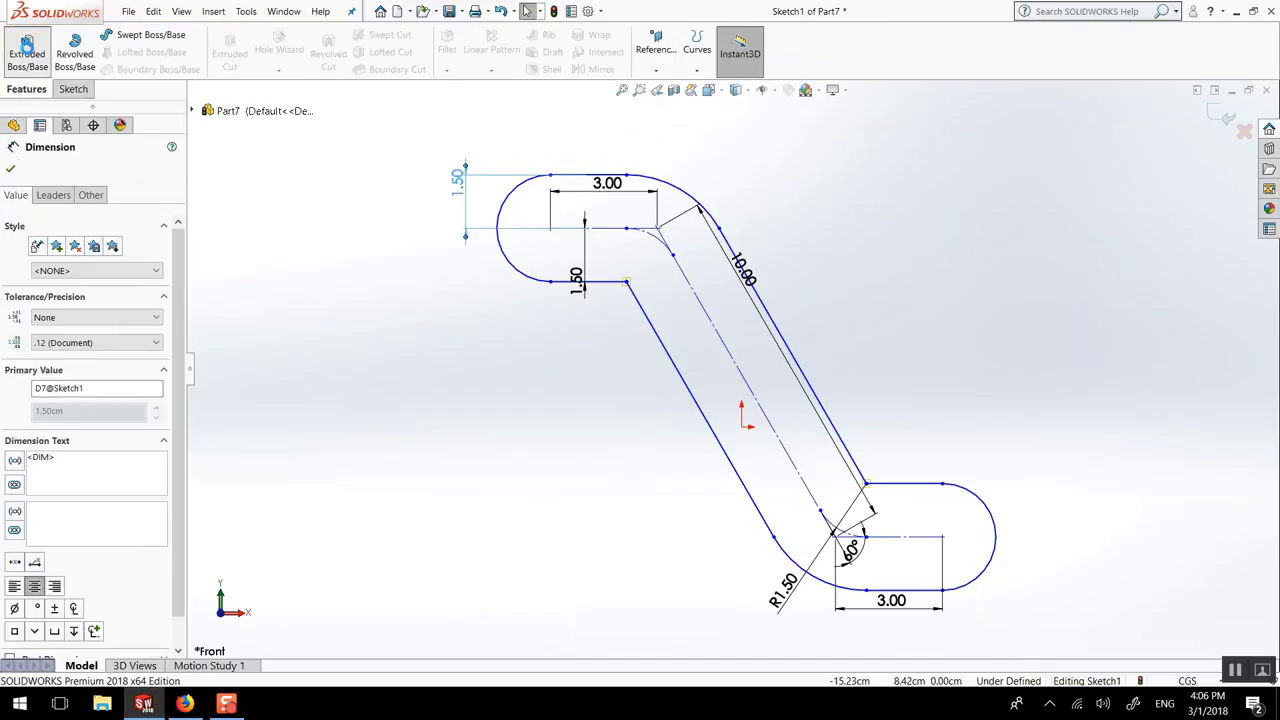
{"action": "left_click", "coordinate": [27, 44]}
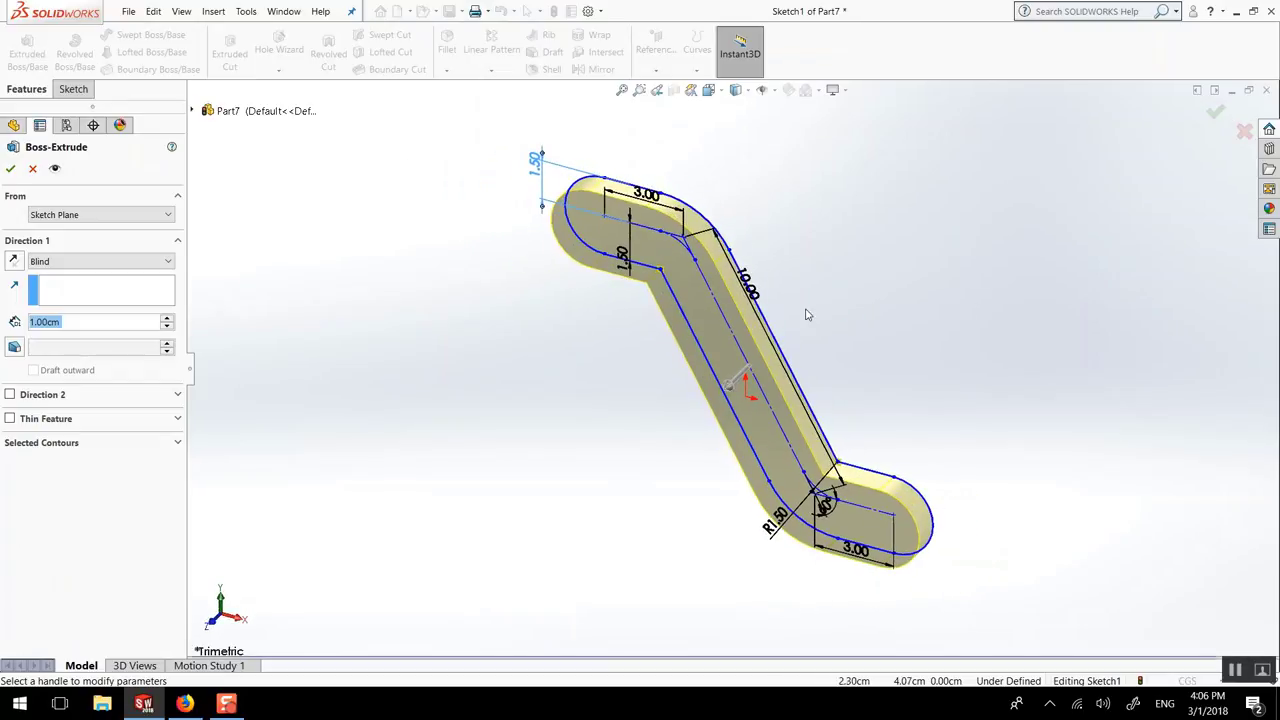
Step: Extrude the outline Mid Plane to 1.5 cm depth as Boss-Extrude1
{"action": "key", "text": "z"}
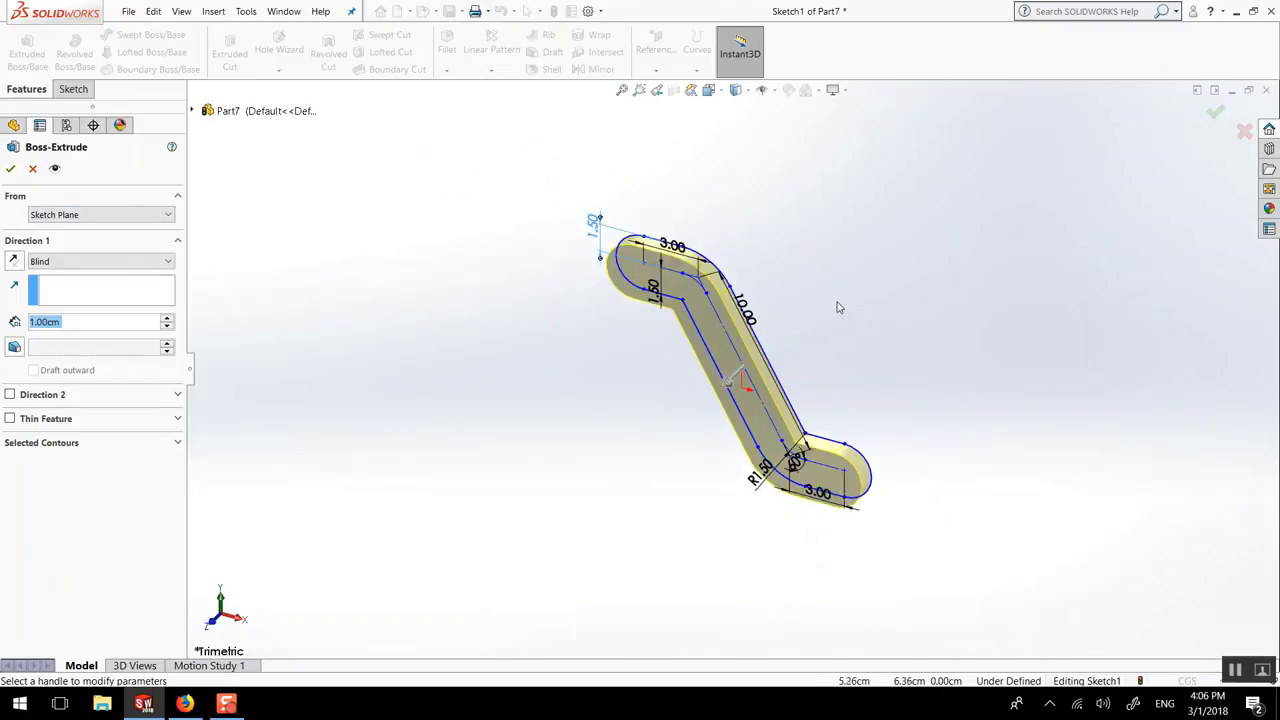
{"action": "scroll", "coordinate": [820, 306], "scroll_direction": "down", "scroll_amount": 5}
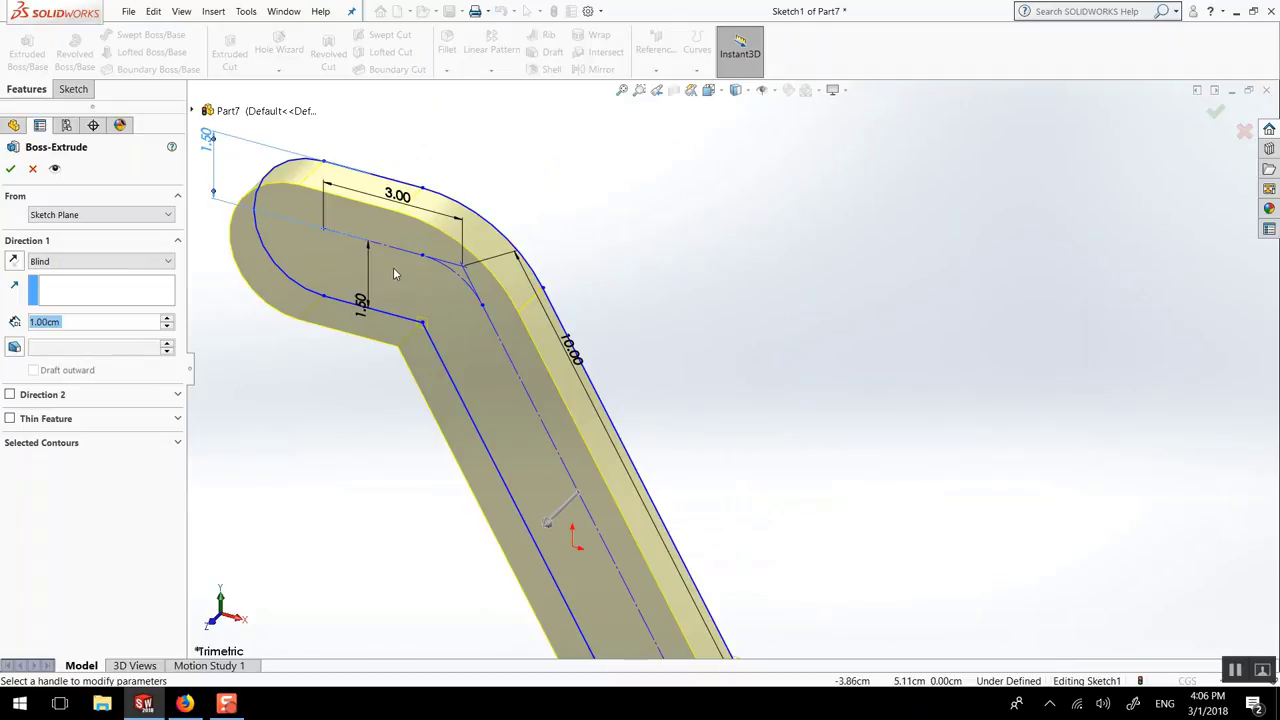
{"action": "left_click", "coordinate": [12, 262]}
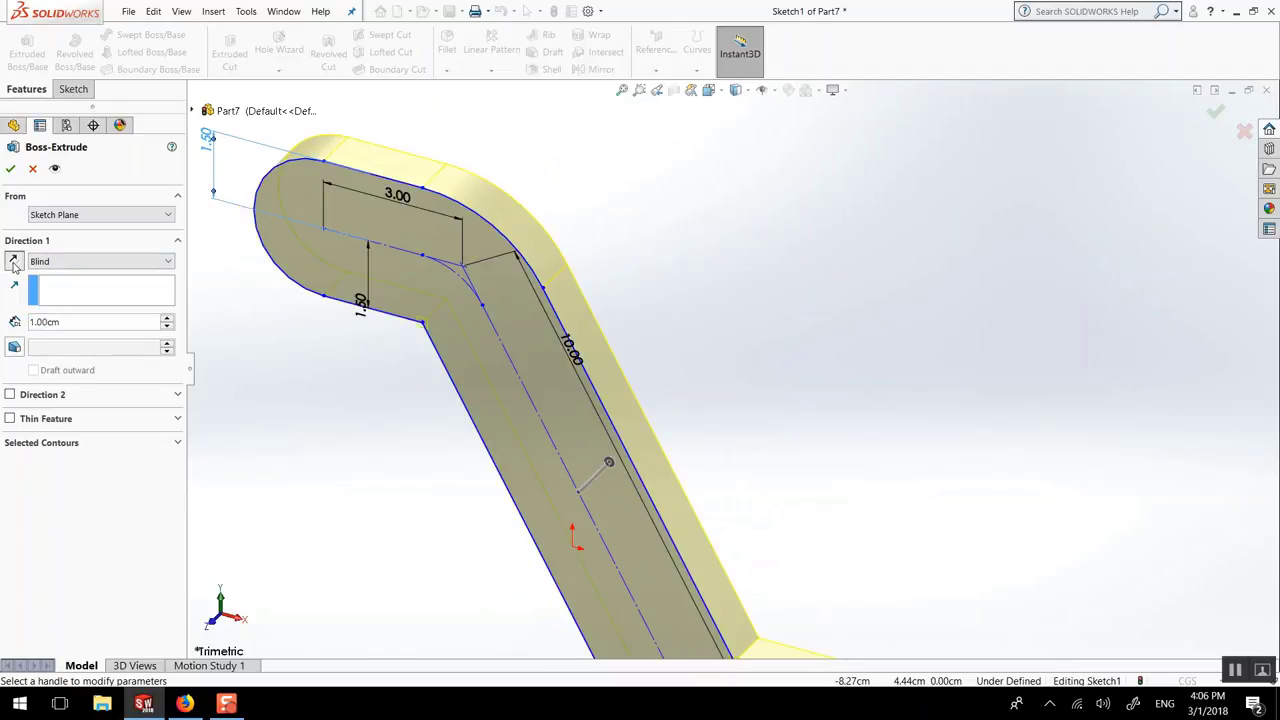
{"action": "left_click", "coordinate": [12, 262]}
{"action": "left_click", "coordinate": [13, 263]}
{"action": "left_click", "coordinate": [13, 263]}
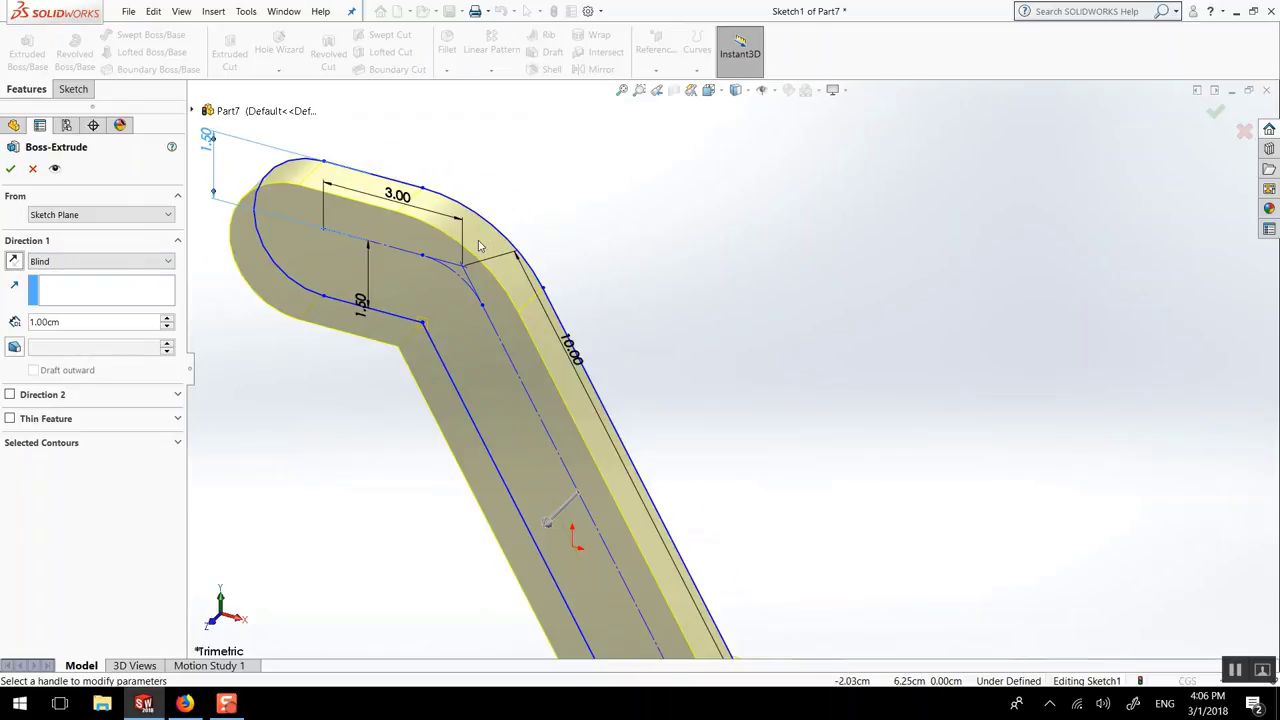
{"action": "left_click", "coordinate": [93, 263]}
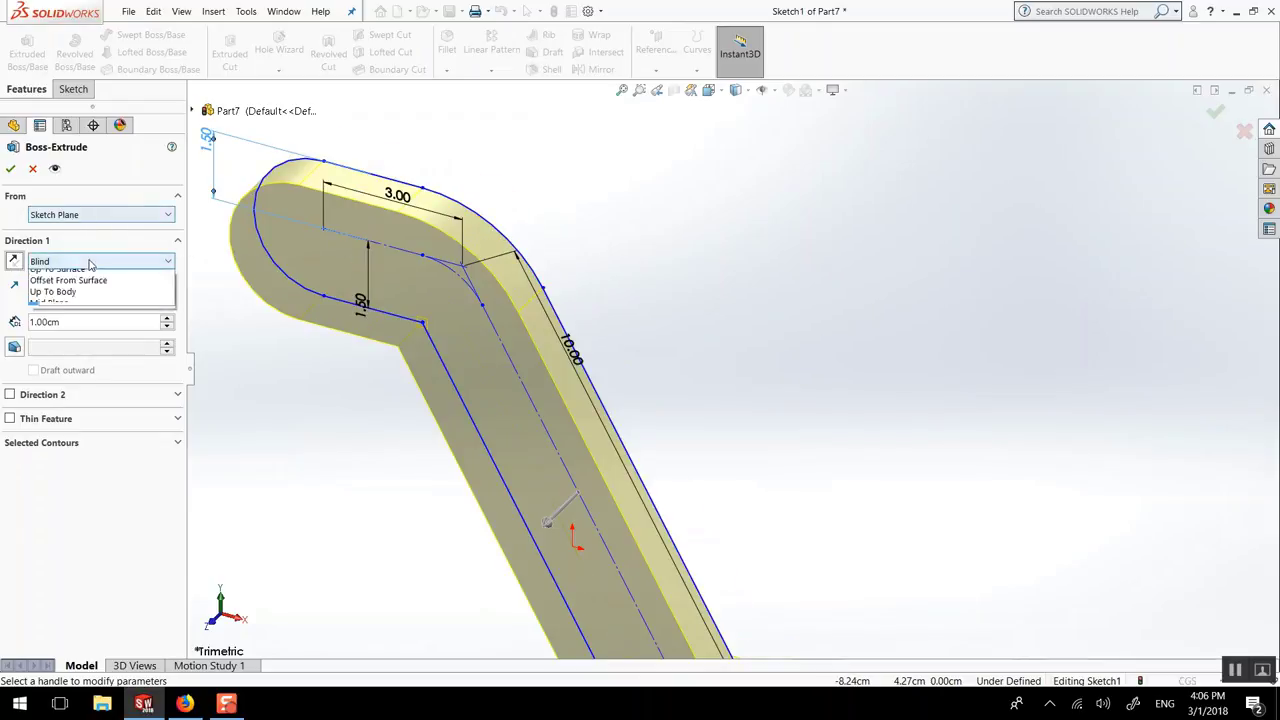
{"action": "left_click", "coordinate": [60, 332]}
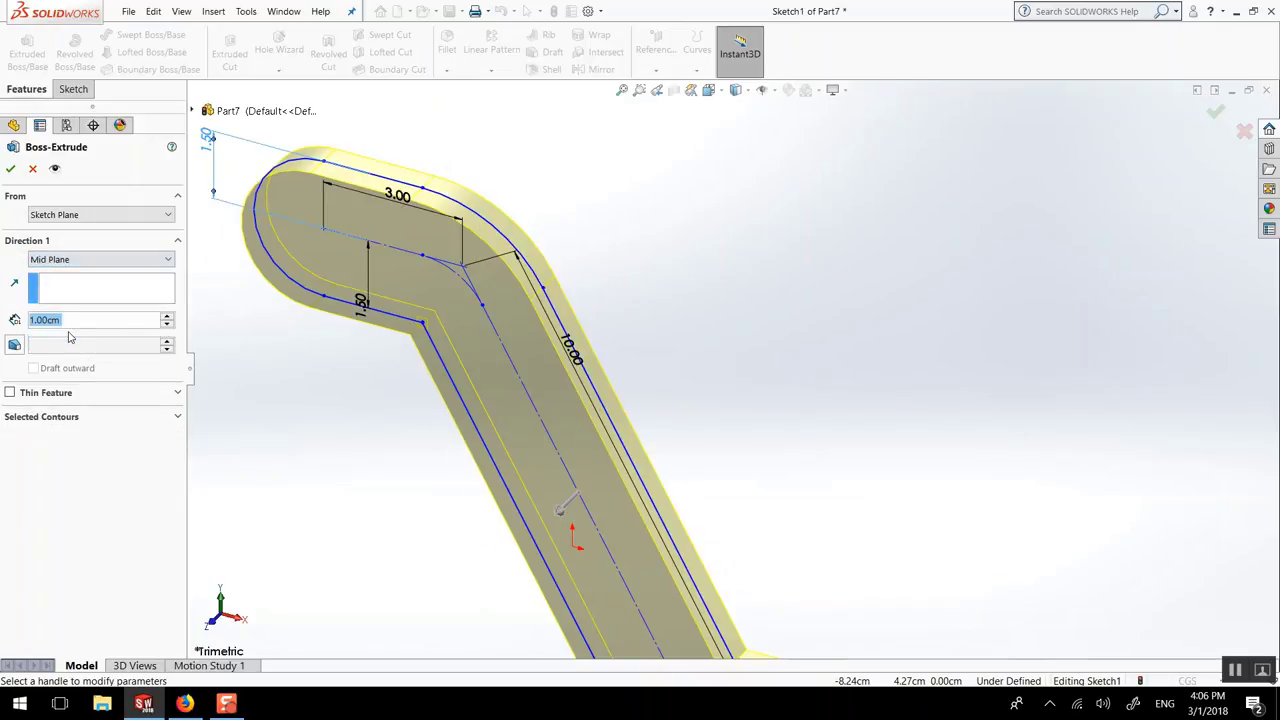
{"action": "middle_click_drag", "start_coordinate": [364, 243], "coordinate": [507, 309]}
{"action": "scroll", "coordinate": [426, 277], "scroll_direction": "up", "scroll_amount": 3}
{"action": "scroll", "coordinate": [565, 298], "scroll_direction": "down", "scroll_amount": 8}
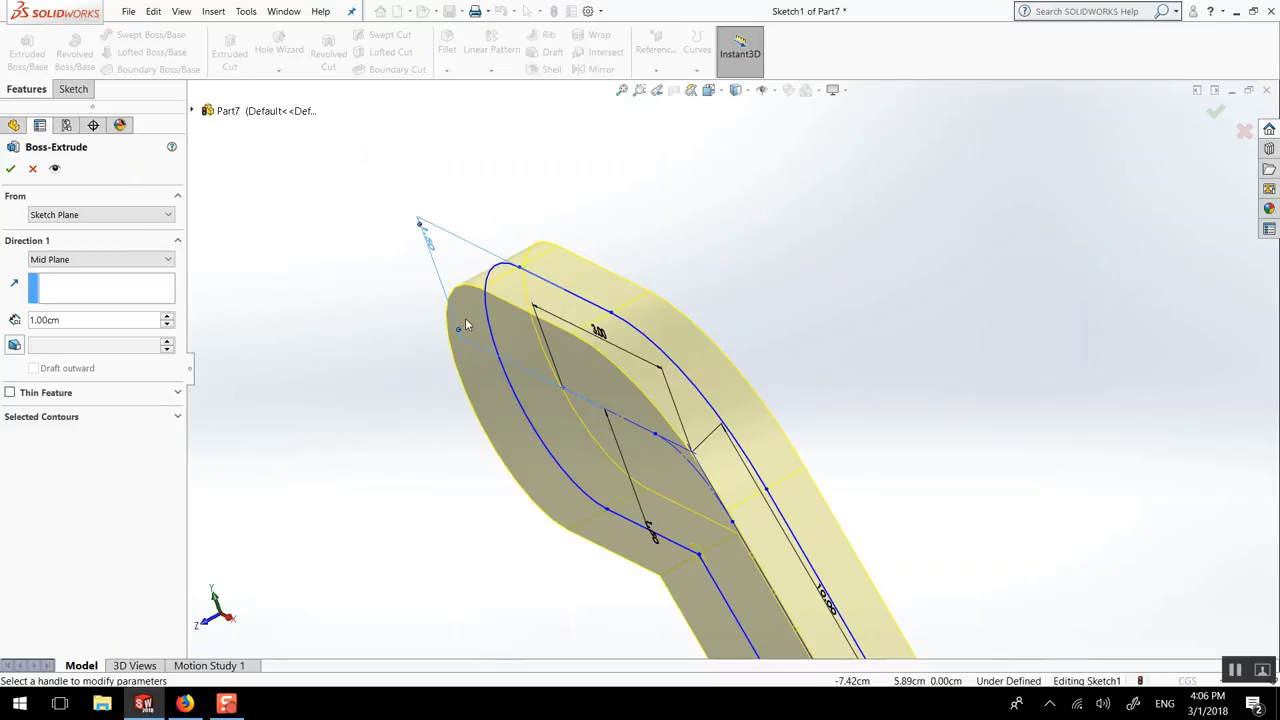
{"action": "left_click_drag", "start_coordinate": [78, 322], "coordinate": [10, 318]}
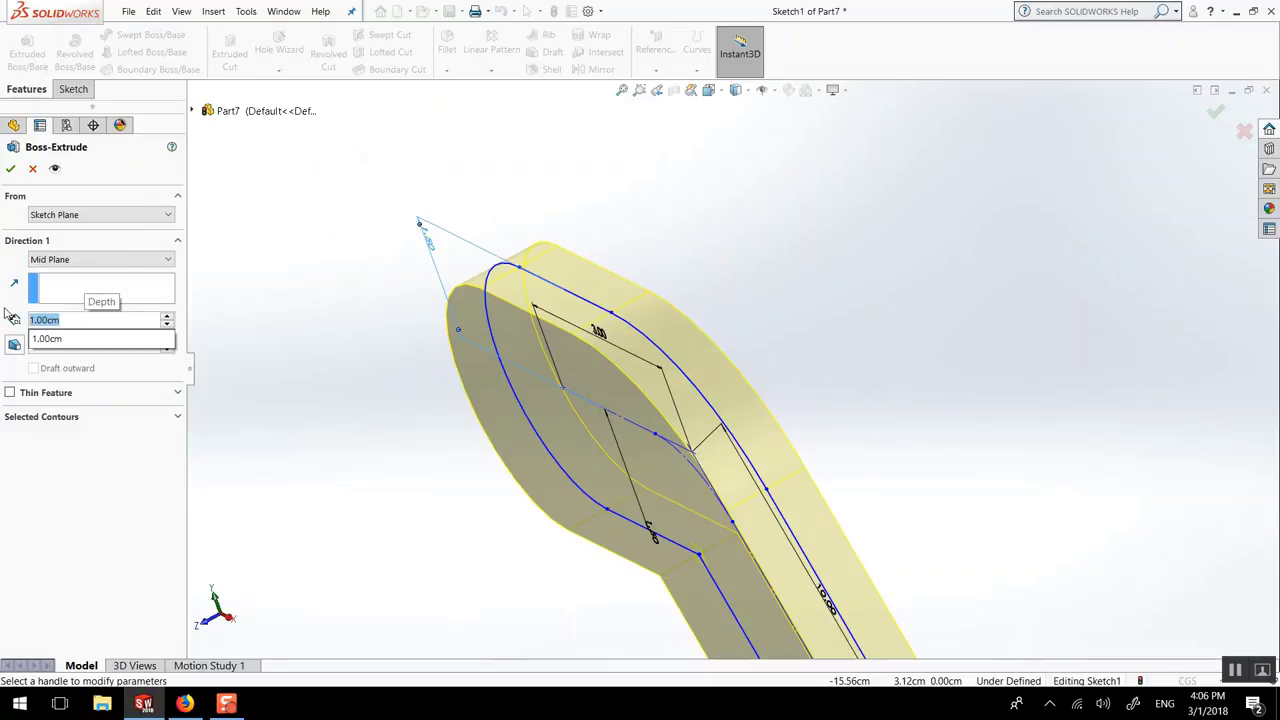
{"action": "type", "text": "1.5"}
{"action": "key", "text": "Return"}
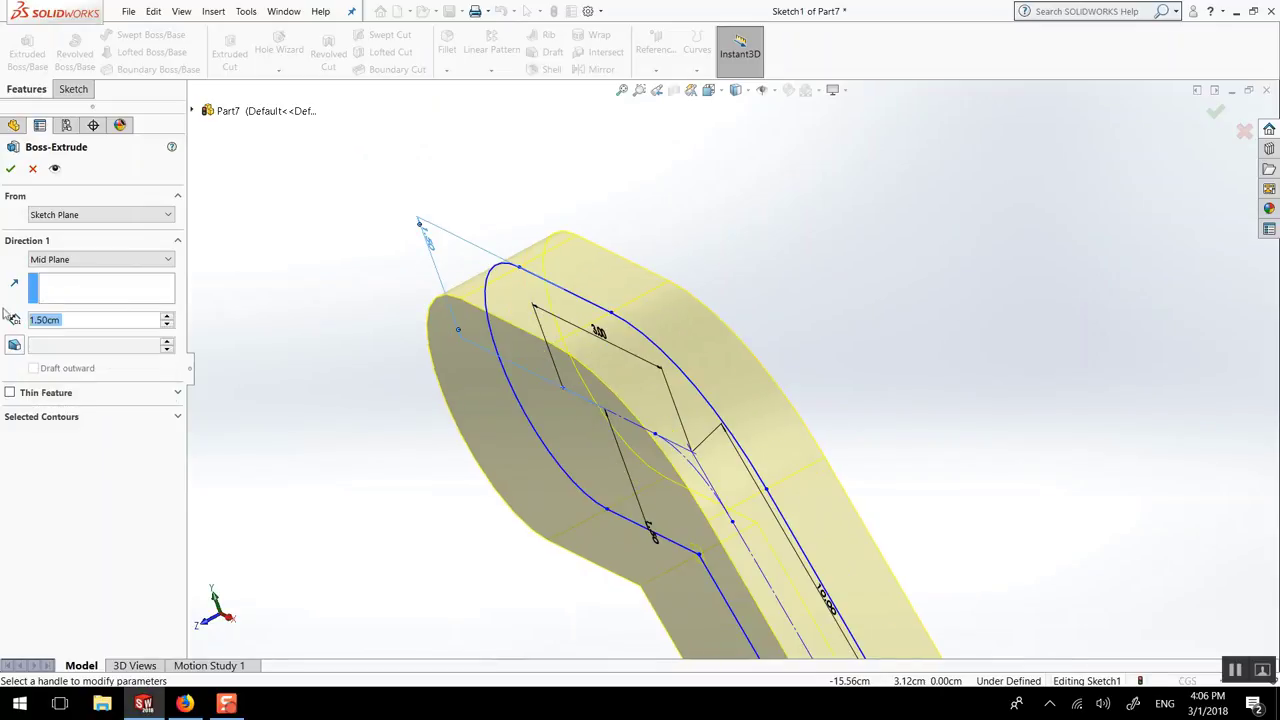
{"action": "left_click", "coordinate": [10, 168]}
Step: Orbit to the link's flat face and open Sketch2 on the Front Plane
{"action": "scroll", "coordinate": [780, 443], "scroll_direction": "up", "scroll_amount": 5}
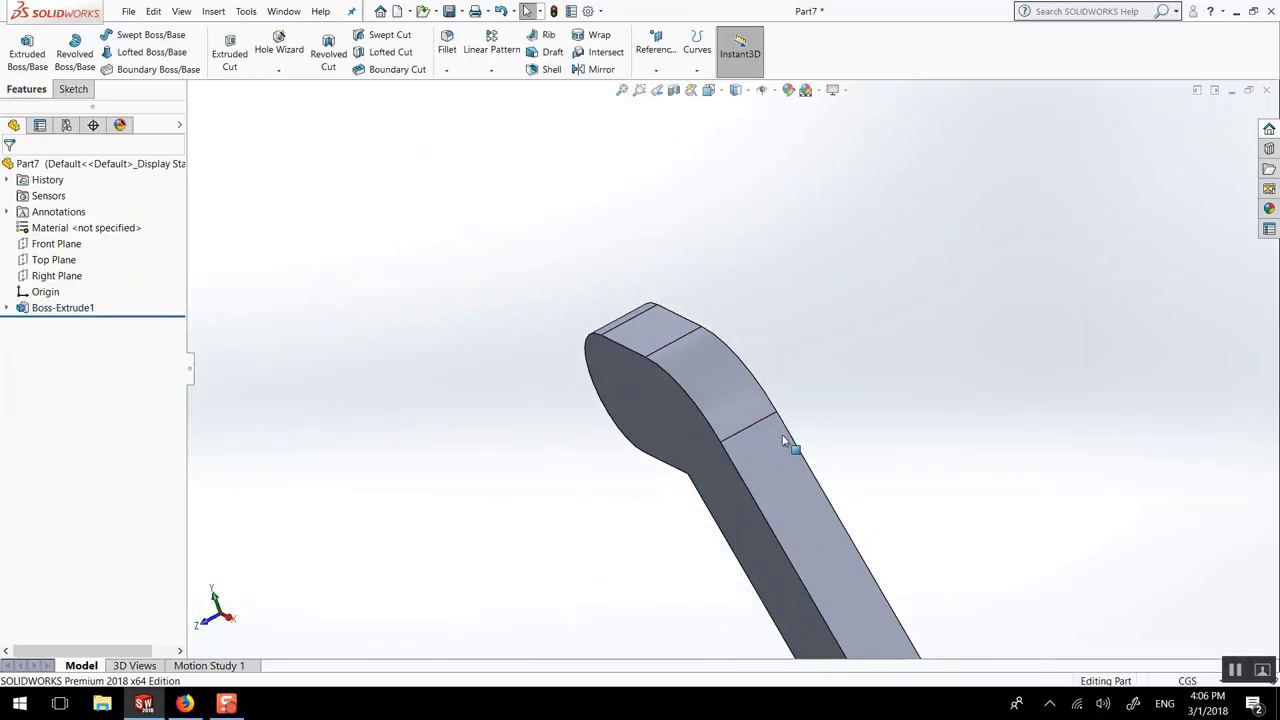
{"action": "middle_click_drag", "start_coordinate": [877, 454], "coordinate": [814, 463]}
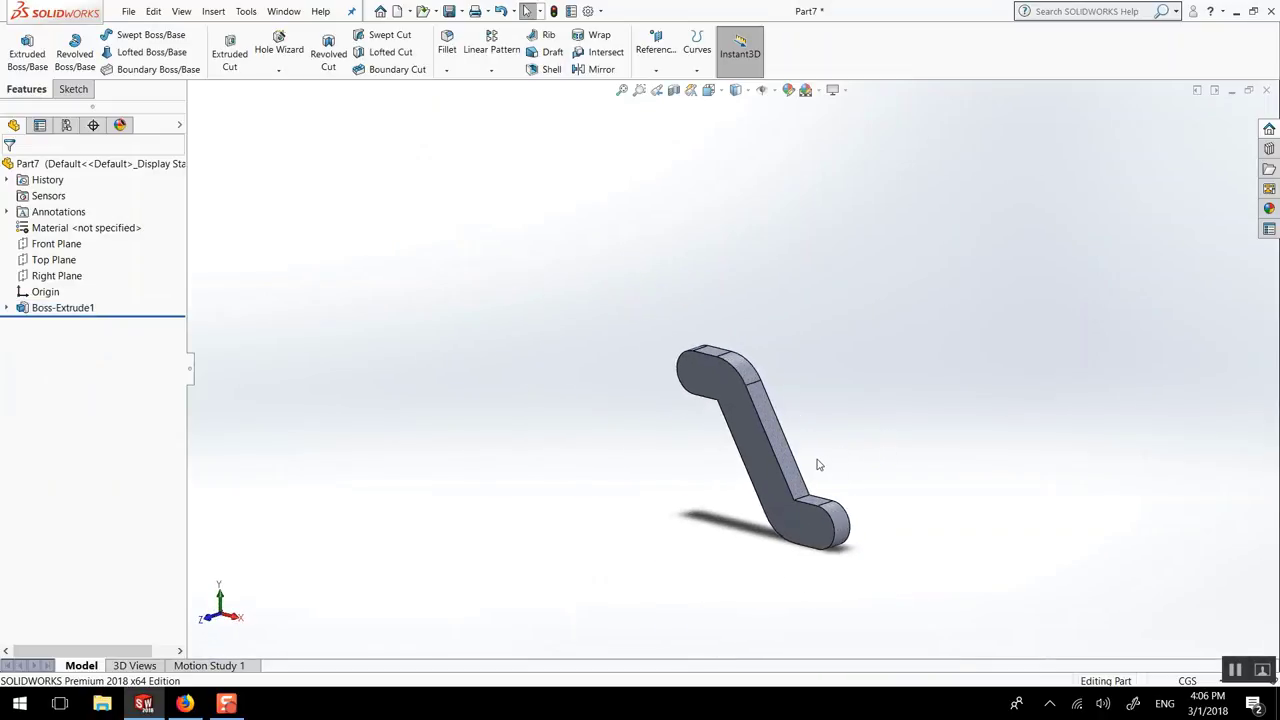
{"action": "scroll", "coordinate": [774, 450], "scroll_direction": "down", "scroll_amount": 4}
{"action": "left_click", "coordinate": [56, 244]}
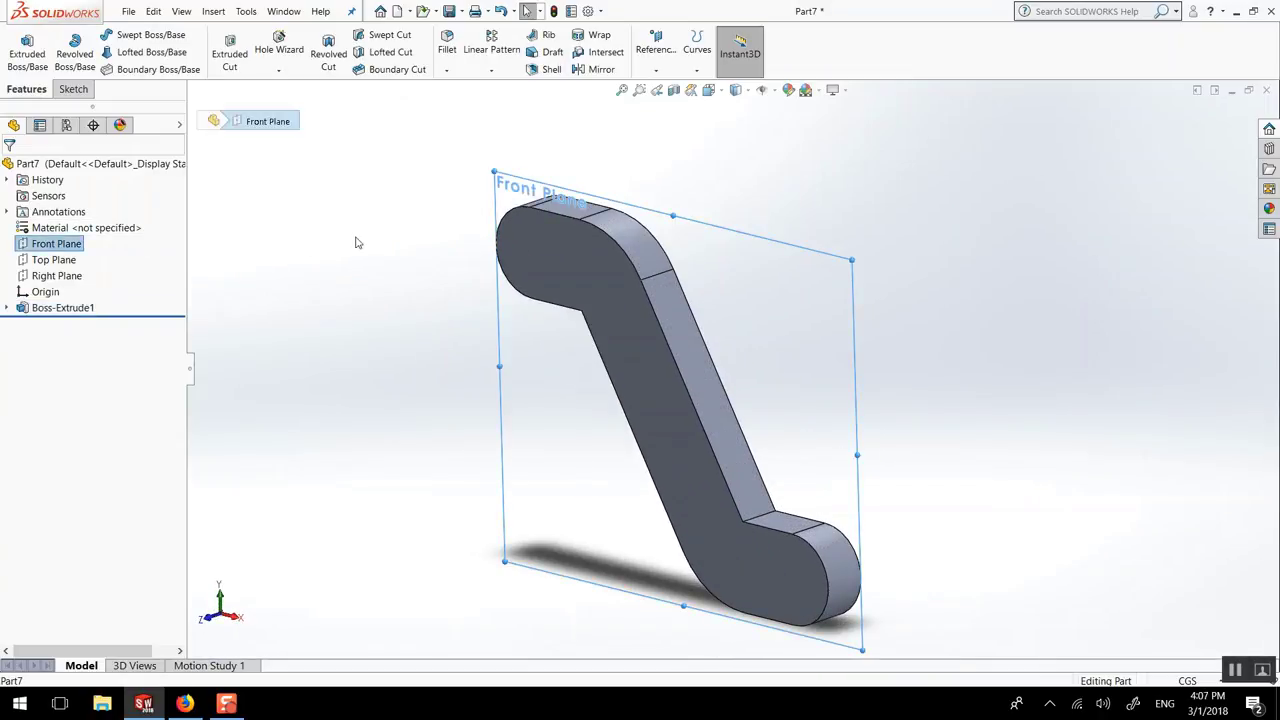
{"action": "mouse_move", "coordinate": [360, 243]}
{"action": "middle_mouse_down"}
{"action": "mouse_move", "coordinate": [284, 228]}
{"action": "mouse_move", "coordinate": [374, 237]}
{"action": "middle_mouse_up"}
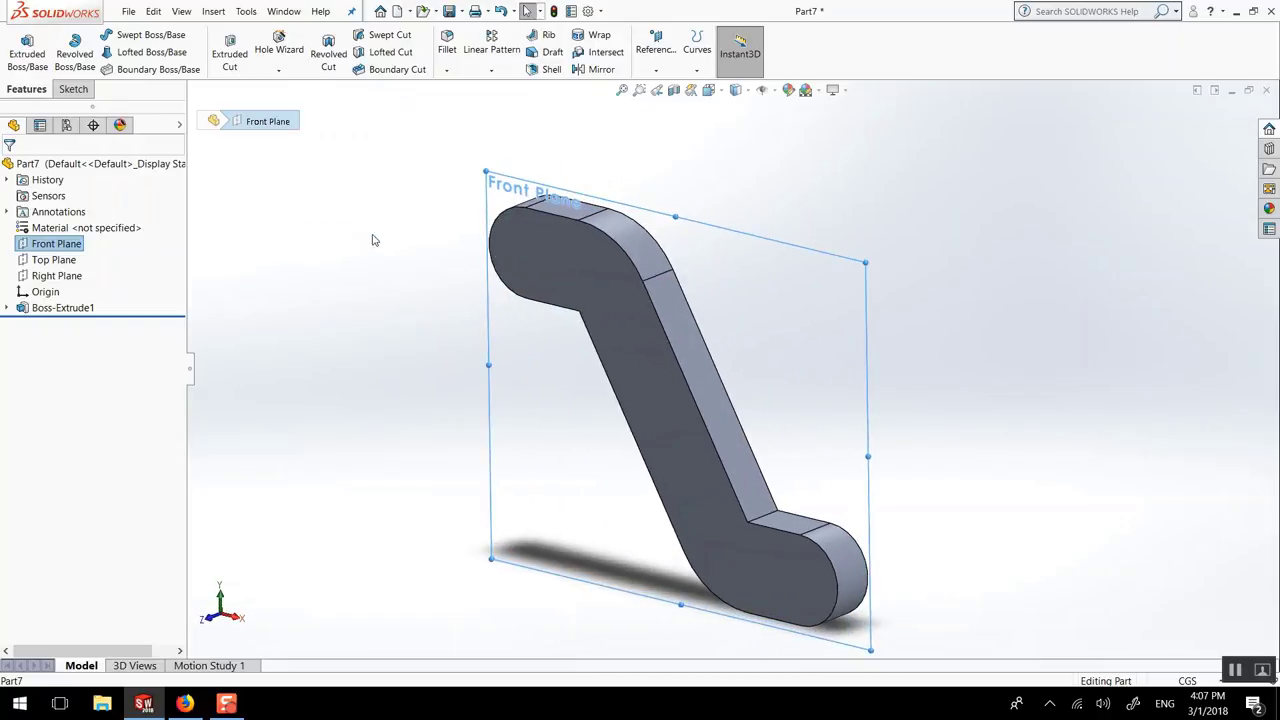
{"action": "left_click", "coordinate": [372, 236]}
{"action": "left_click", "coordinate": [539, 242]}
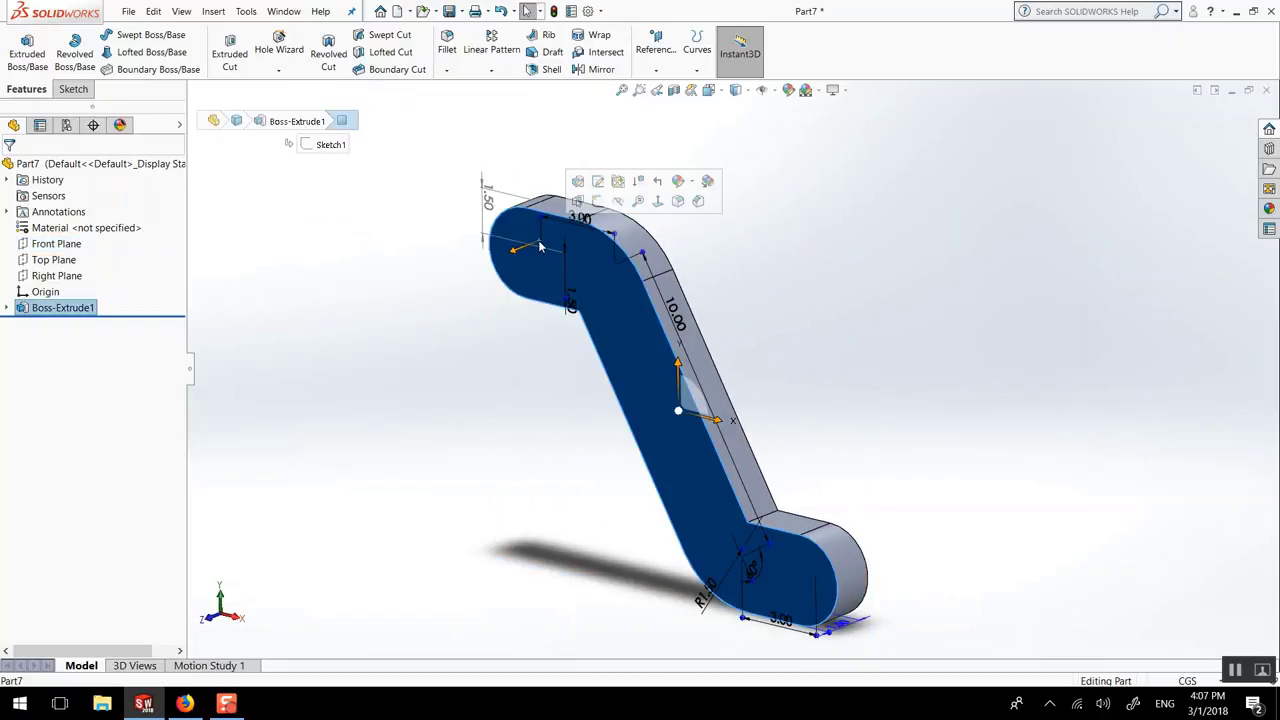
{"action": "left_click", "coordinate": [400, 250]}
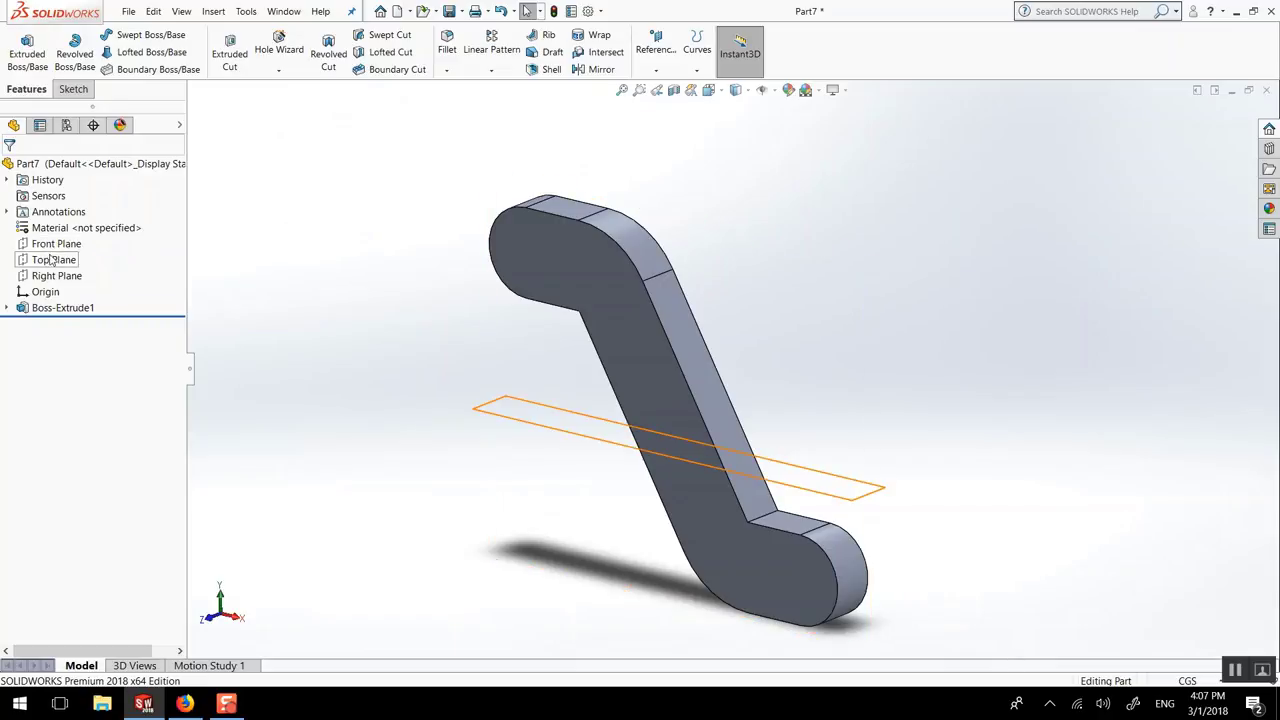
{"action": "left_click", "coordinate": [56, 244]}
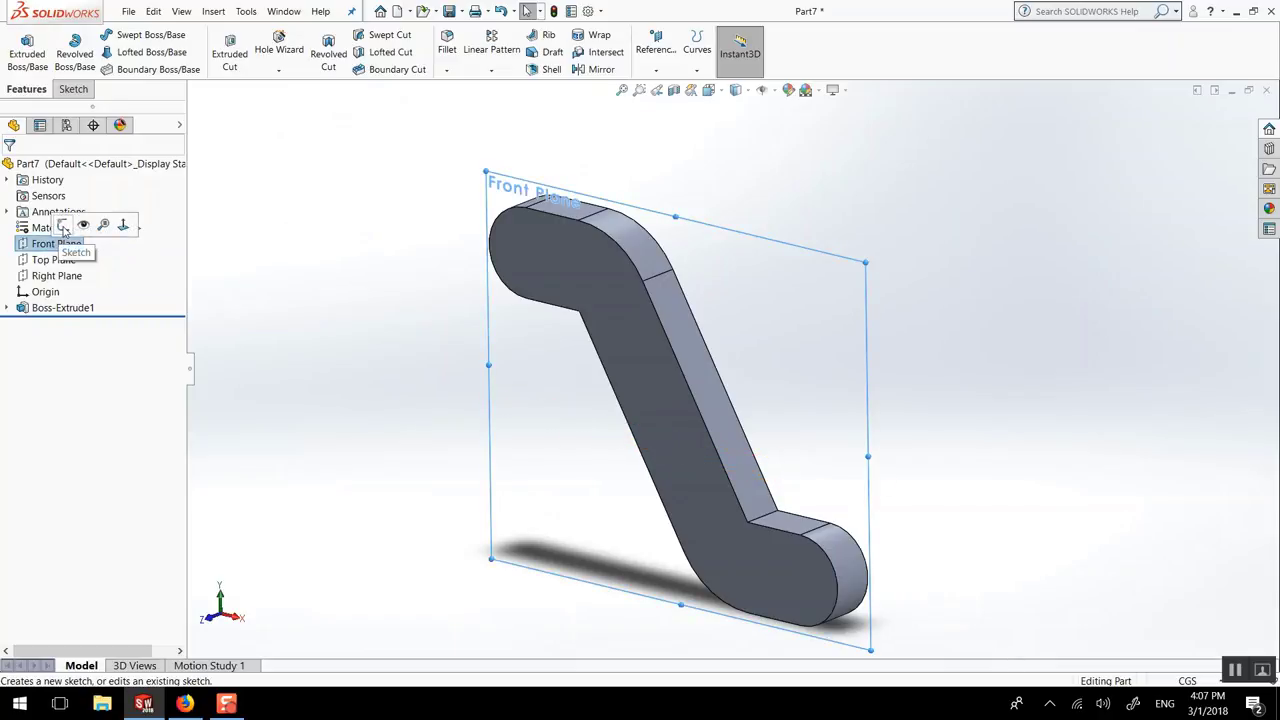
{"action": "left_click", "coordinate": [65, 233]}
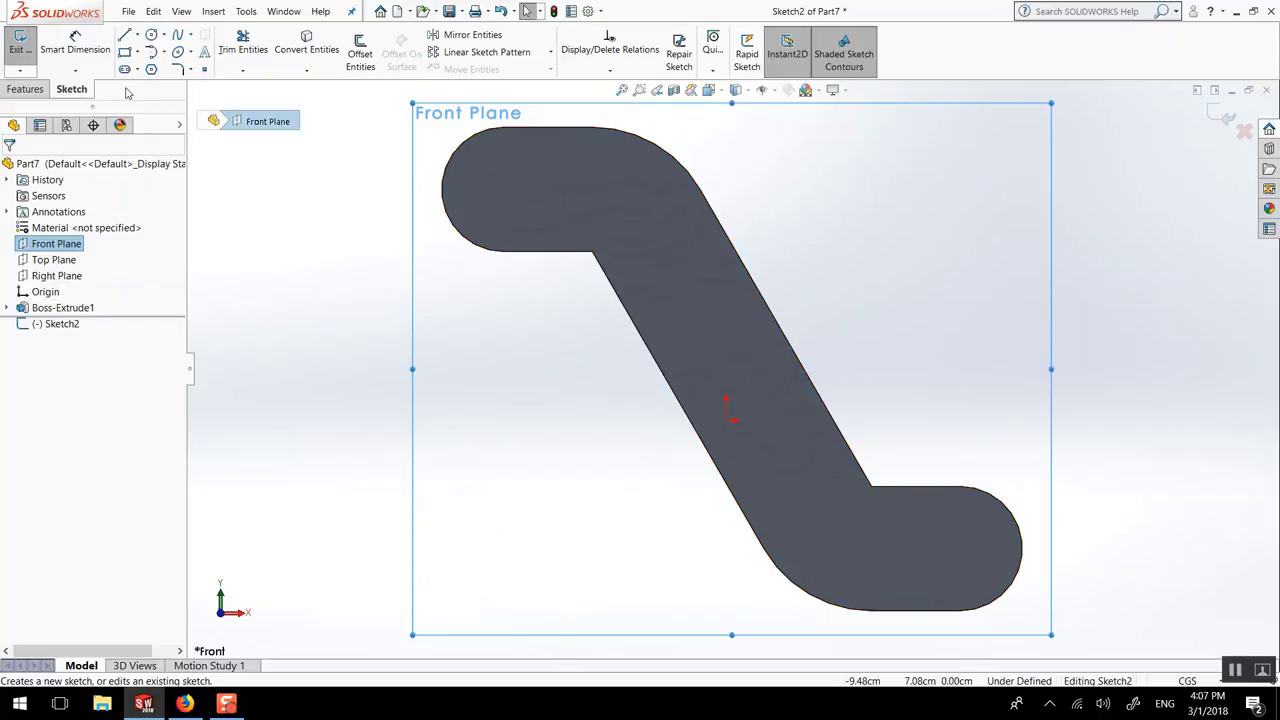
Step: Draw circles centred on both rounded ends and make them Equal
{"action": "left_click", "coordinate": [151, 36]}
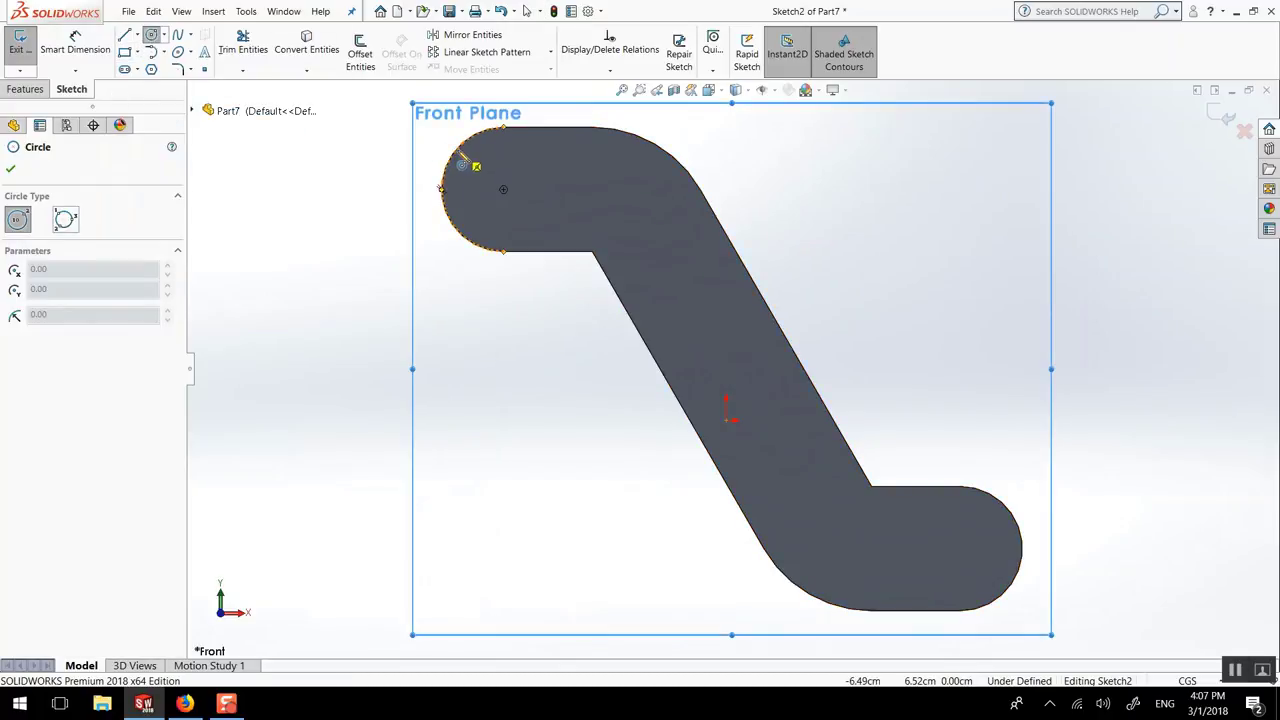
{"action": "left_click", "coordinate": [503, 189]}
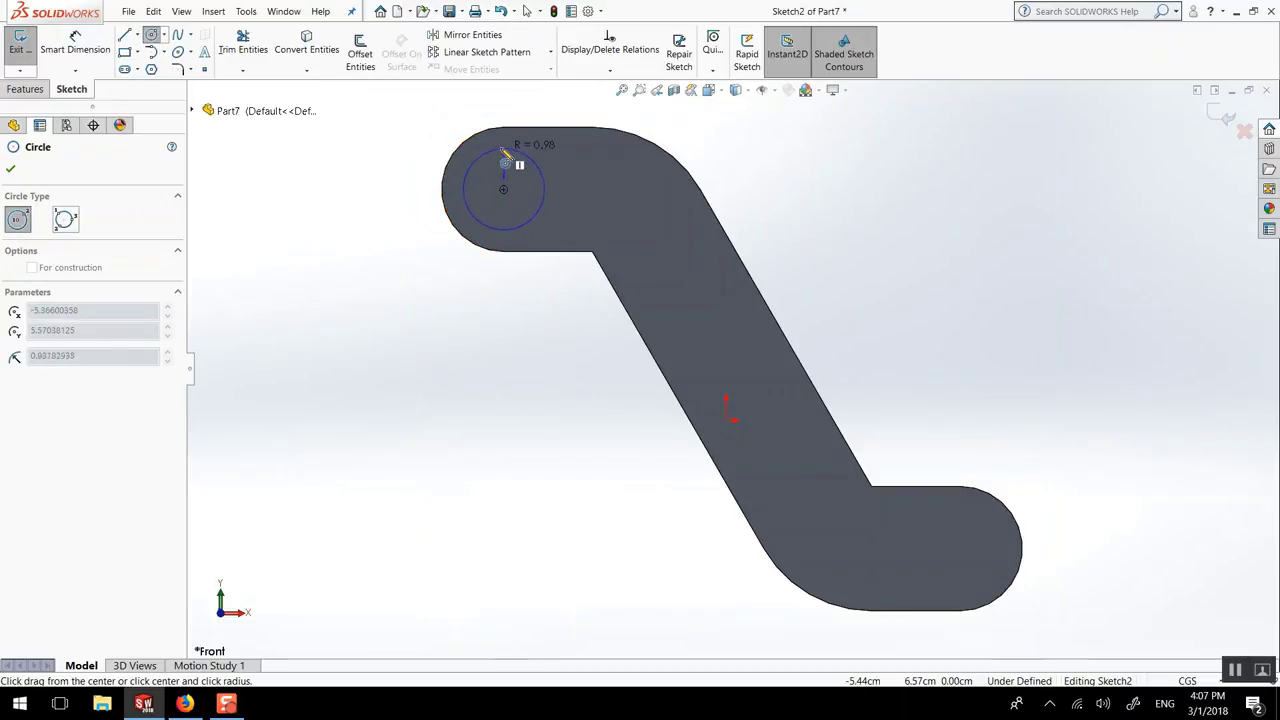
{"action": "left_click", "coordinate": [503, 150]}
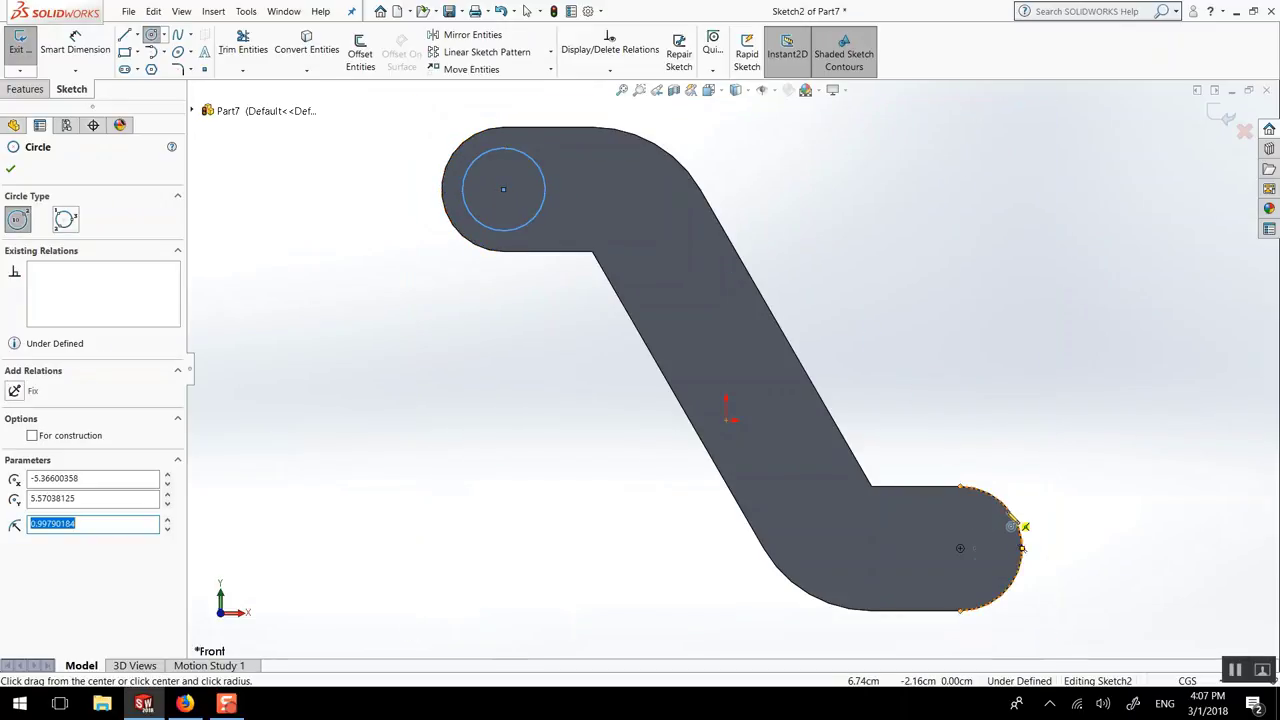
{"action": "left_click", "coordinate": [960, 548]}
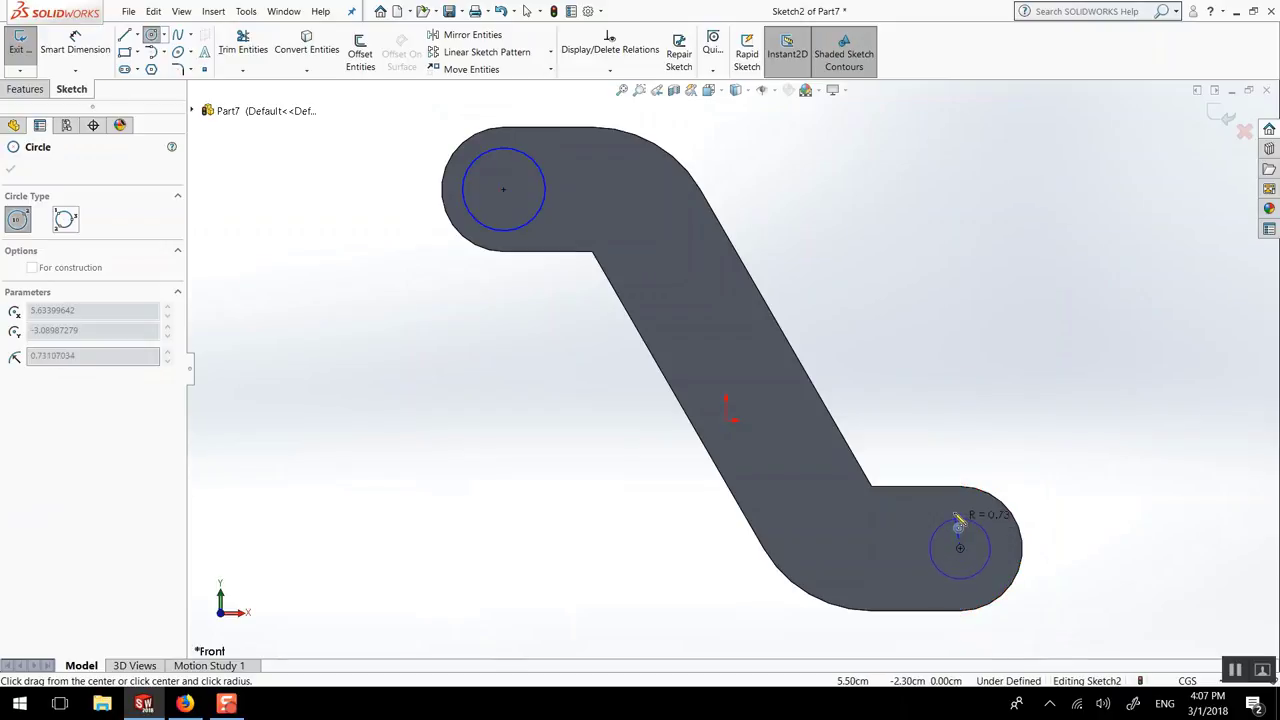
{"action": "left_click", "coordinate": [985, 514]}
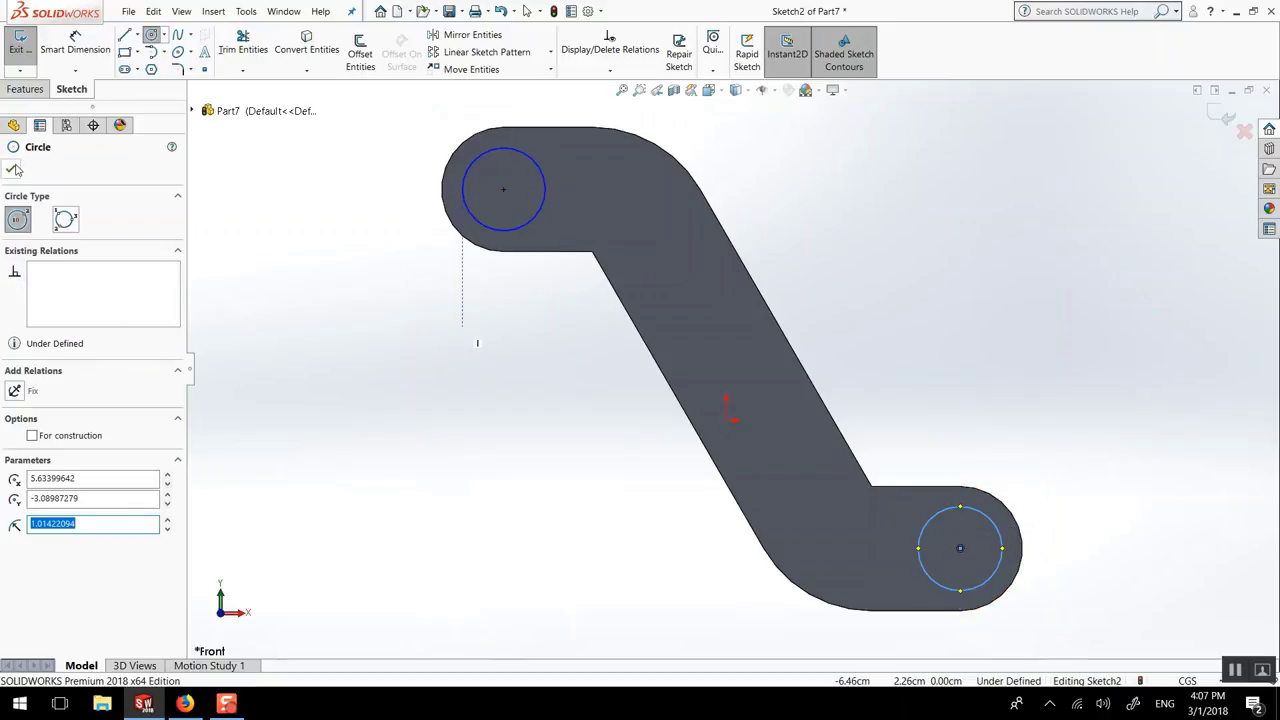
{"action": "left_click", "coordinate": [13, 169]}
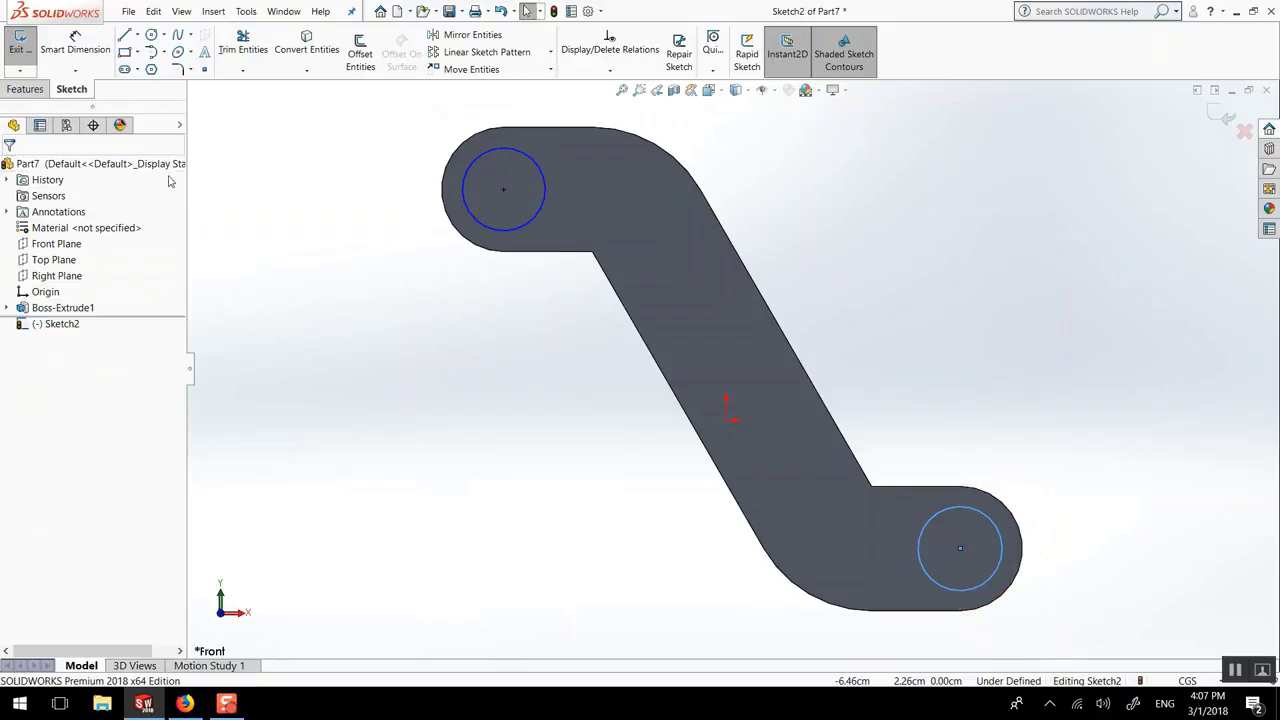
{"action": "left_click", "coordinate": [486, 149], "text": "ctrl"}
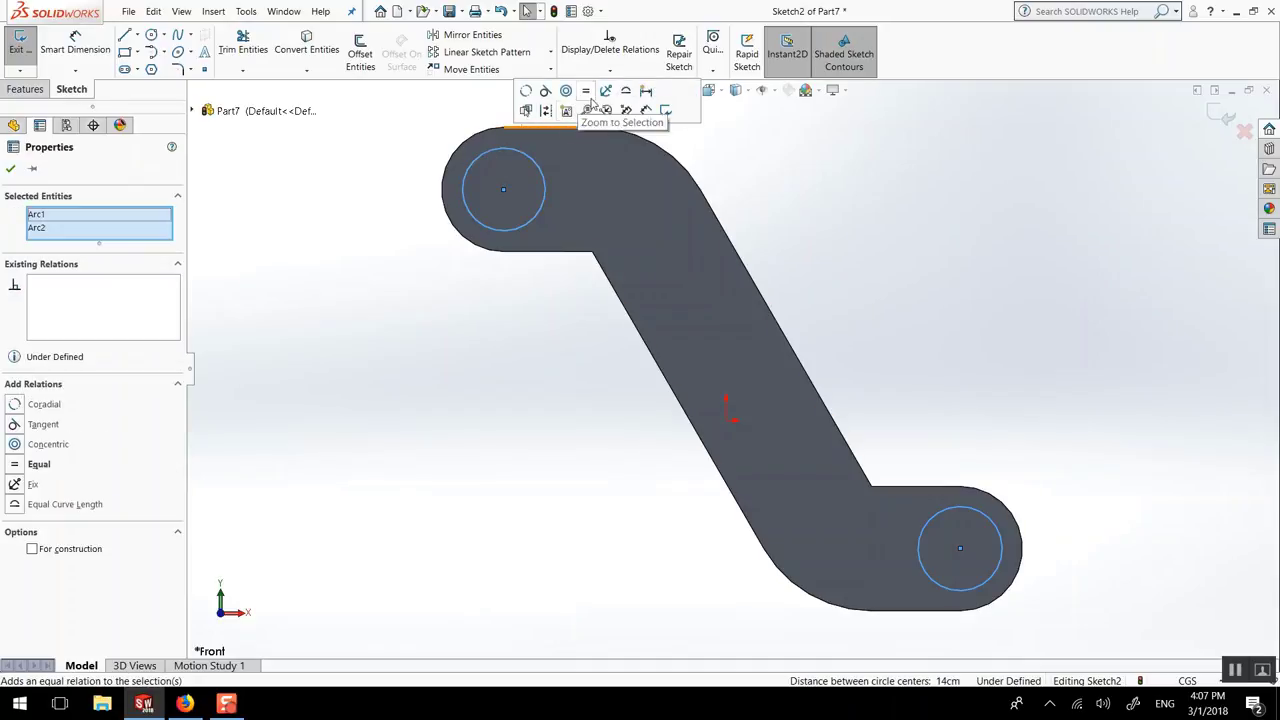
{"action": "left_click", "coordinate": [587, 92]}
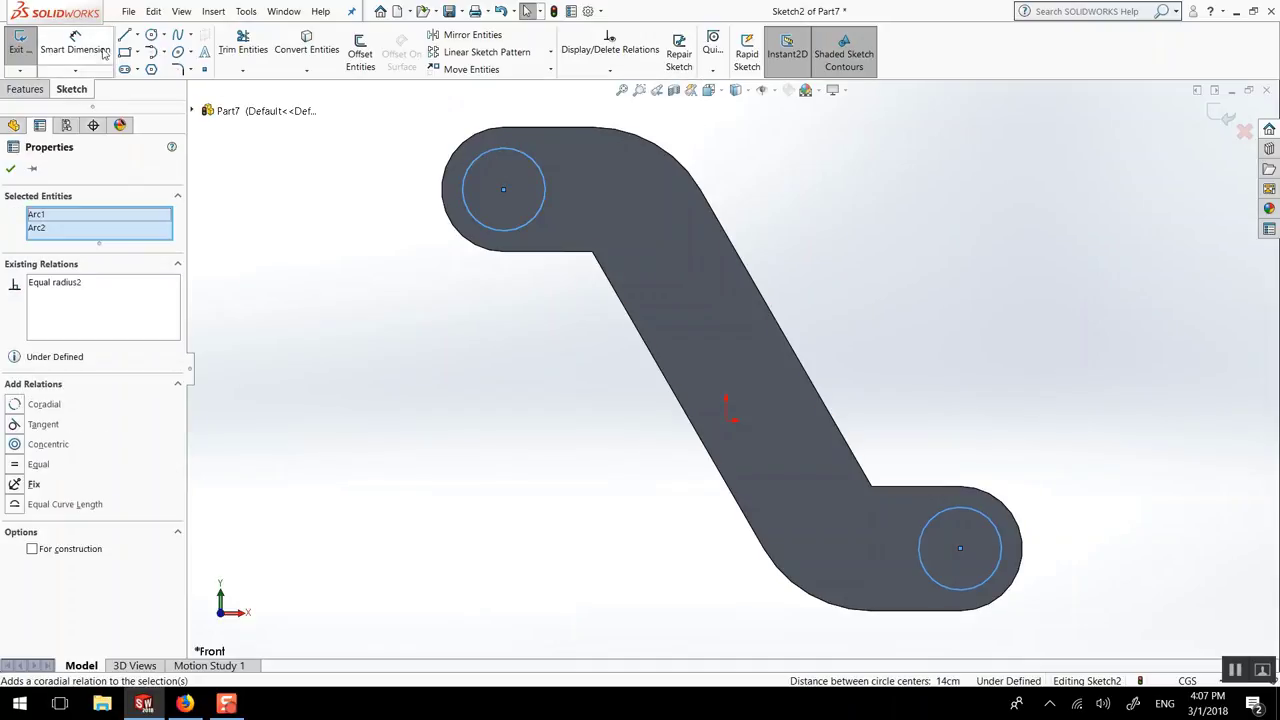
{"action": "left_click", "coordinate": [367, 148]}
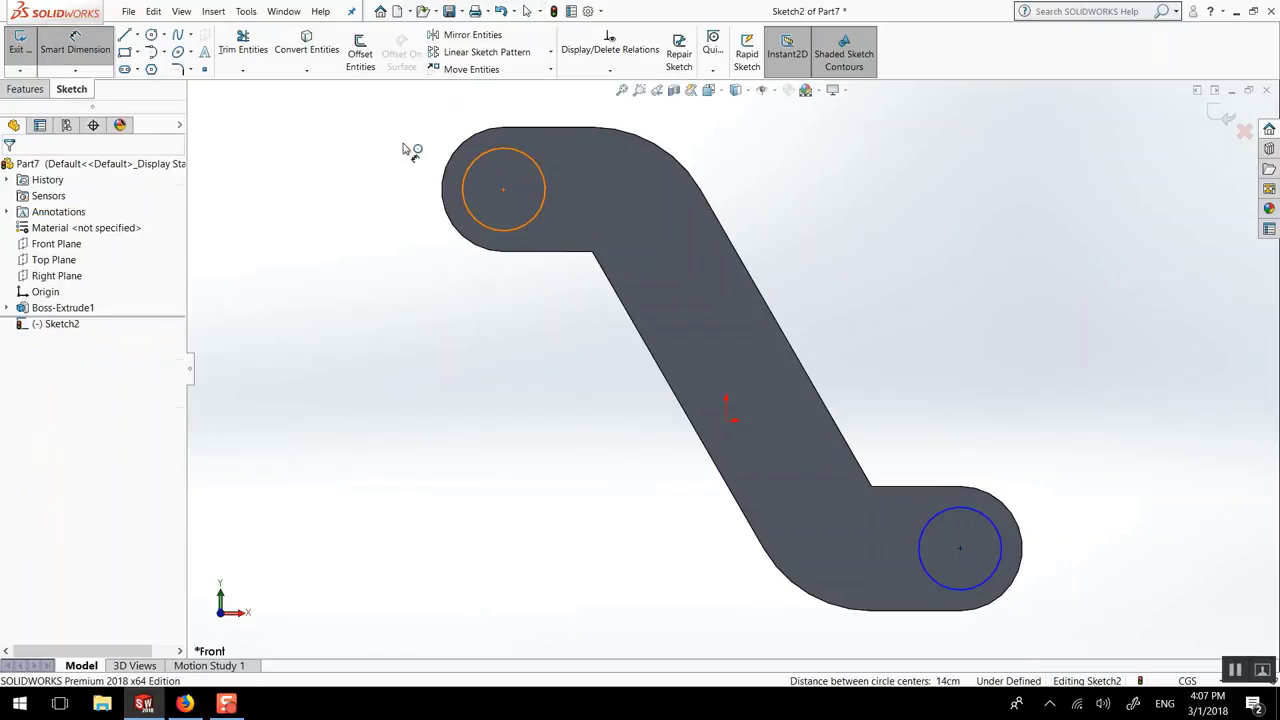
Step: Dimension the circle diameter to 2 cm, fully defining Sketch2
{"action": "left_click", "coordinate": [472, 162]}
{"action": "left_click", "coordinate": [410, 148]}
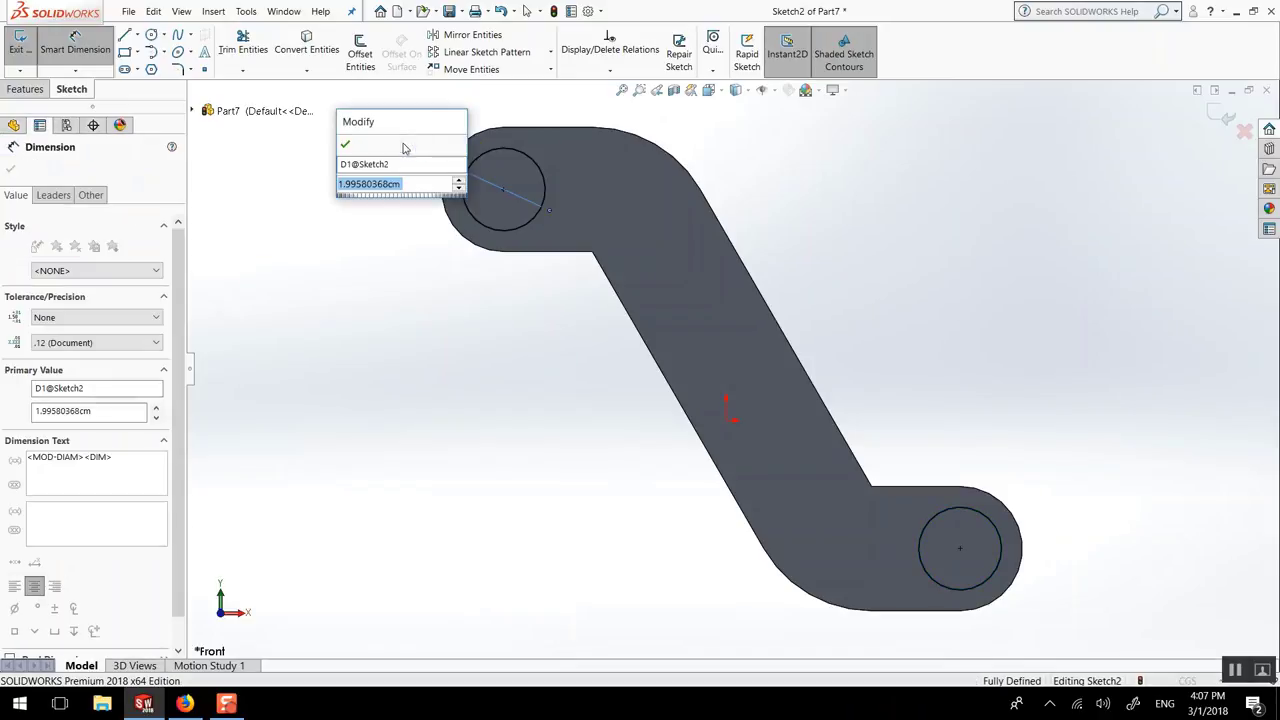
{"action": "type", "text": "2"}
{"action": "key", "text": "Return"}
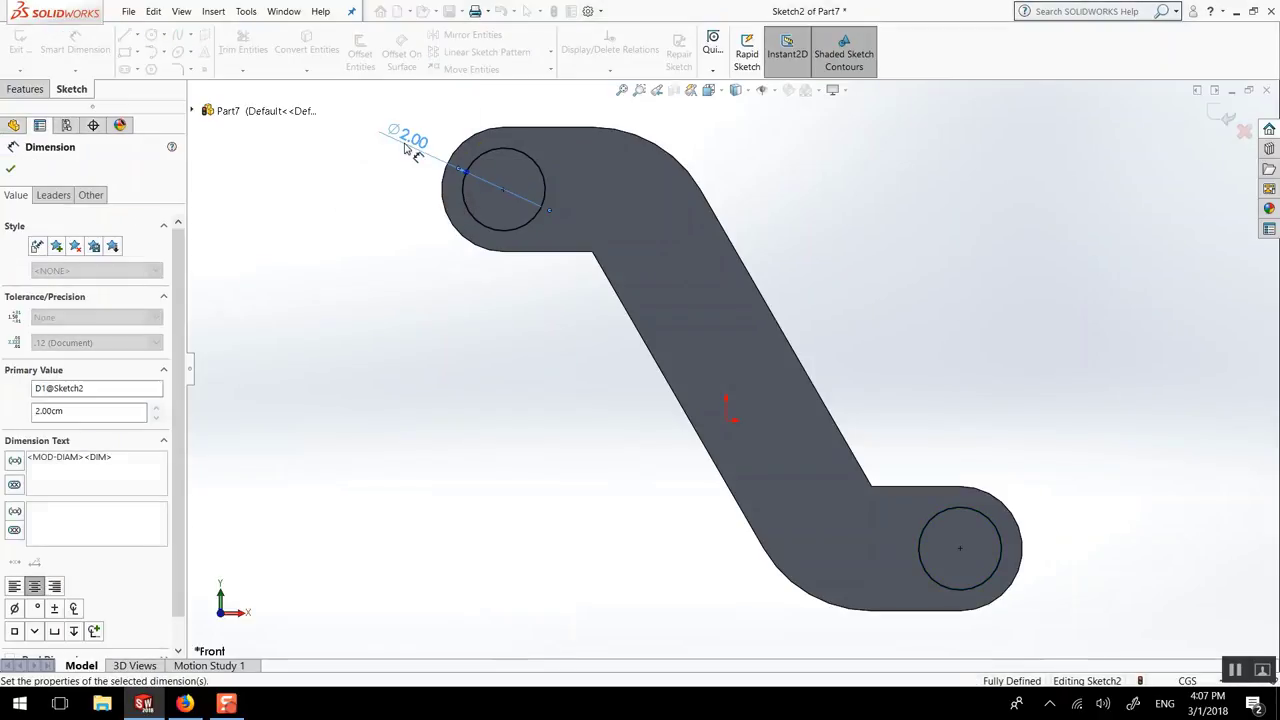
{"action": "left_click", "coordinate": [8, 172]}
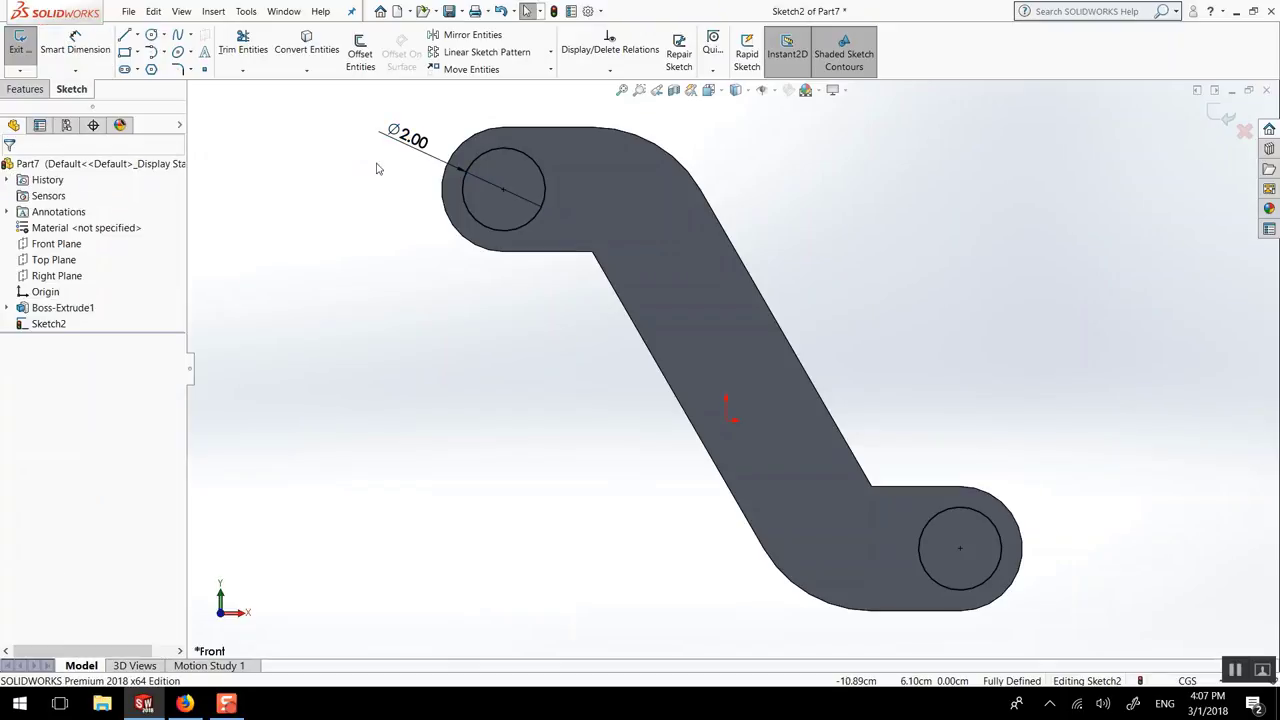
{"action": "middle_click_drag", "start_coordinate": [490, 190], "coordinate": [410, 218]}
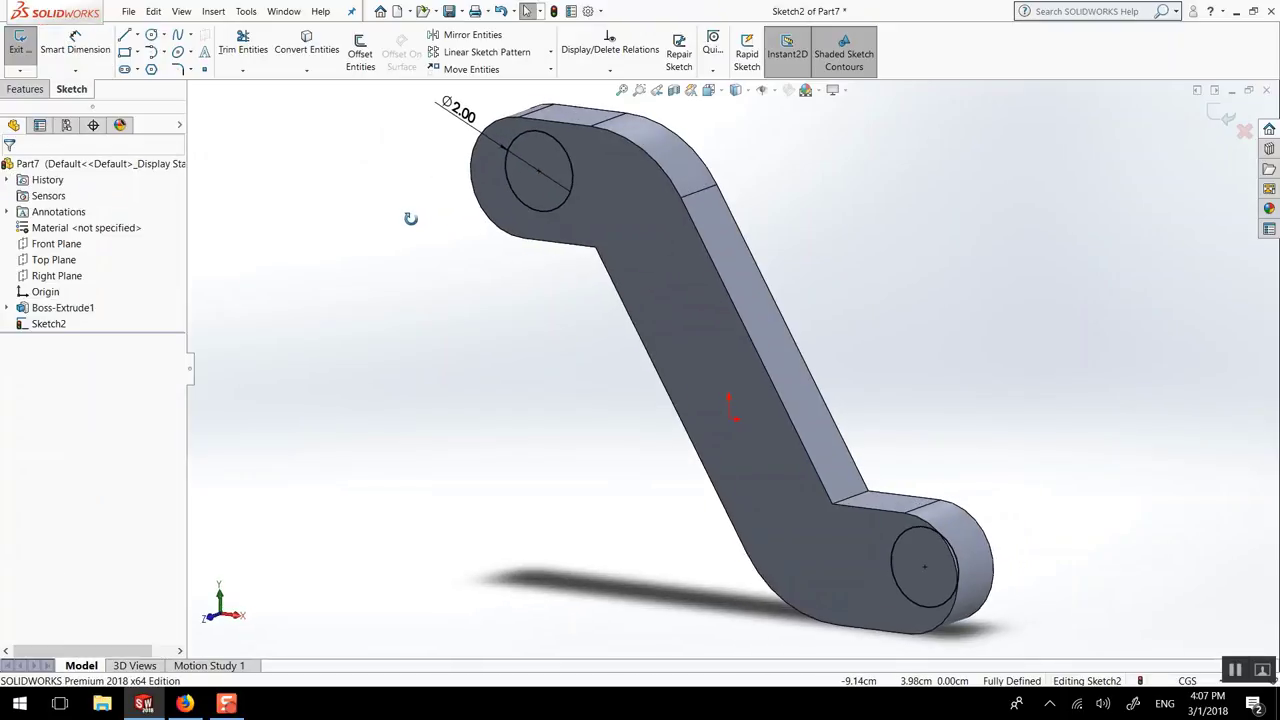
Step: Extrude both circles Mid Plane to 2.5 cm depth as Boss-Extrude2
{"action": "left_click", "coordinate": [30, 89]}
{"action": "left_click", "coordinate": [28, 55]}
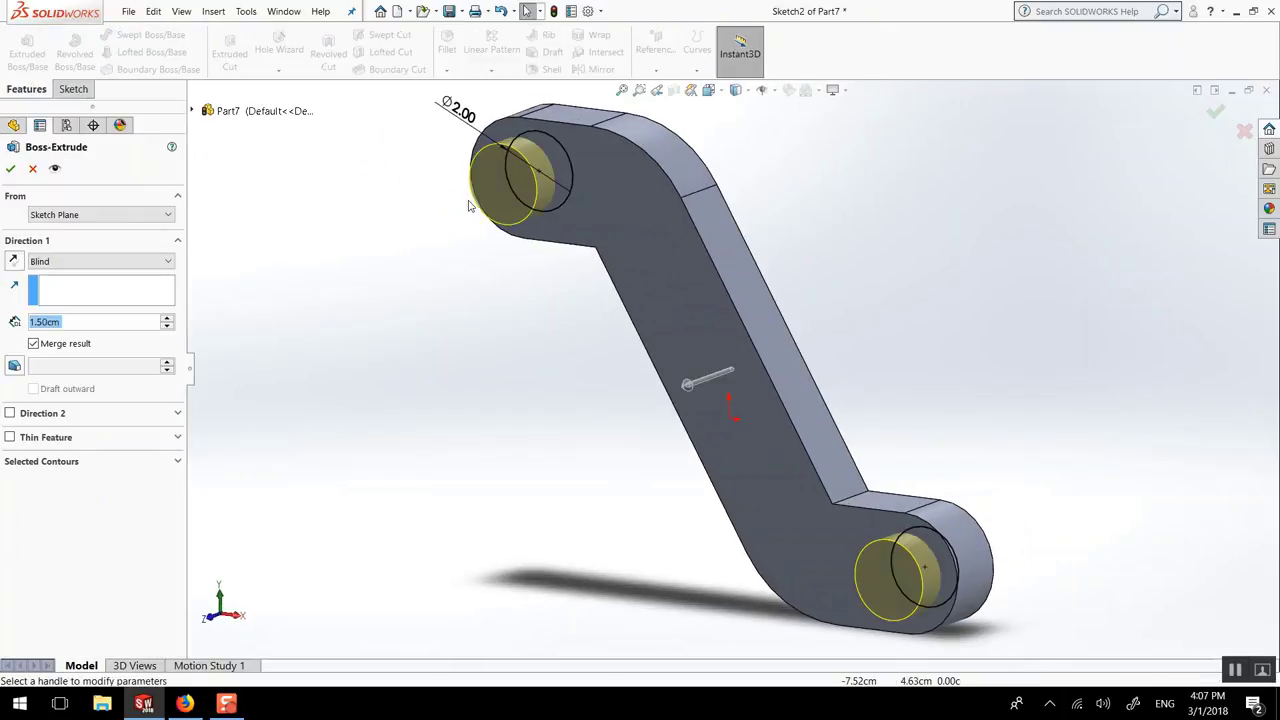
{"action": "middle_click_drag", "start_coordinate": [423, 206], "coordinate": [520, 188]}
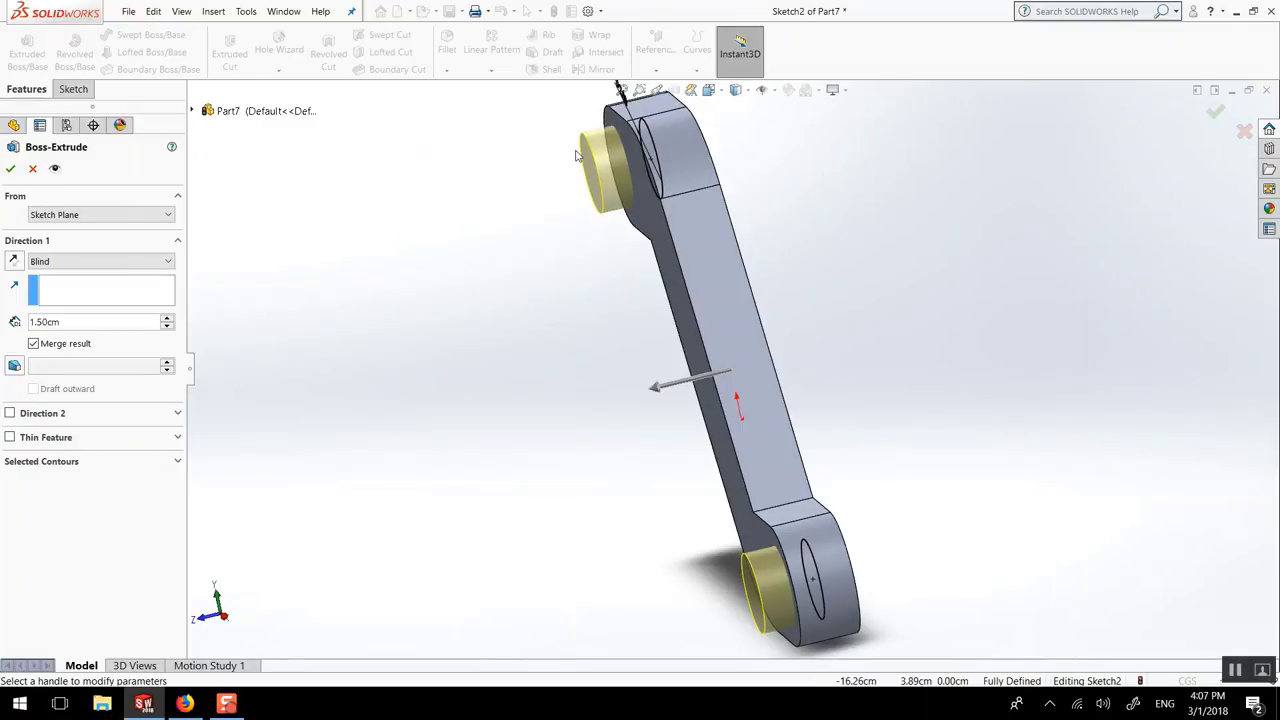
{"action": "left_click", "coordinate": [126, 260]}
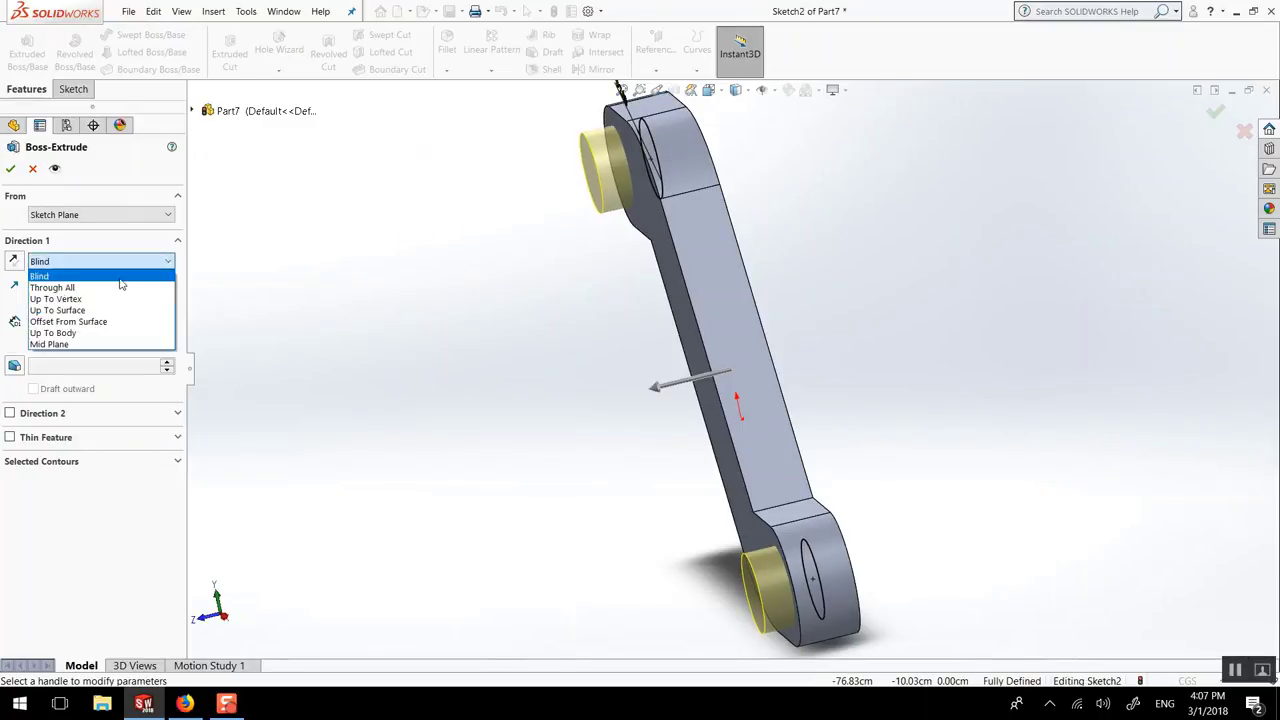
{"action": "left_click", "coordinate": [99, 343]}
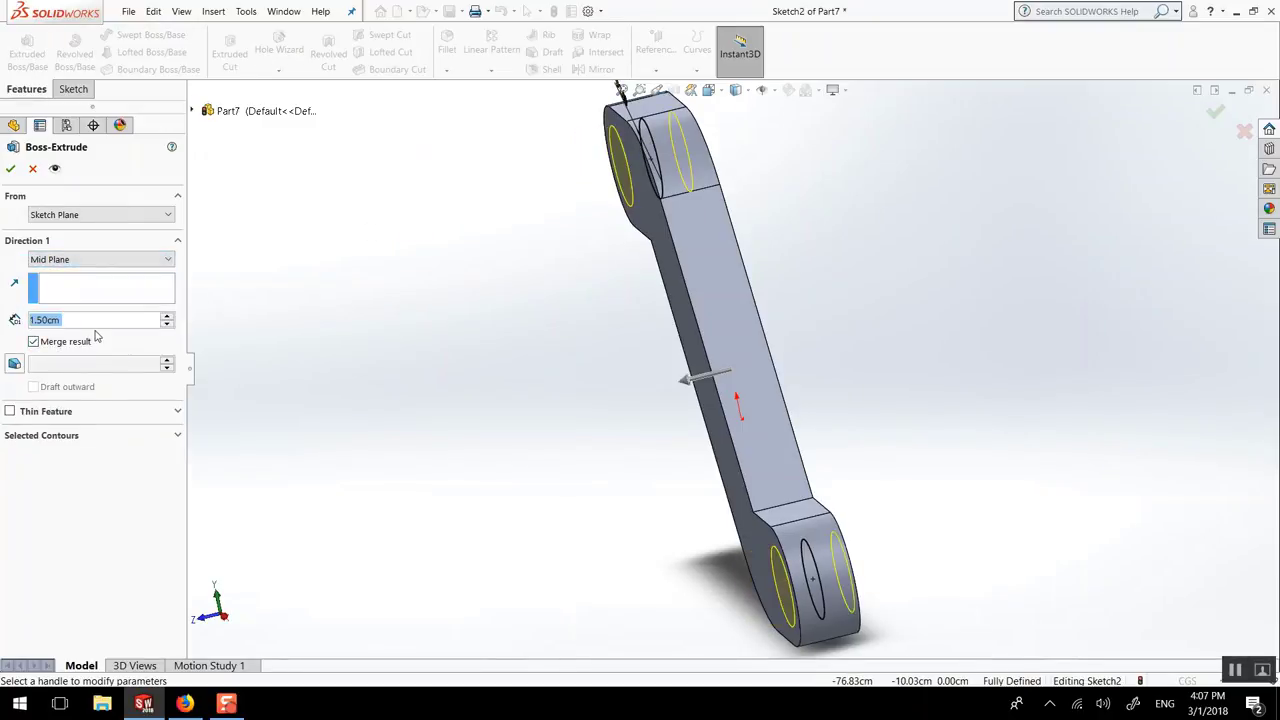
{"action": "type", "text": "3"}
{"action": "key", "text": "Return"}
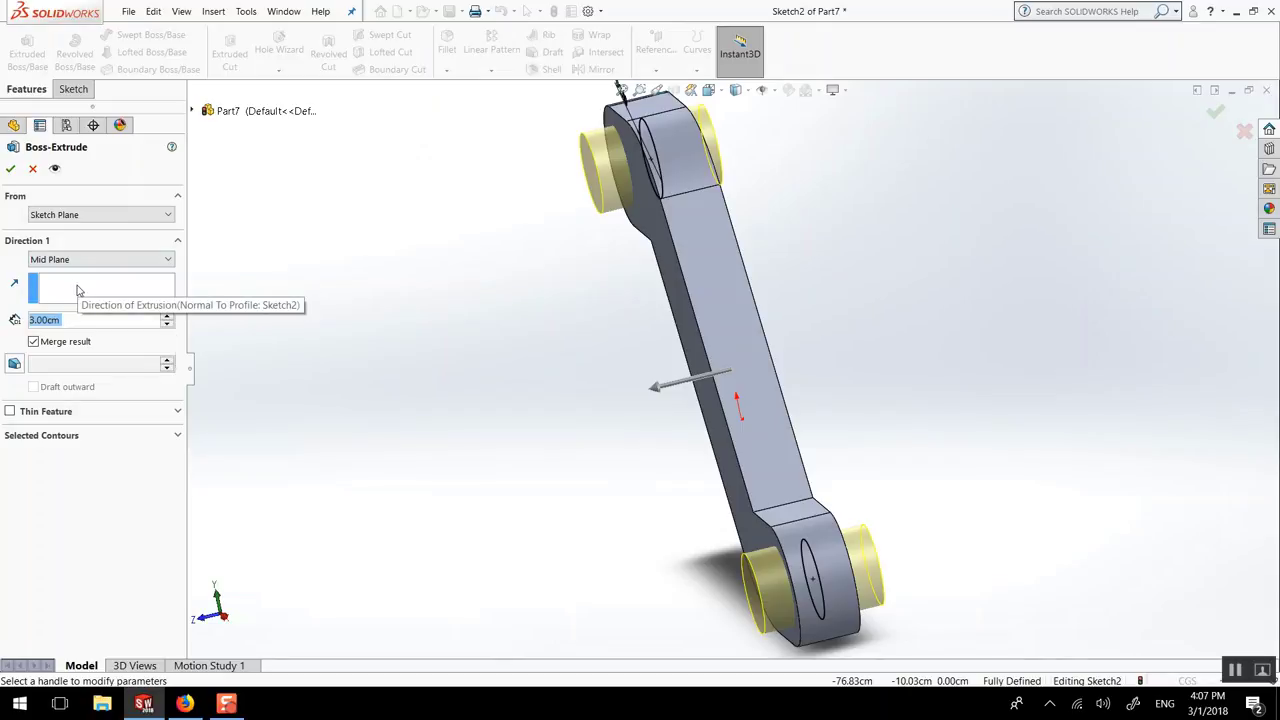
{"action": "type", "text": "2.5"}
{"action": "key", "text": "Return"}
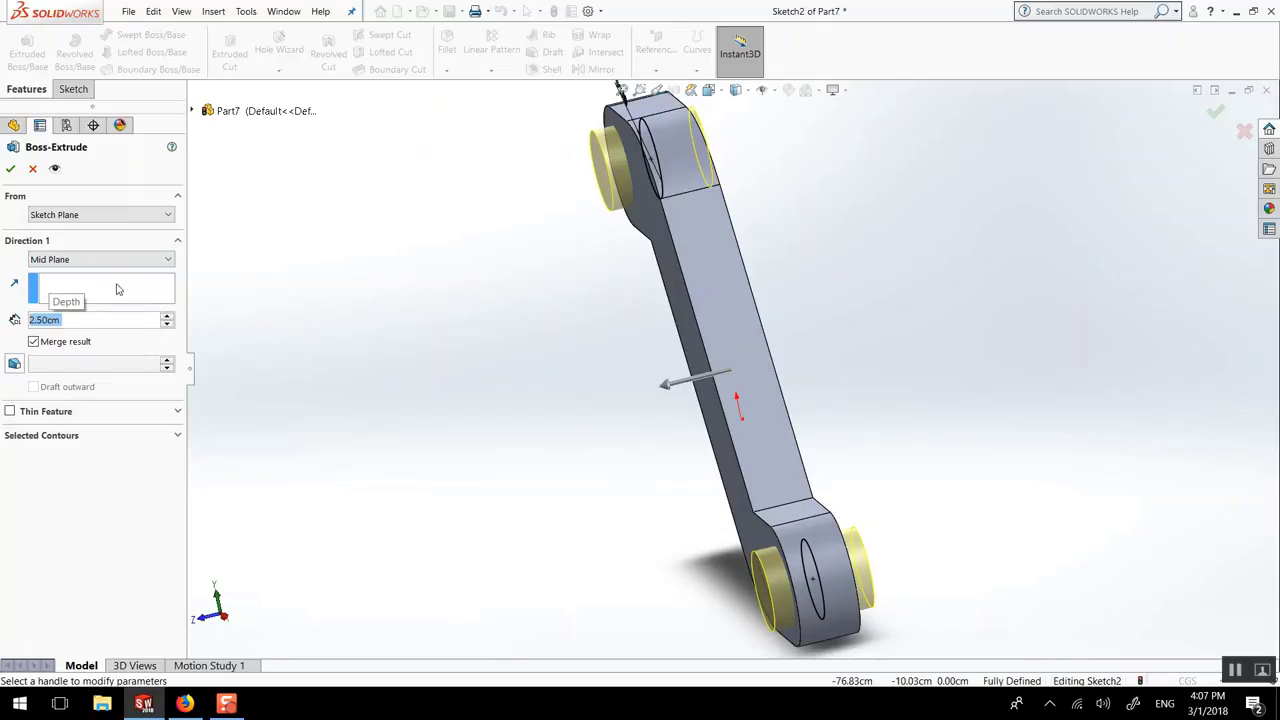
{"action": "key", "text": "Return"}
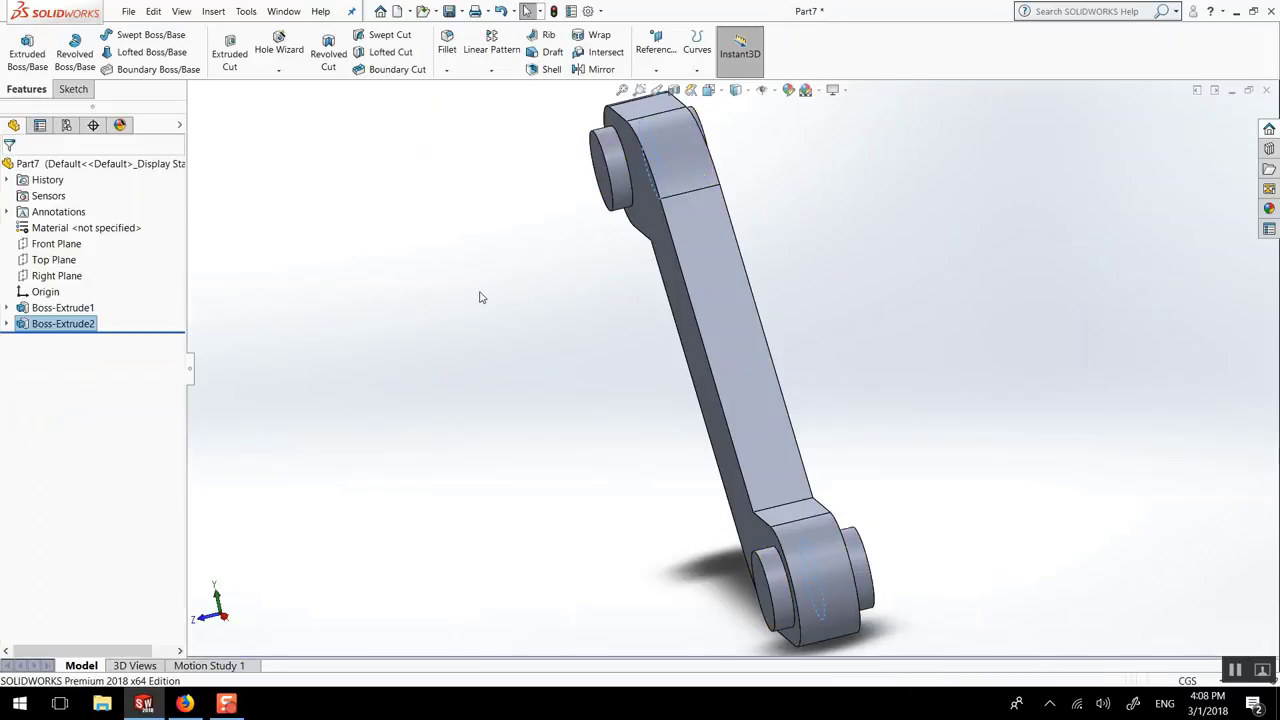
Step: Start a circle sketch on the upper boss's end face, viewed normal to it
{"action": "middle_click_drag", "start_coordinate": [537, 337], "coordinate": [672, 357]}
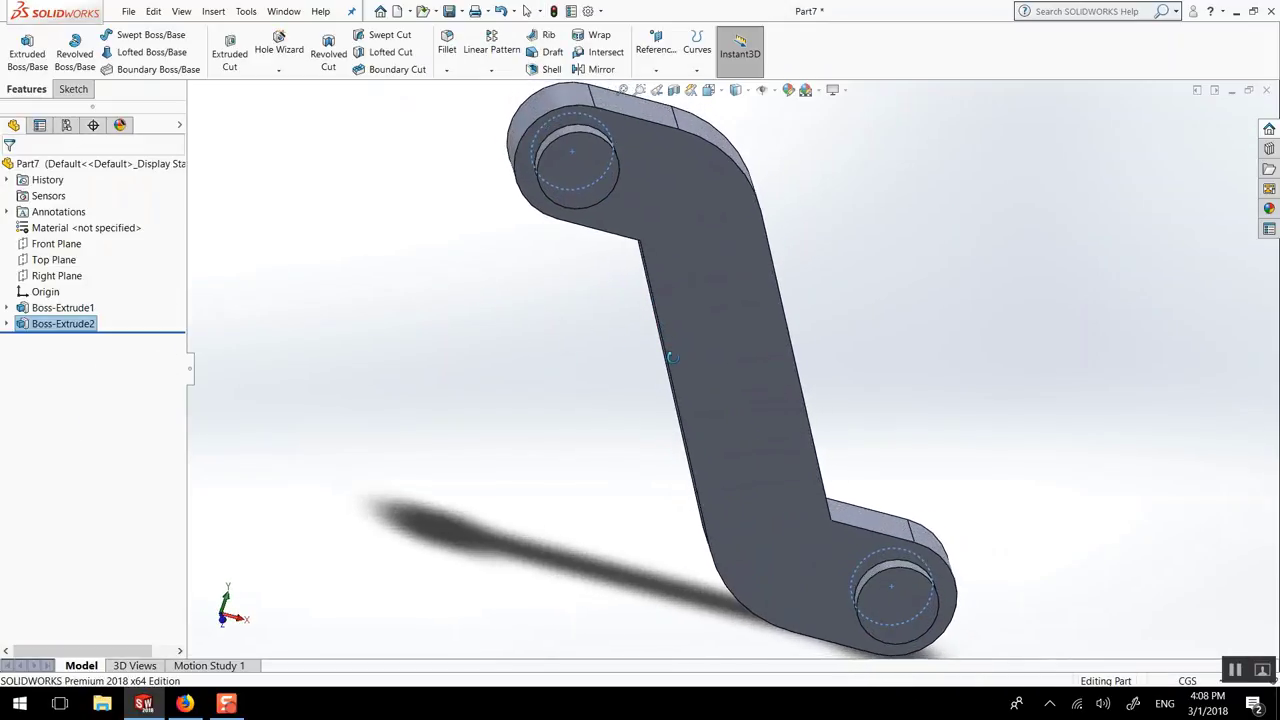
{"action": "left_click", "coordinate": [578, 163]}
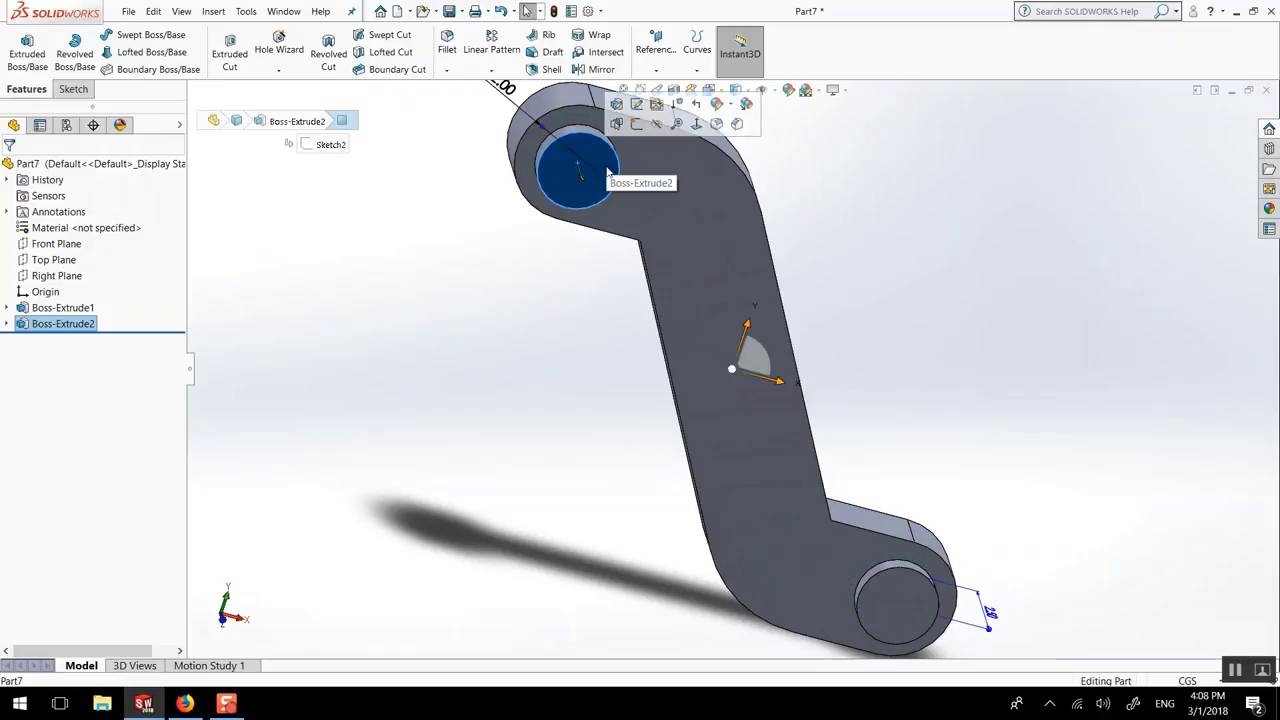
{"action": "key", "text": "ctrl+8"}
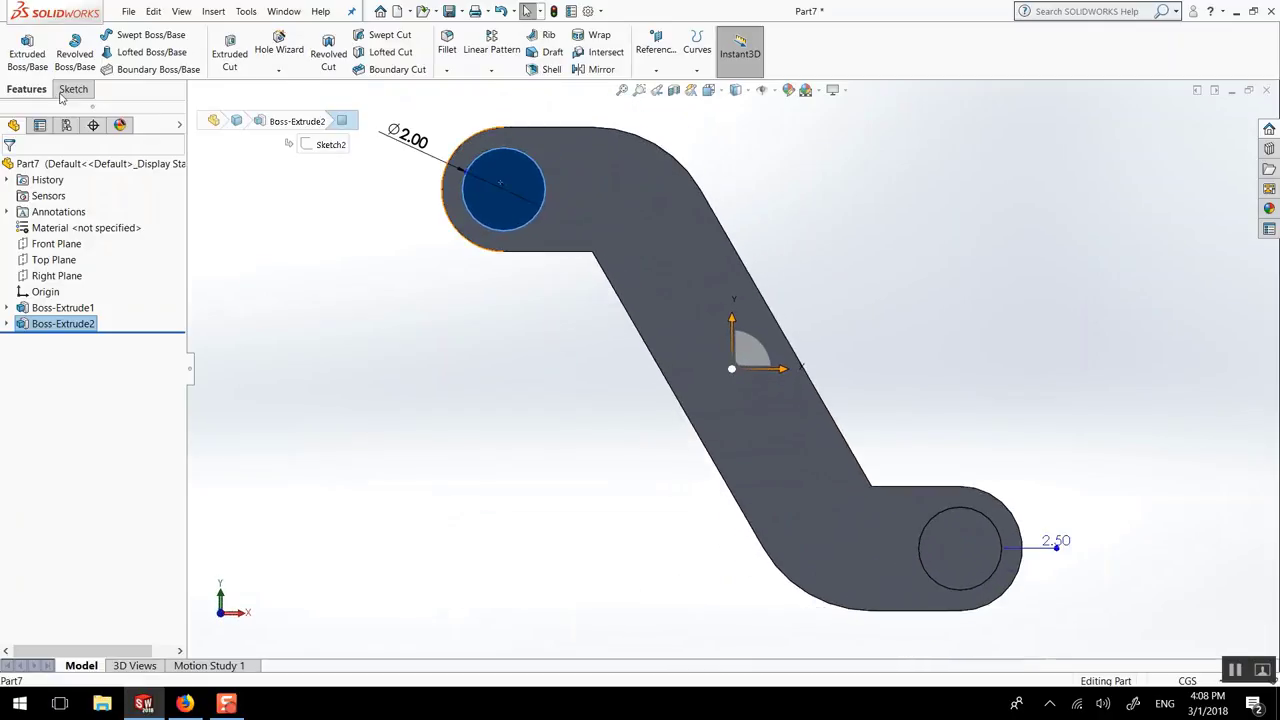
{"action": "left_click", "coordinate": [68, 90]}
{"action": "left_click", "coordinate": [152, 36]}
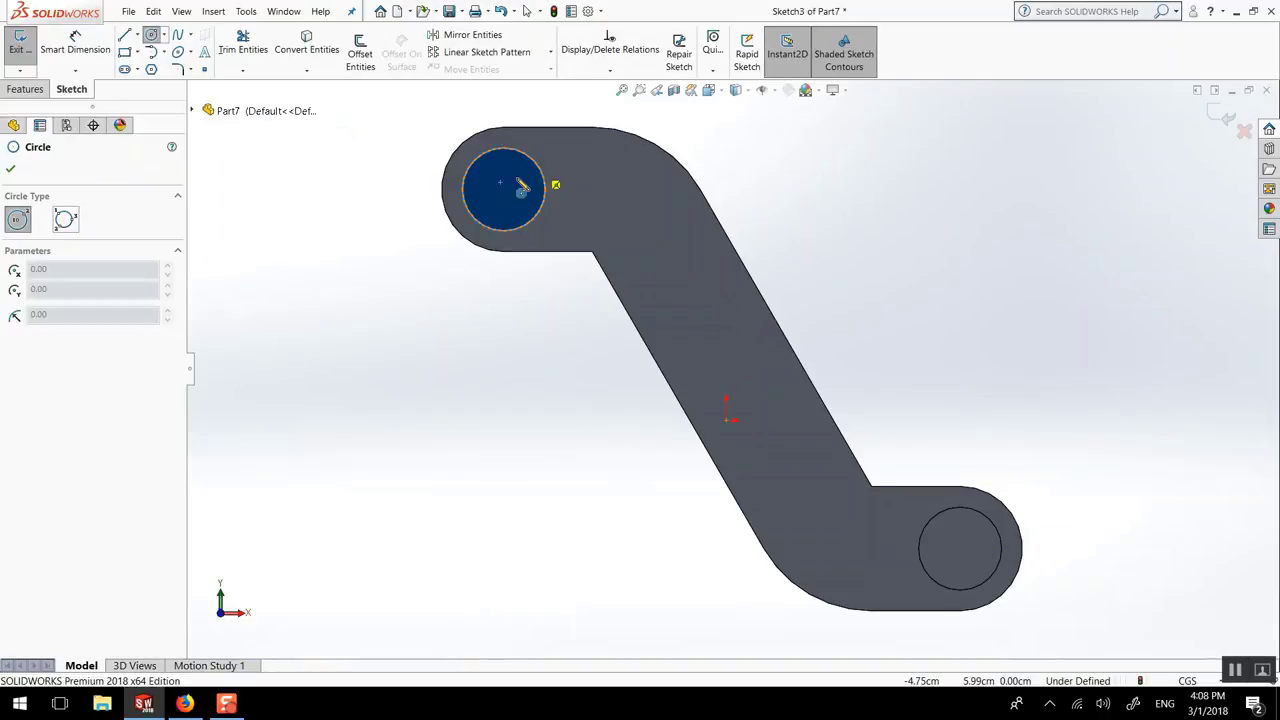
Step: Draw hole circles inside the upper and lower bosses and make them equal
{"action": "left_click", "coordinate": [503, 189]}
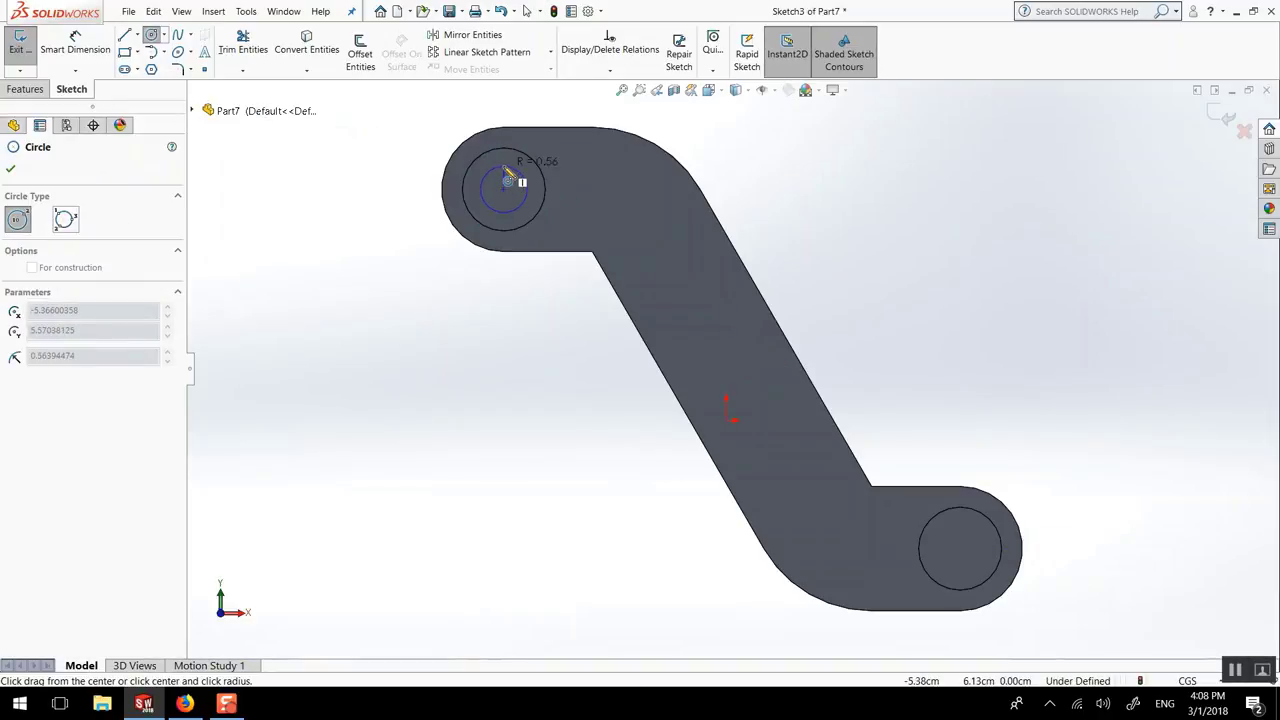
{"action": "left_click", "coordinate": [507, 166]}
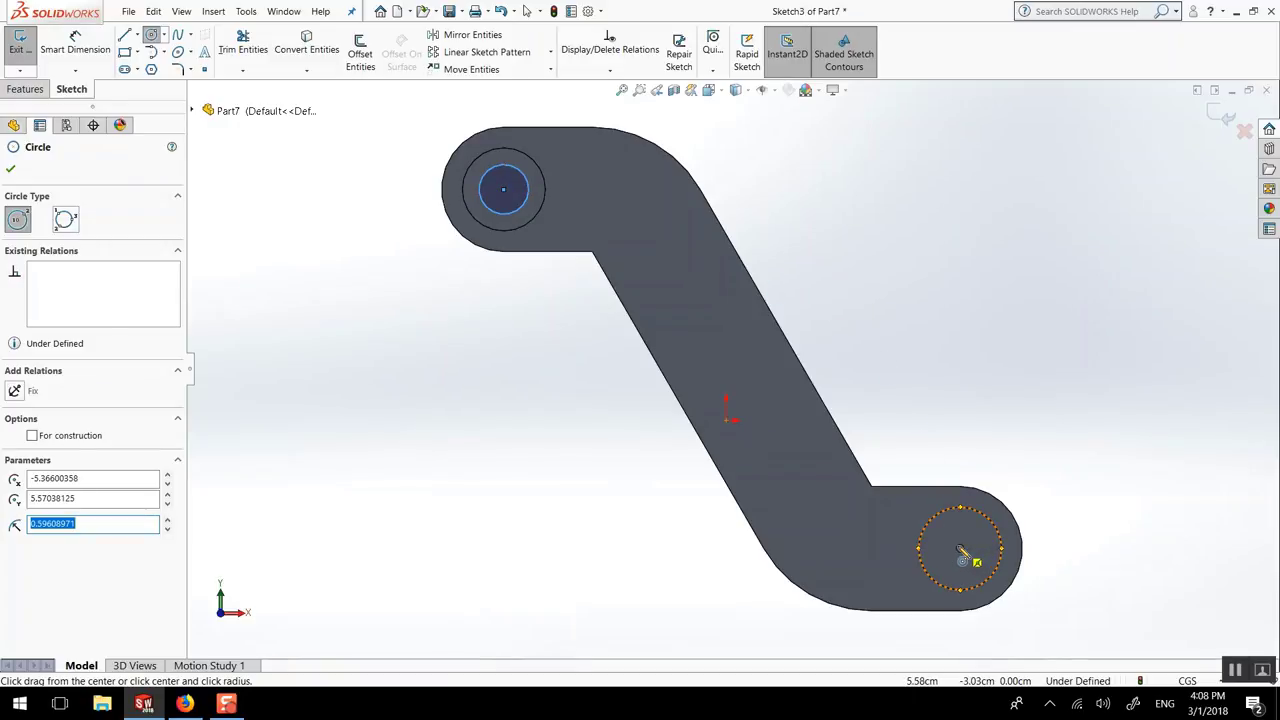
{"action": "left_click", "coordinate": [960, 548]}
{"action": "left_click", "coordinate": [977, 532]}
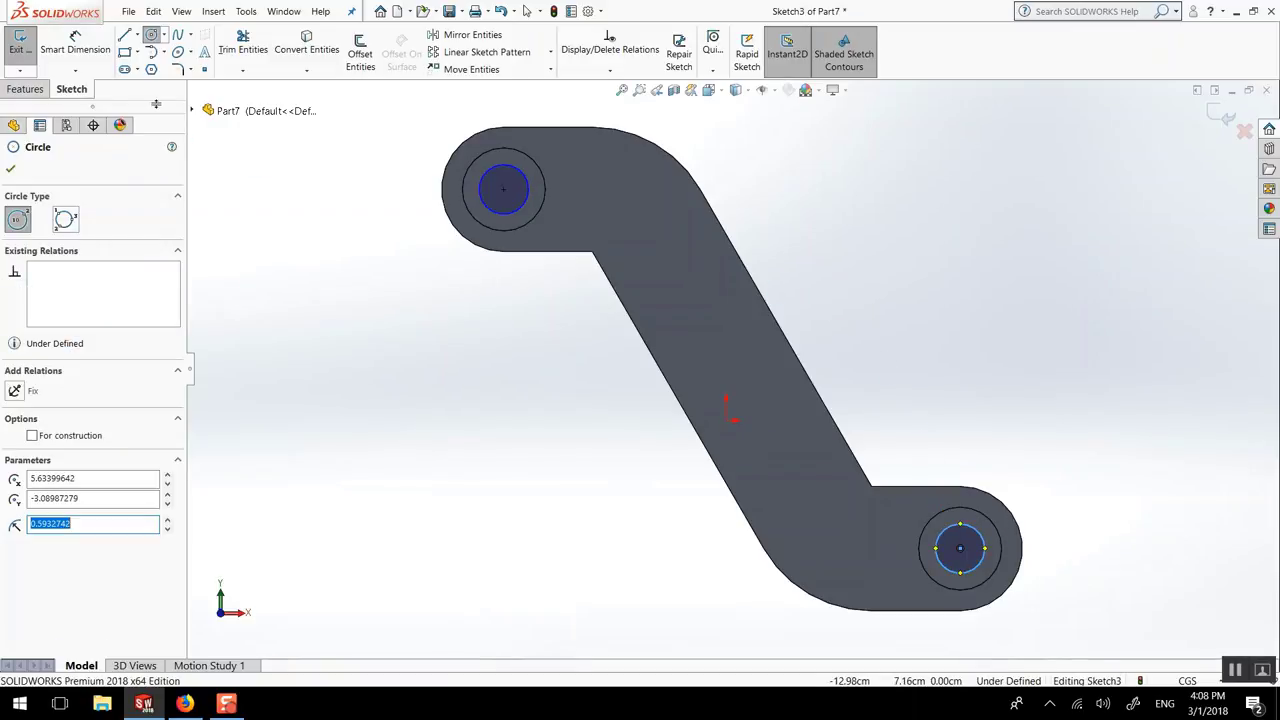
{"action": "left_click", "coordinate": [10, 170]}
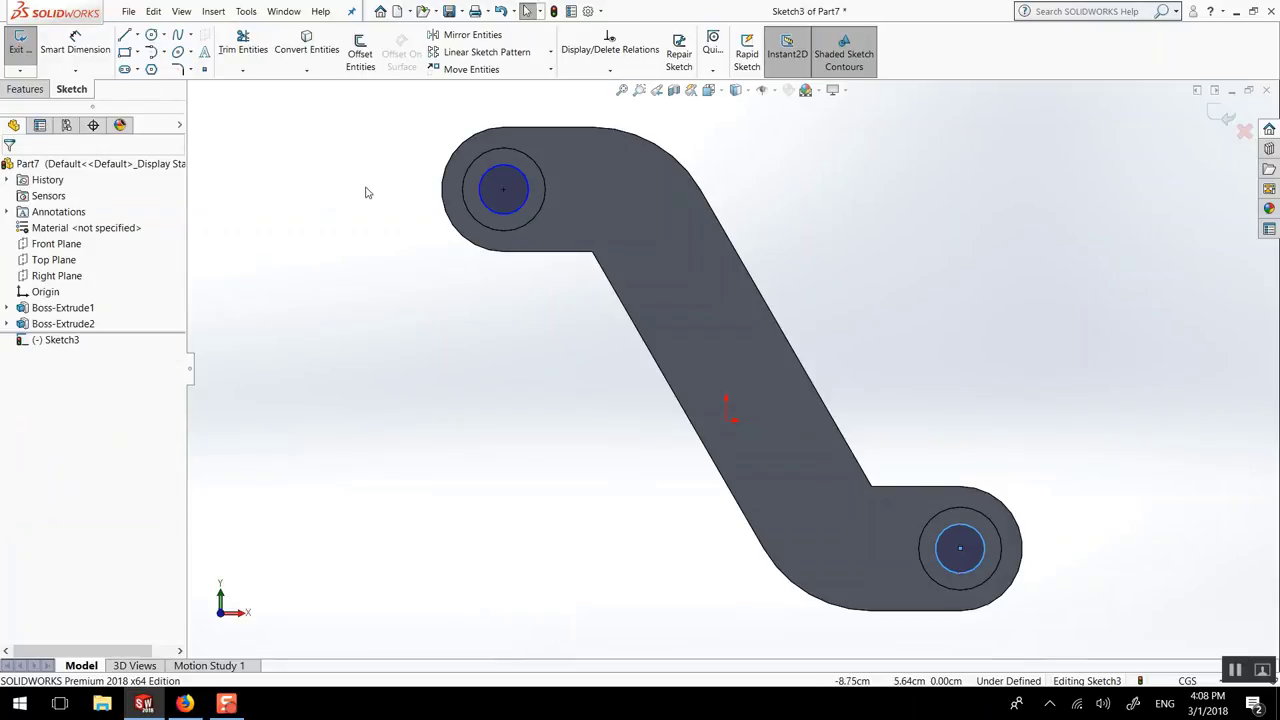
{"action": "left_click", "coordinate": [524, 170], "text": "ctrl"}
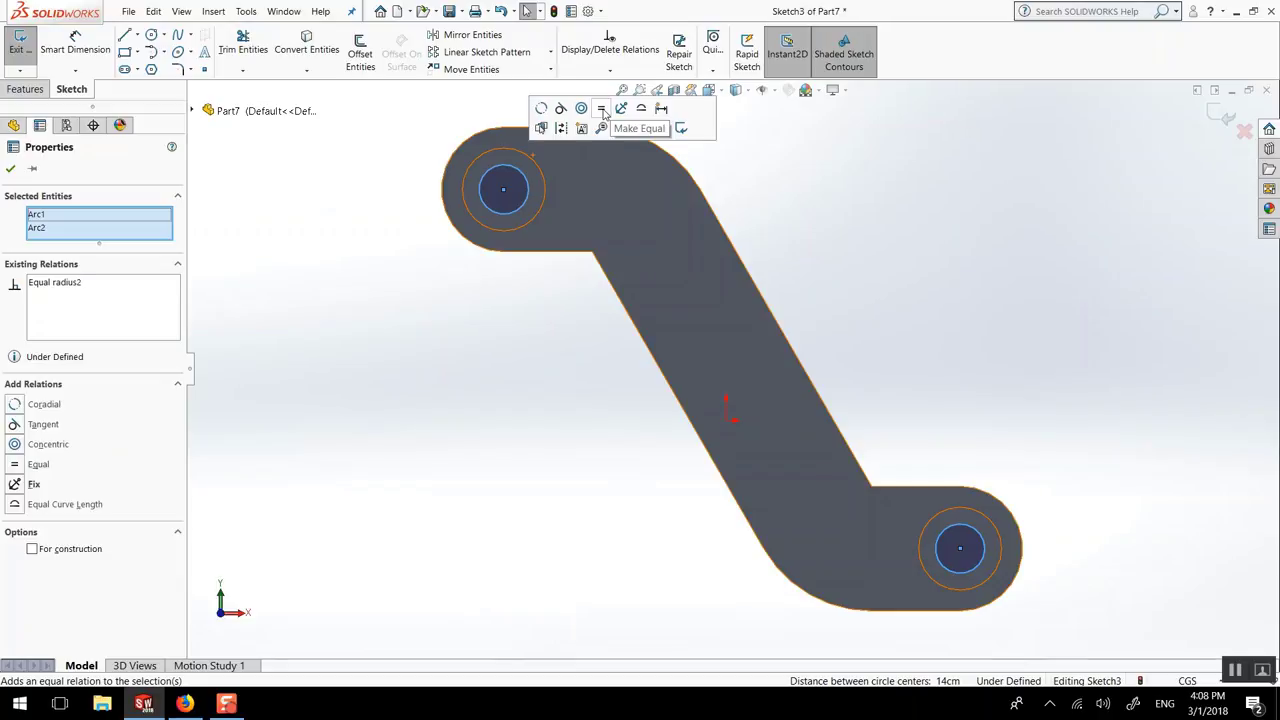
{"action": "left_click", "coordinate": [602, 109]}
Step: Dimension the upper hole circle to a 1.5 cm diameter
{"action": "left_click", "coordinate": [11, 170]}
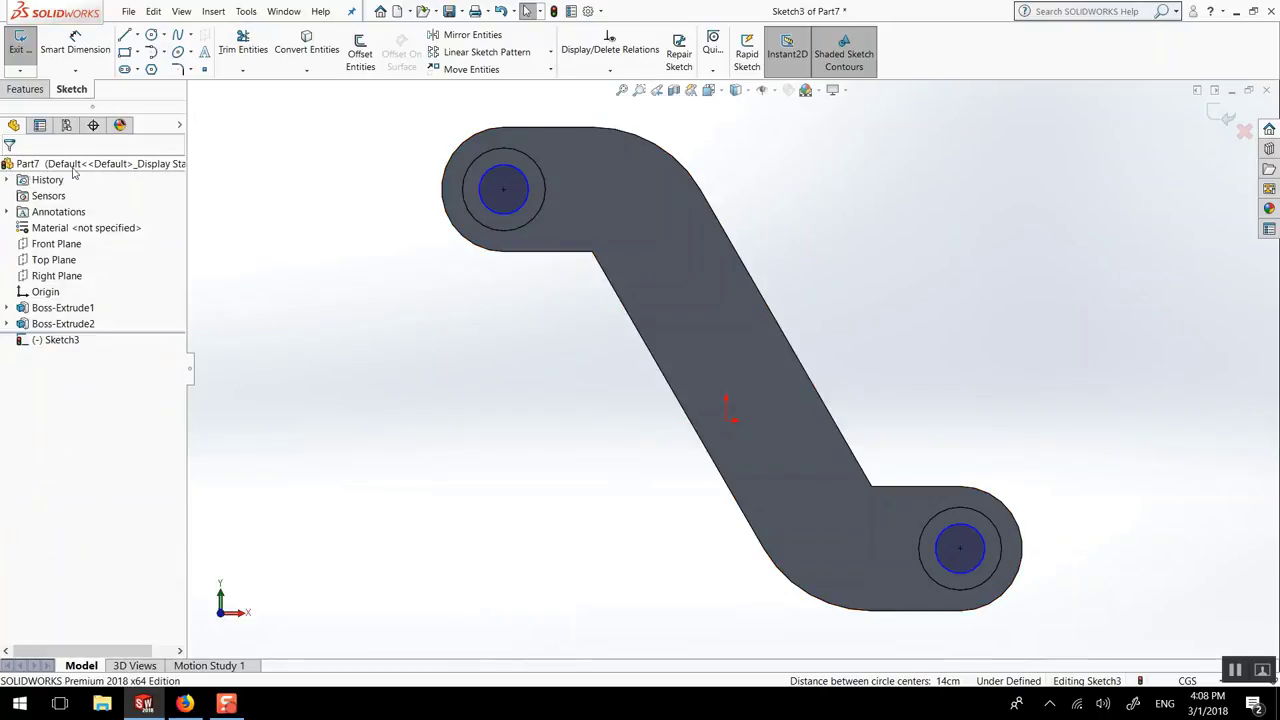
{"action": "left_click", "coordinate": [75, 45]}
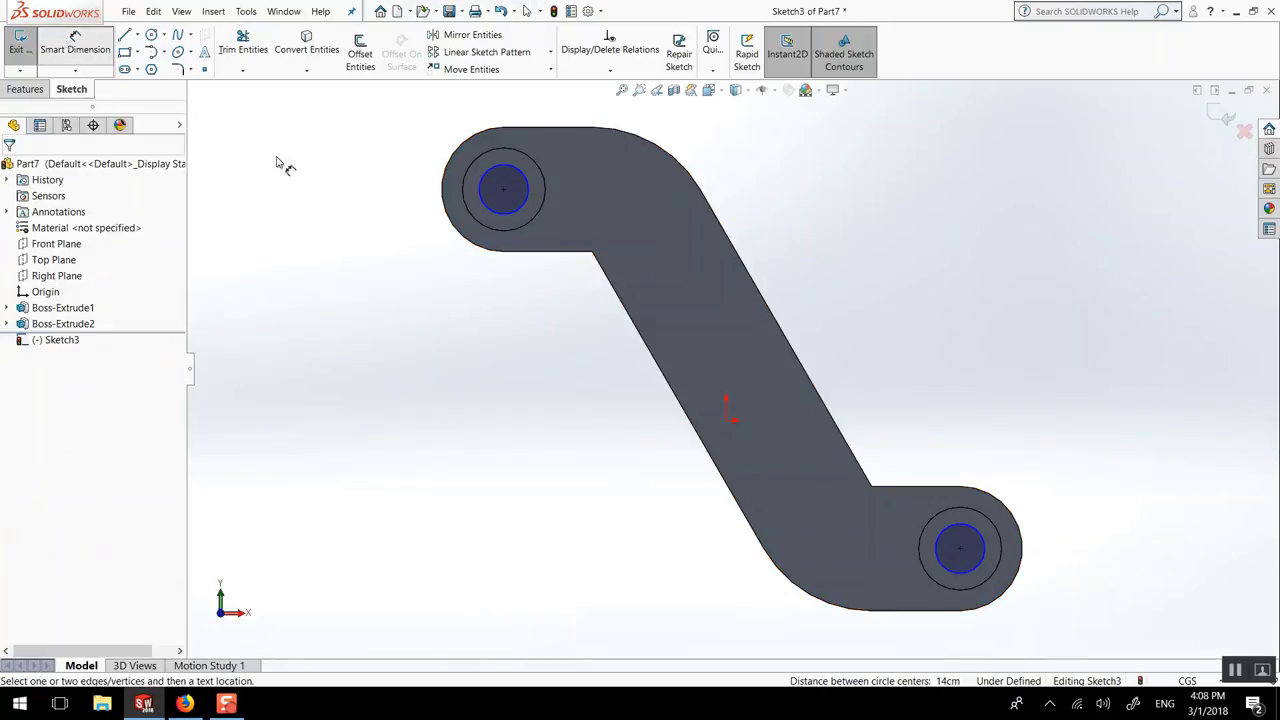
{"action": "left_click", "coordinate": [490, 215]}
{"action": "left_click", "coordinate": [403, 256]}
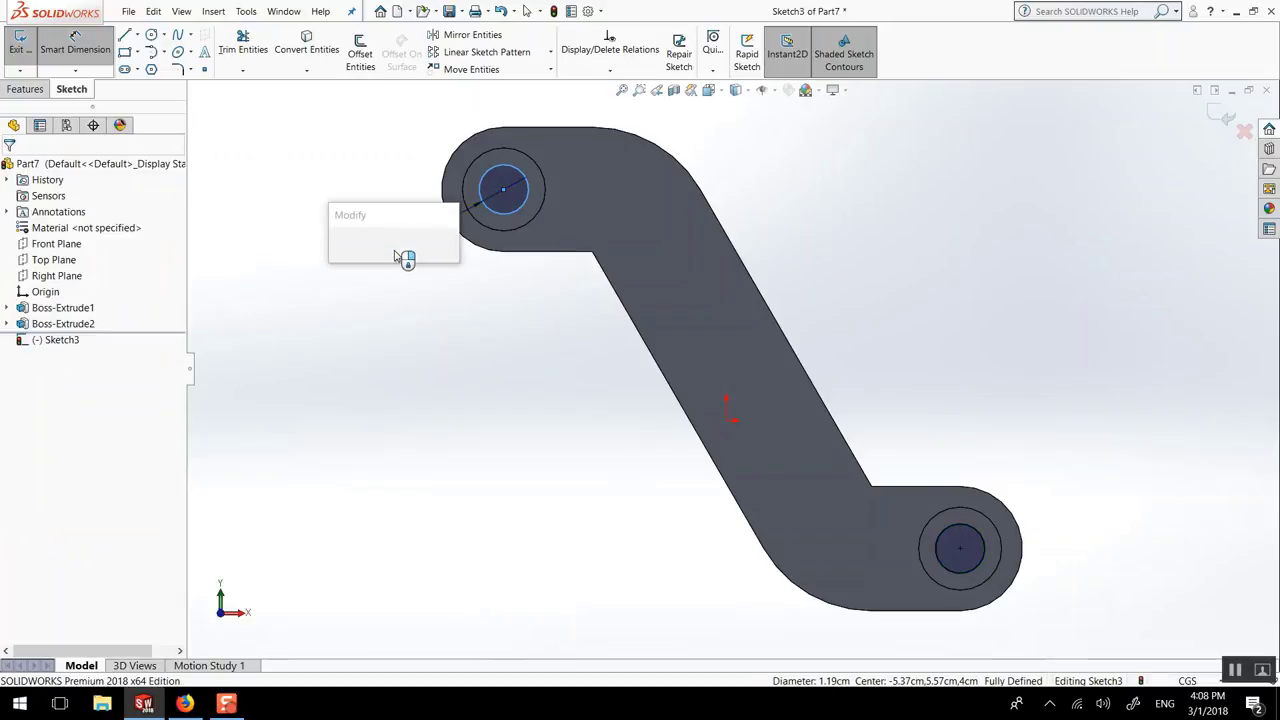
{"action": "type", "text": "1"}
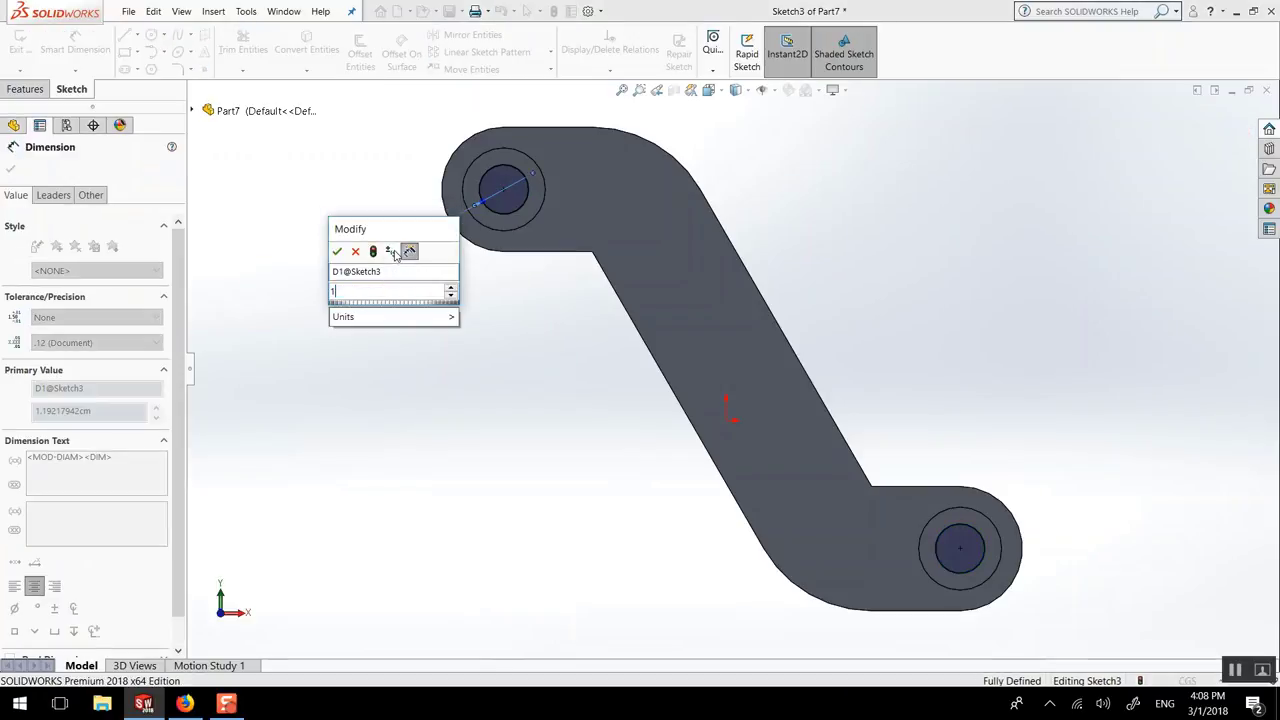
{"action": "type", "text": ".5"}
{"action": "key", "text": "Return"}
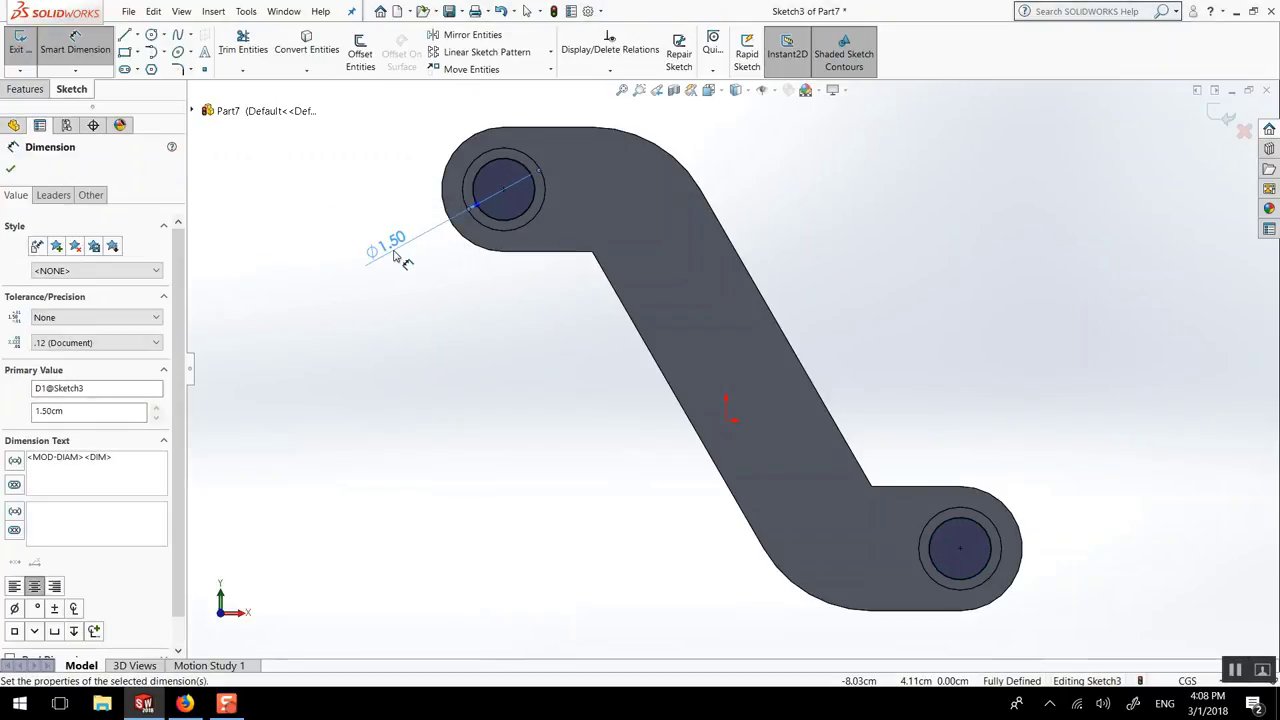
{"action": "left_click", "coordinate": [9, 172]}
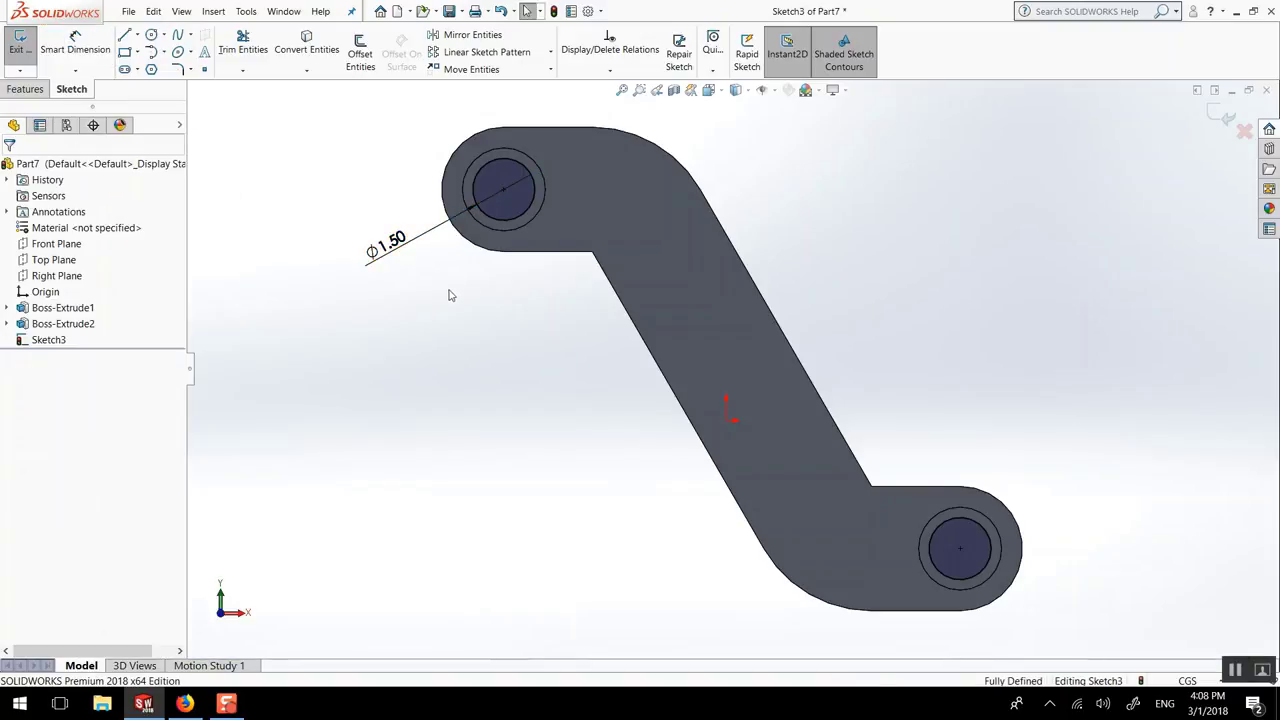
{"action": "middle_click_drag", "start_coordinate": [449, 294], "coordinate": [352, 301]}
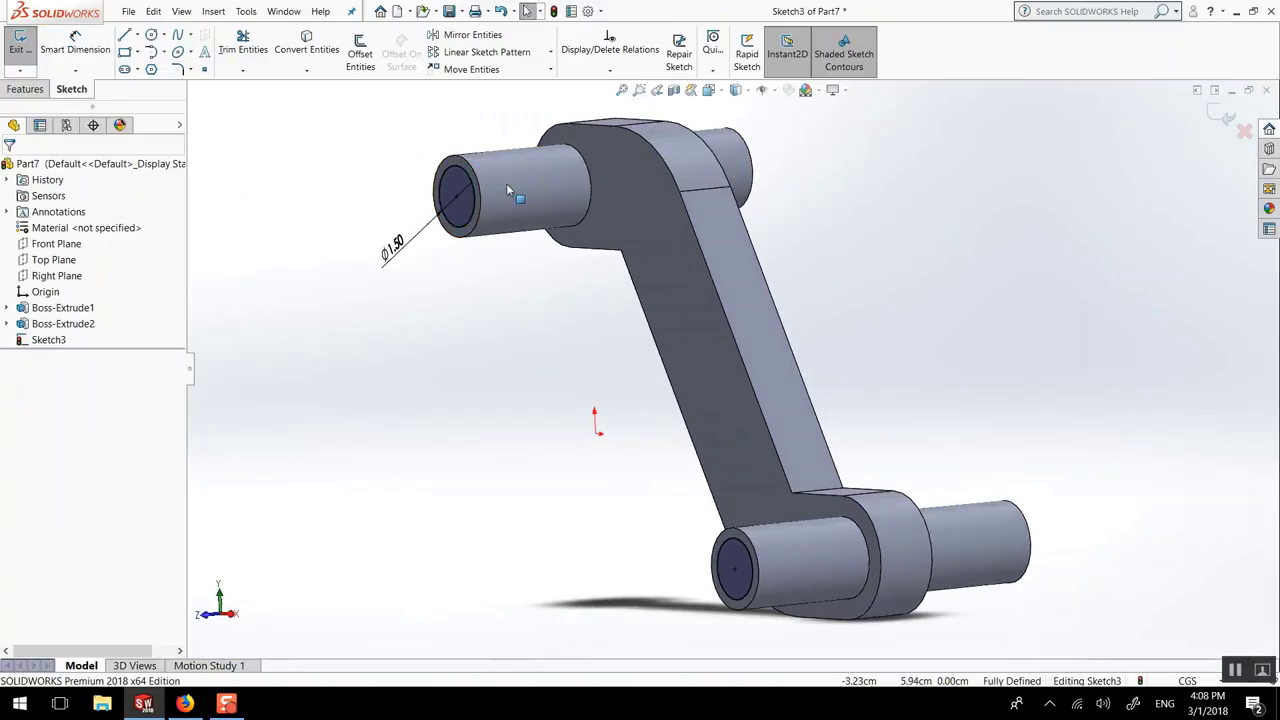
Step: Edit Boss-Extrude2 and change its Mid Plane depth to 2.5 cm
{"action": "left_click", "coordinate": [40, 323]}
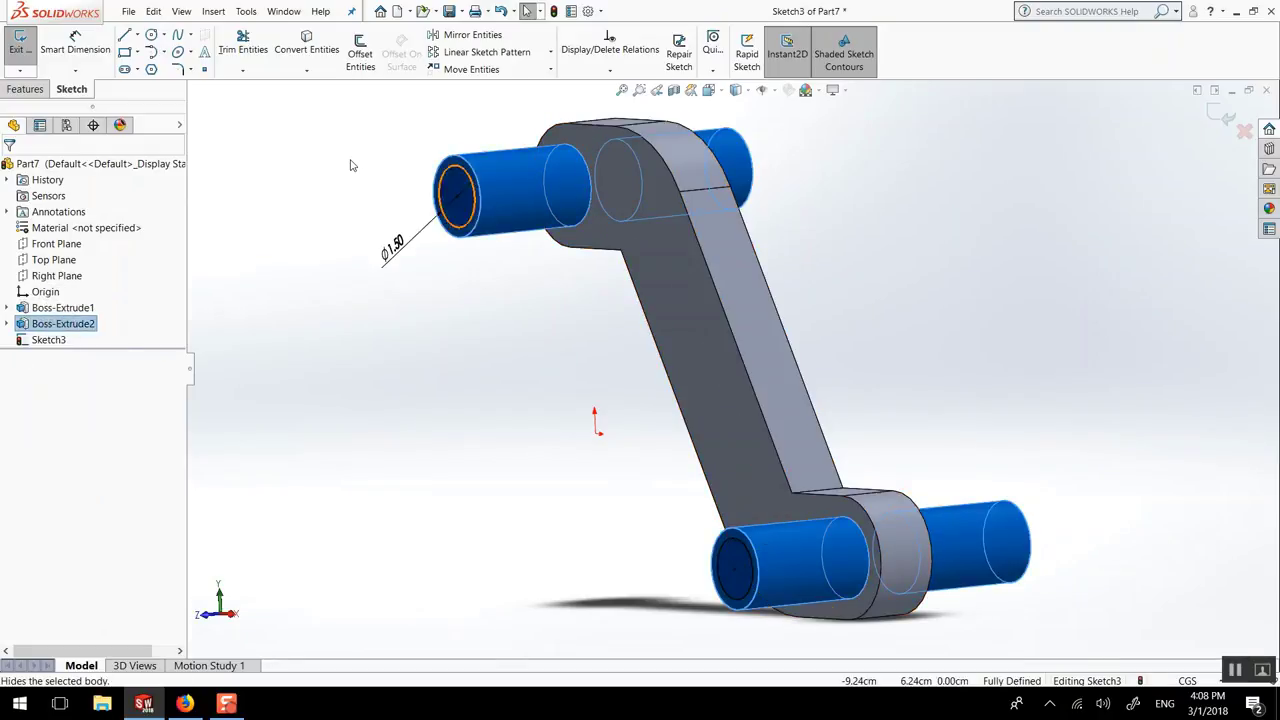
{"action": "left_click", "coordinate": [241, 309]}
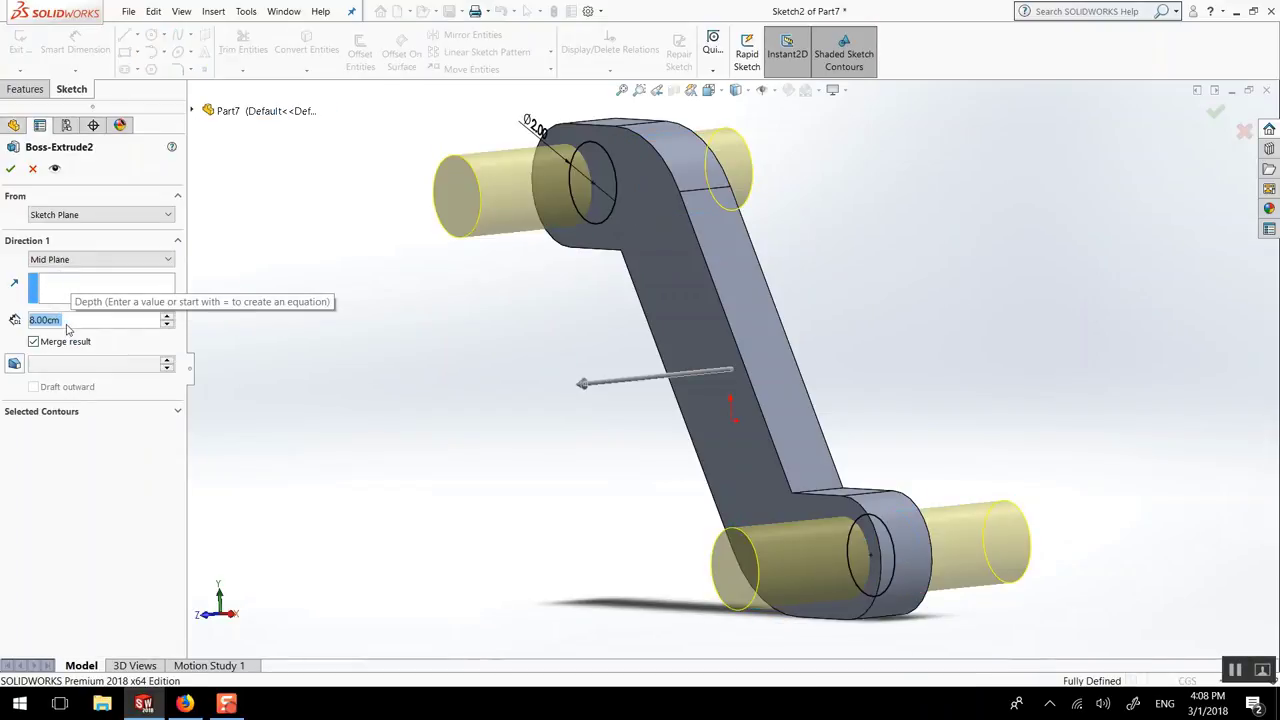
{"action": "type", "text": "2.5"}
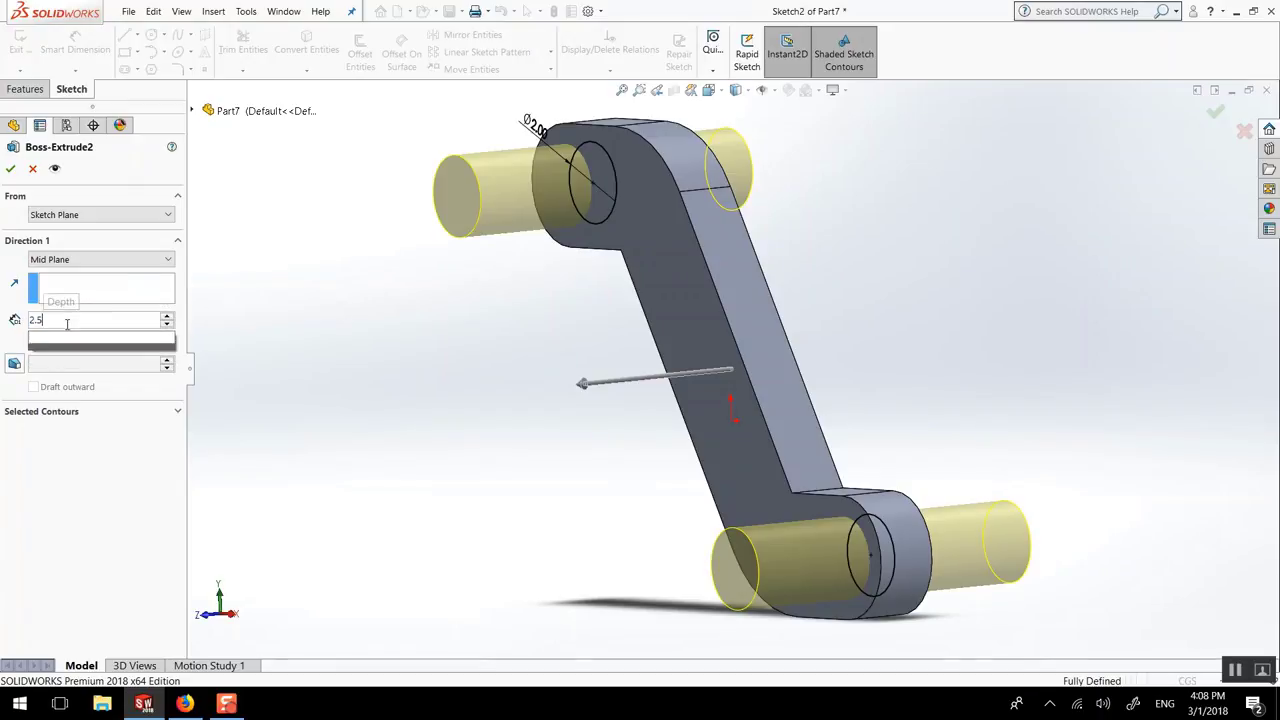
{"action": "key", "text": "Return"}
{"action": "left_click", "coordinate": [10, 168]}
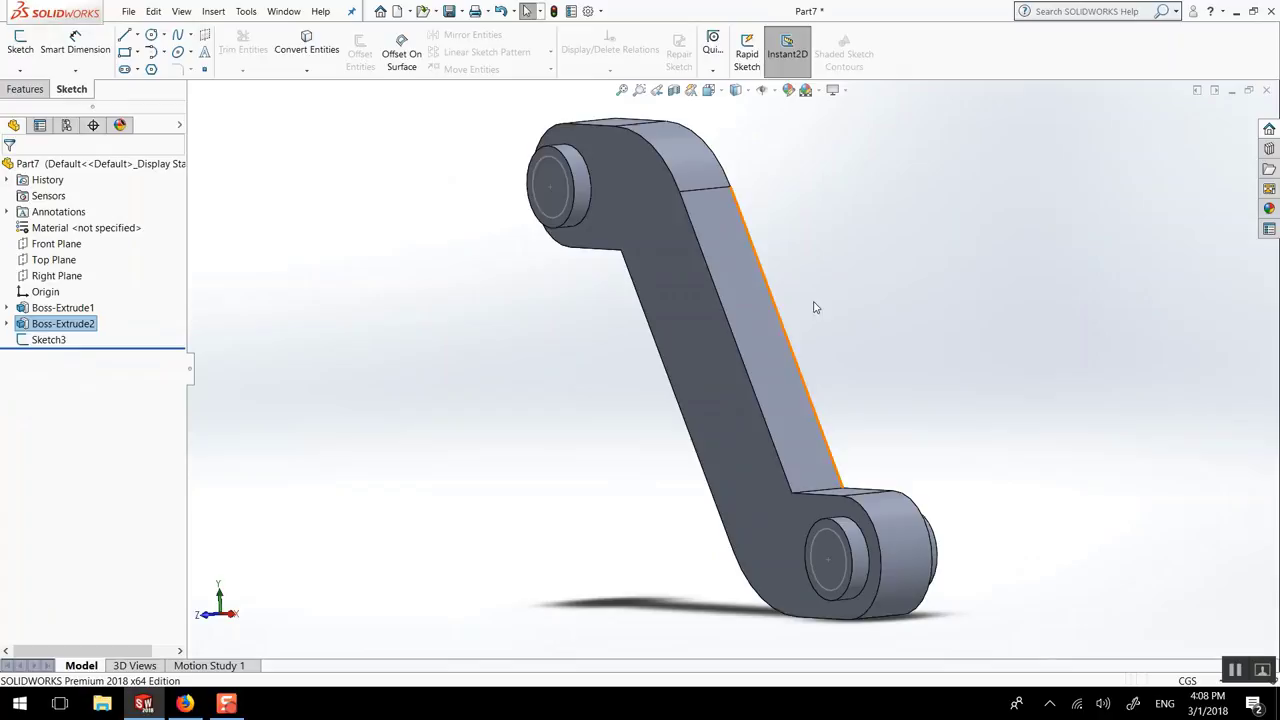
Step: Extrude-cut the Sketch3 circles Through All to create holes in both bosses
{"action": "left_click", "coordinate": [48, 340]}
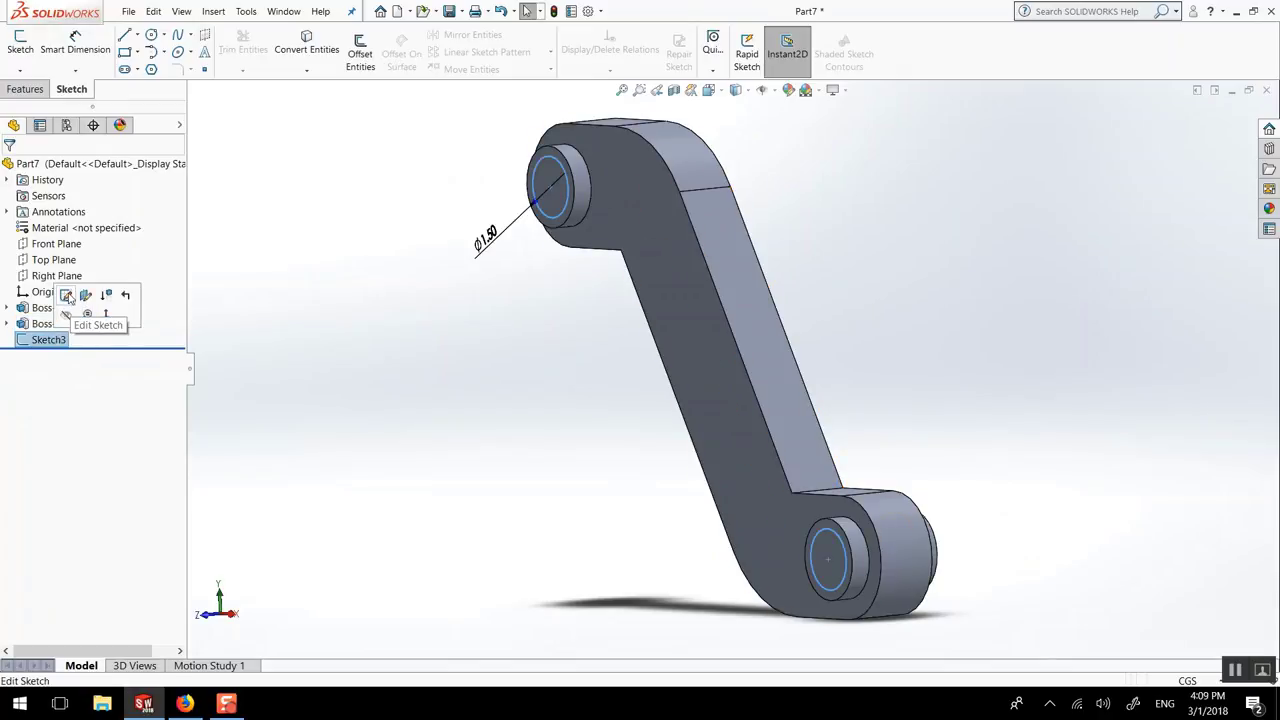
{"action": "left_click", "coordinate": [66, 295]}
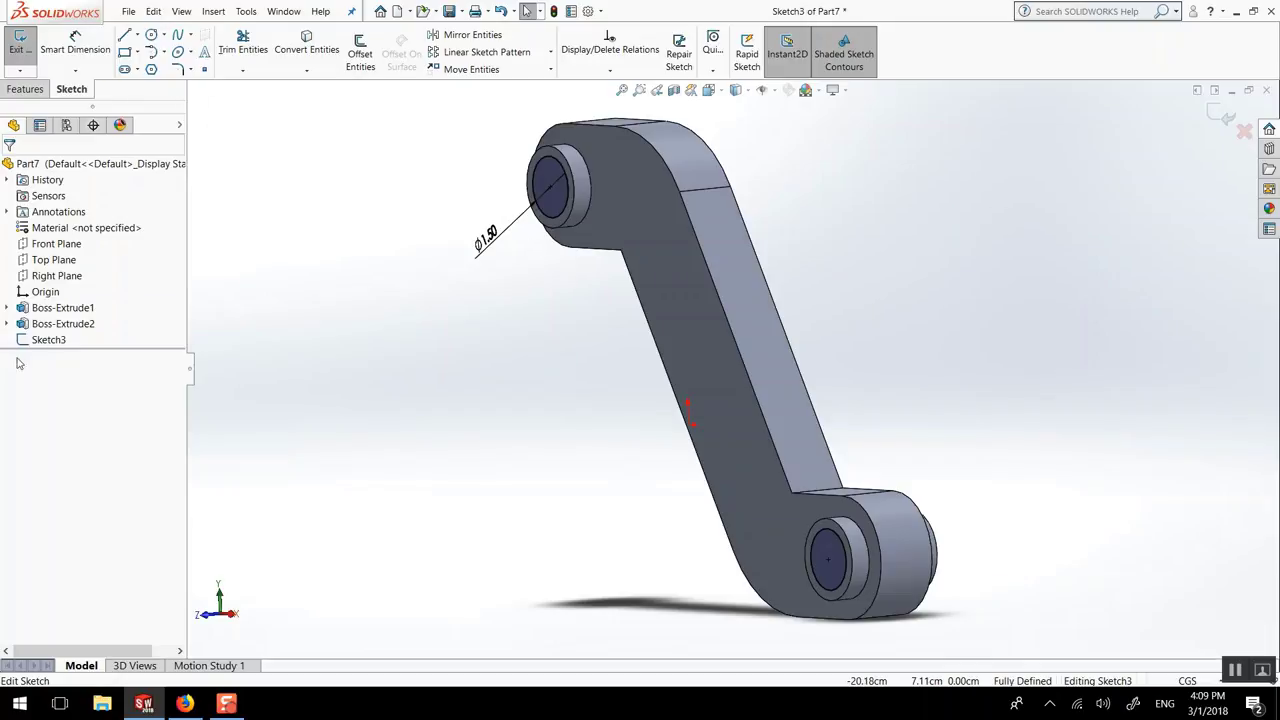
{"action": "left_click", "coordinate": [24, 89]}
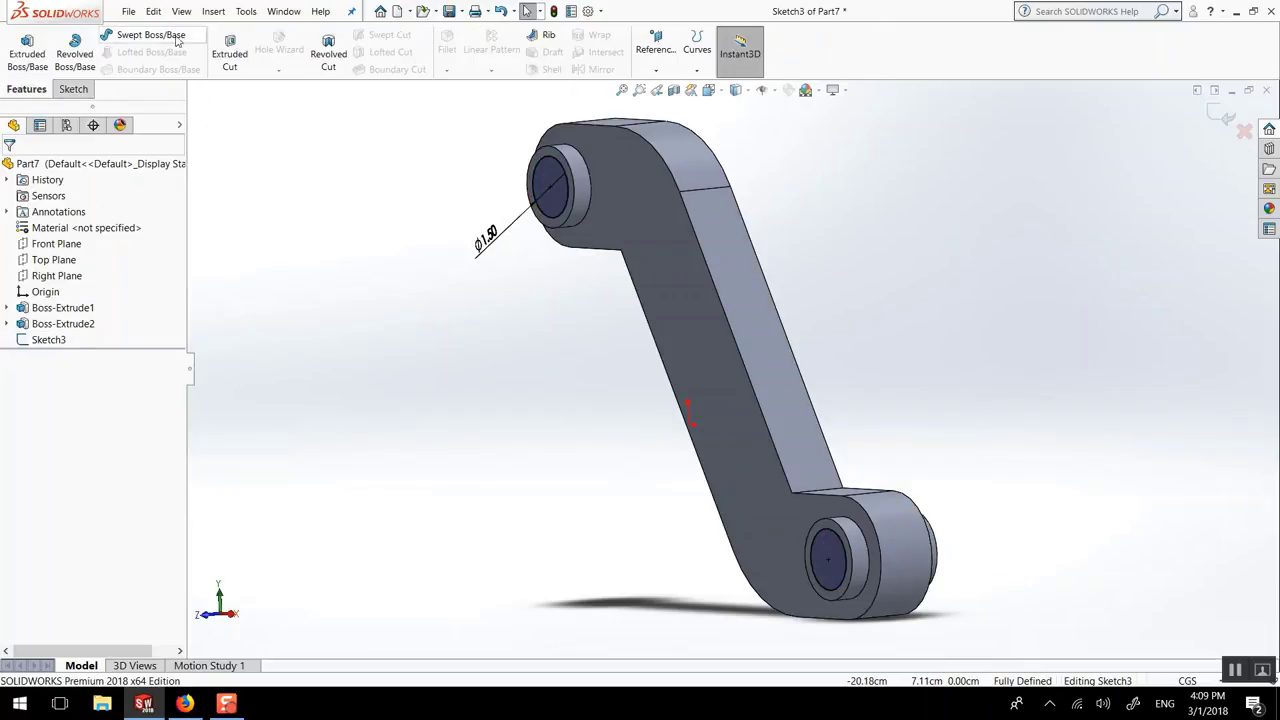
{"action": "left_click", "coordinate": [228, 50]}
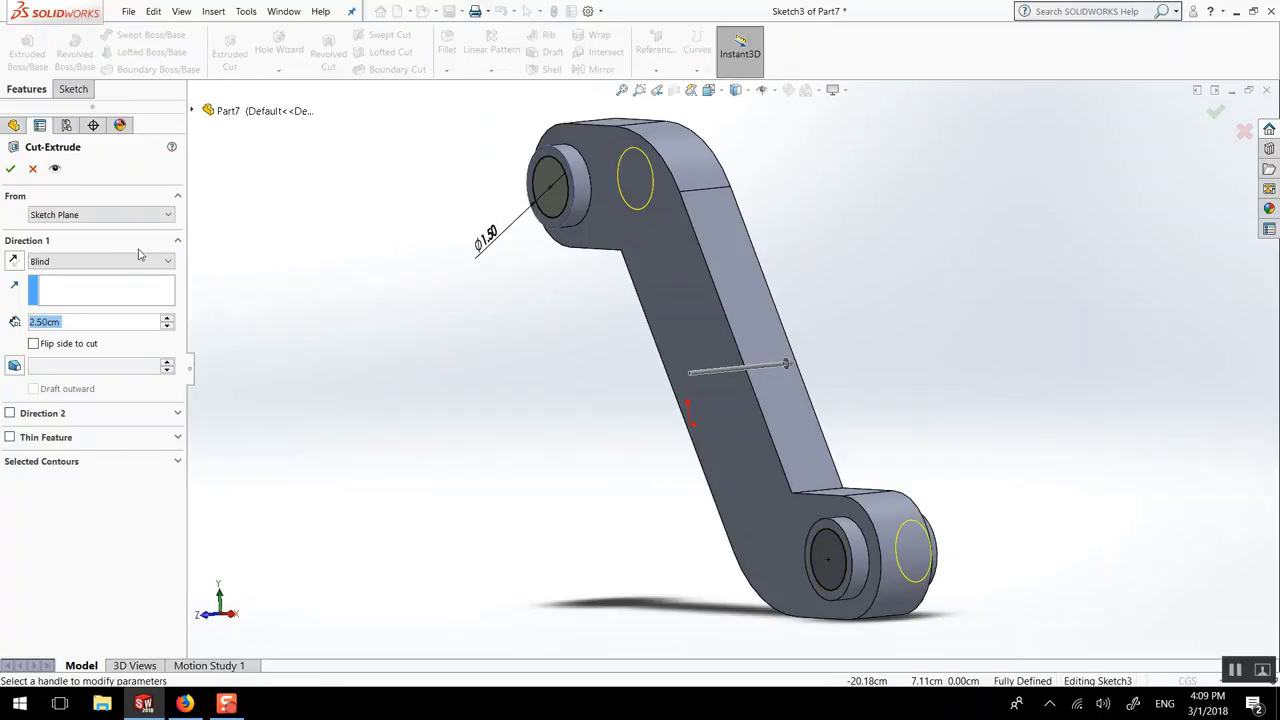
{"action": "left_click", "coordinate": [97, 261]}
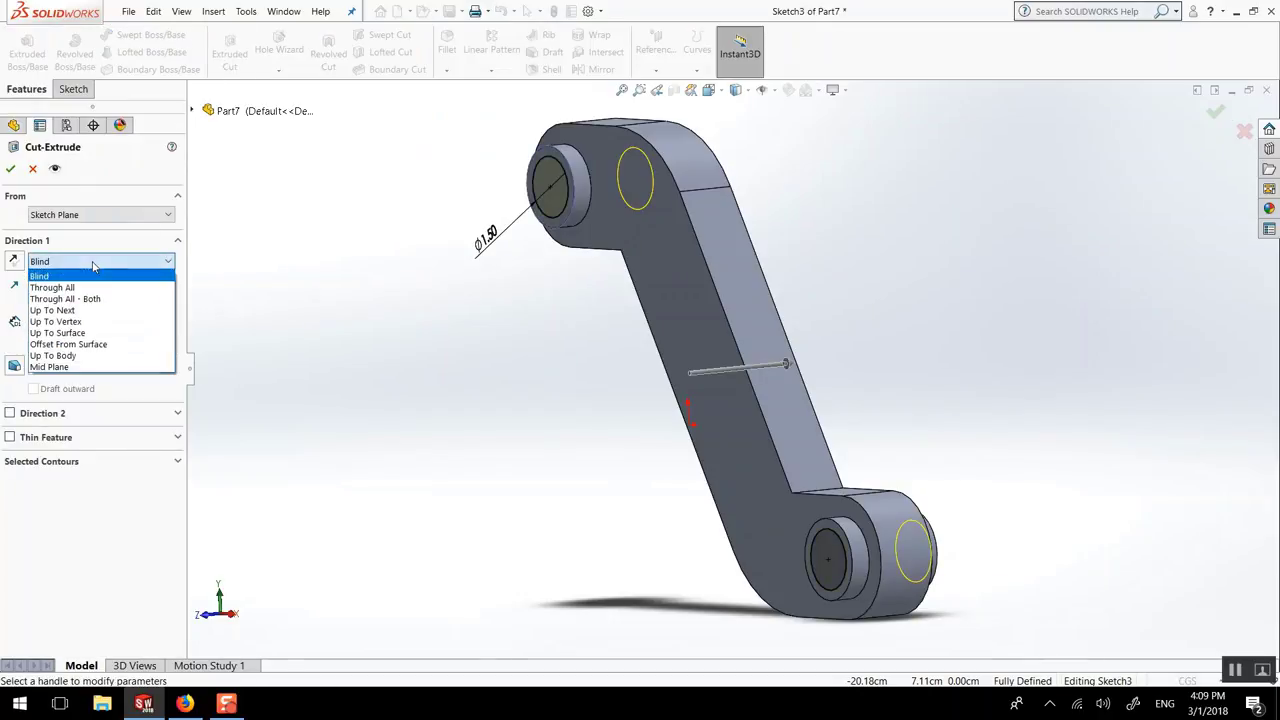
{"action": "left_click", "coordinate": [60, 283]}
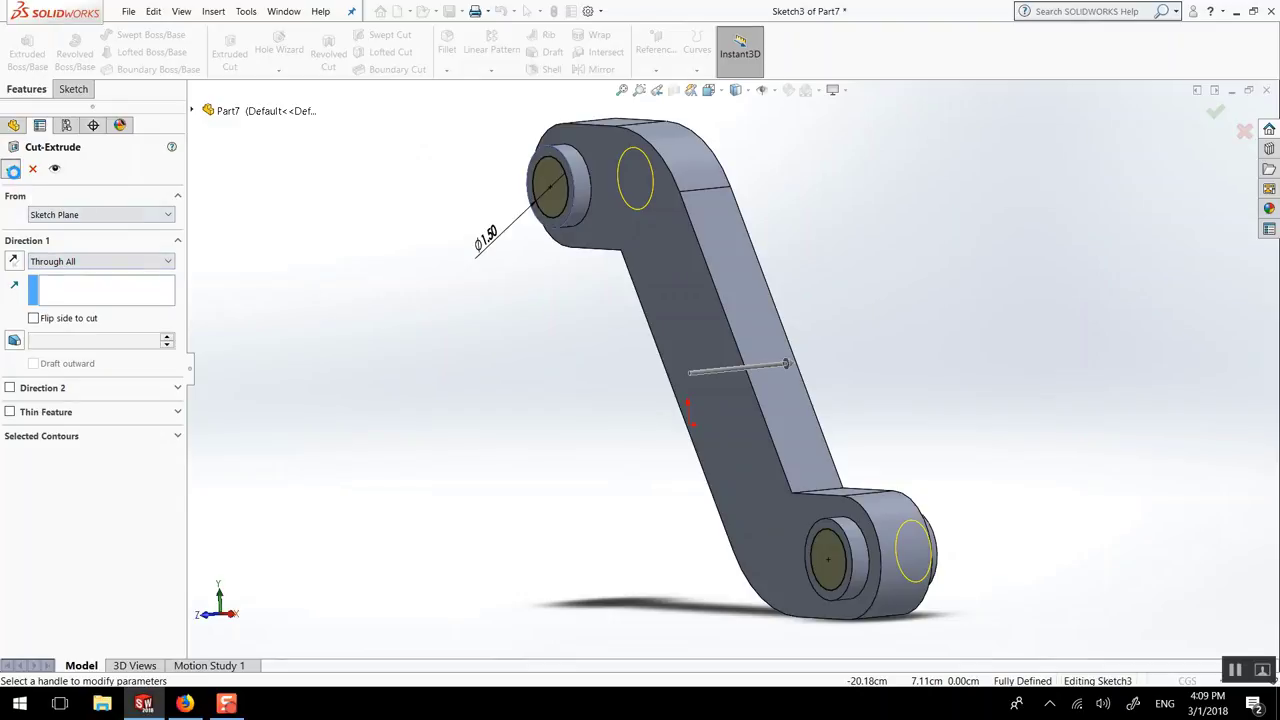
{"action": "key", "text": "Return"}
{"action": "middle_click_drag", "start_coordinate": [531, 441], "coordinate": [637, 432]}
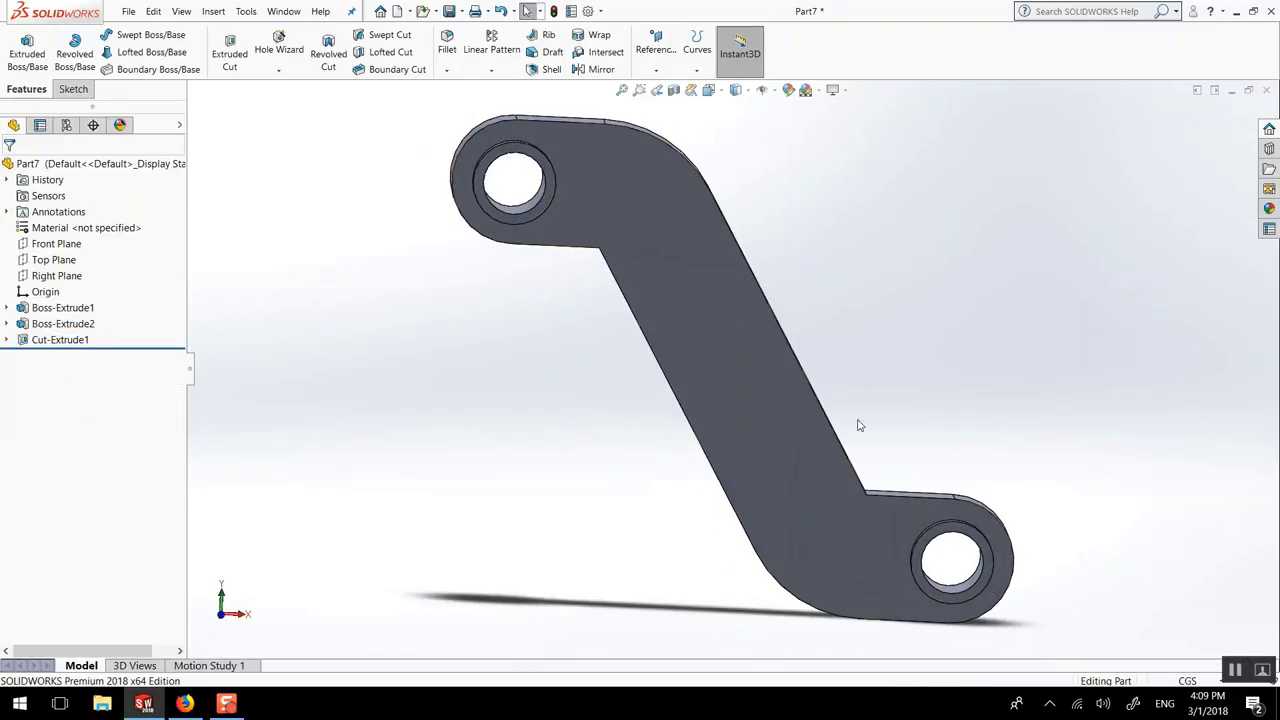
Step: Start a 0.2 cm fillet, replacing the mistaken edge pick with the link's front face
{"action": "middle_click_drag", "start_coordinate": [611, 200], "coordinate": [588, 260]}
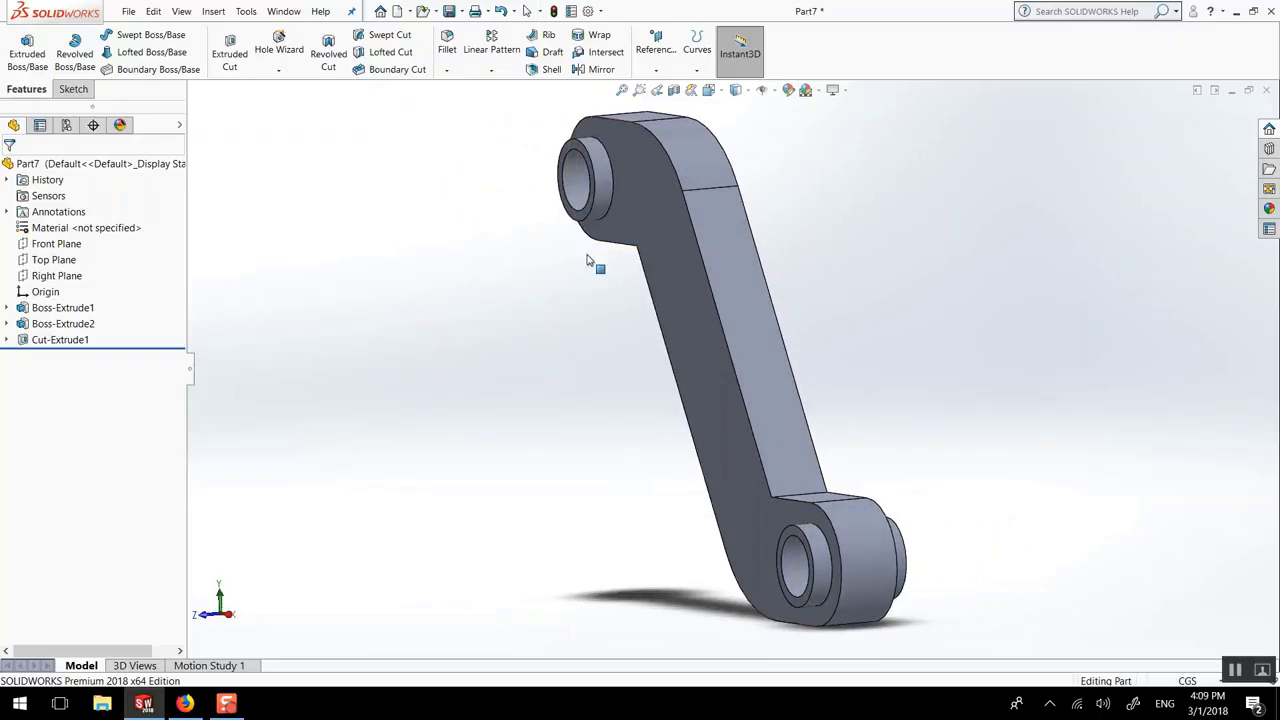
{"action": "left_click", "coordinate": [445, 45]}
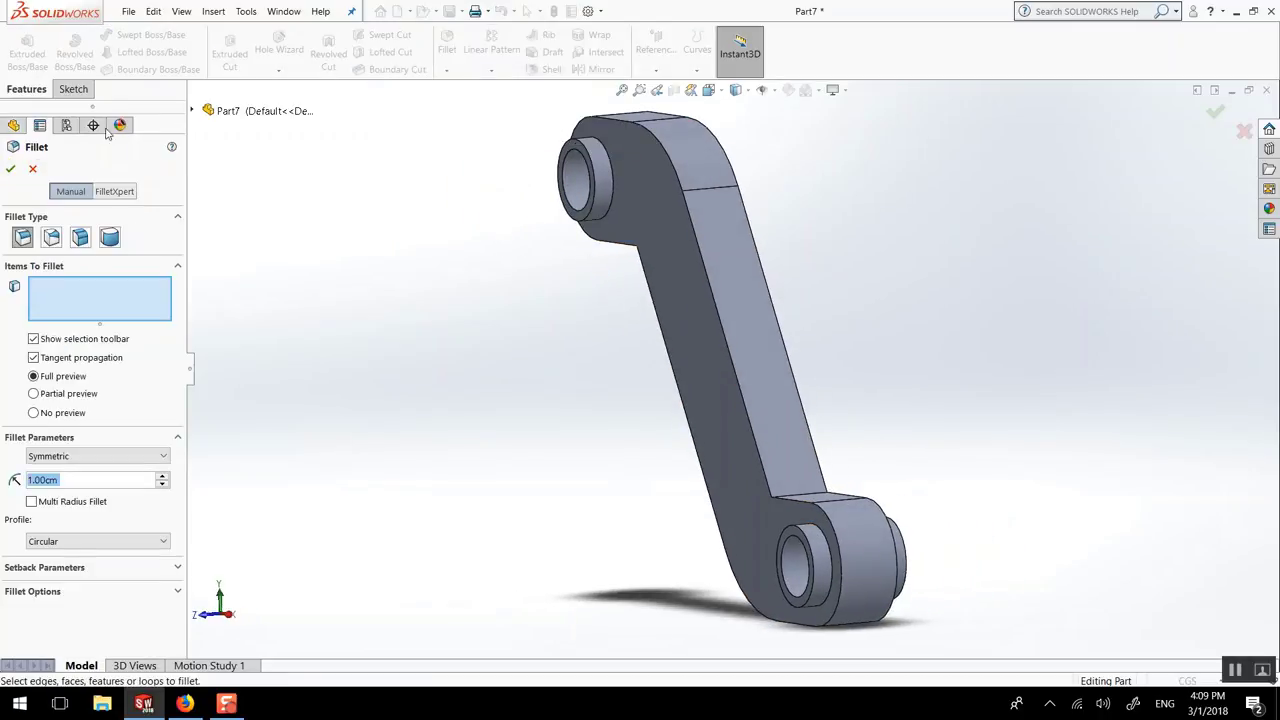
{"action": "left_click", "coordinate": [681, 187]}
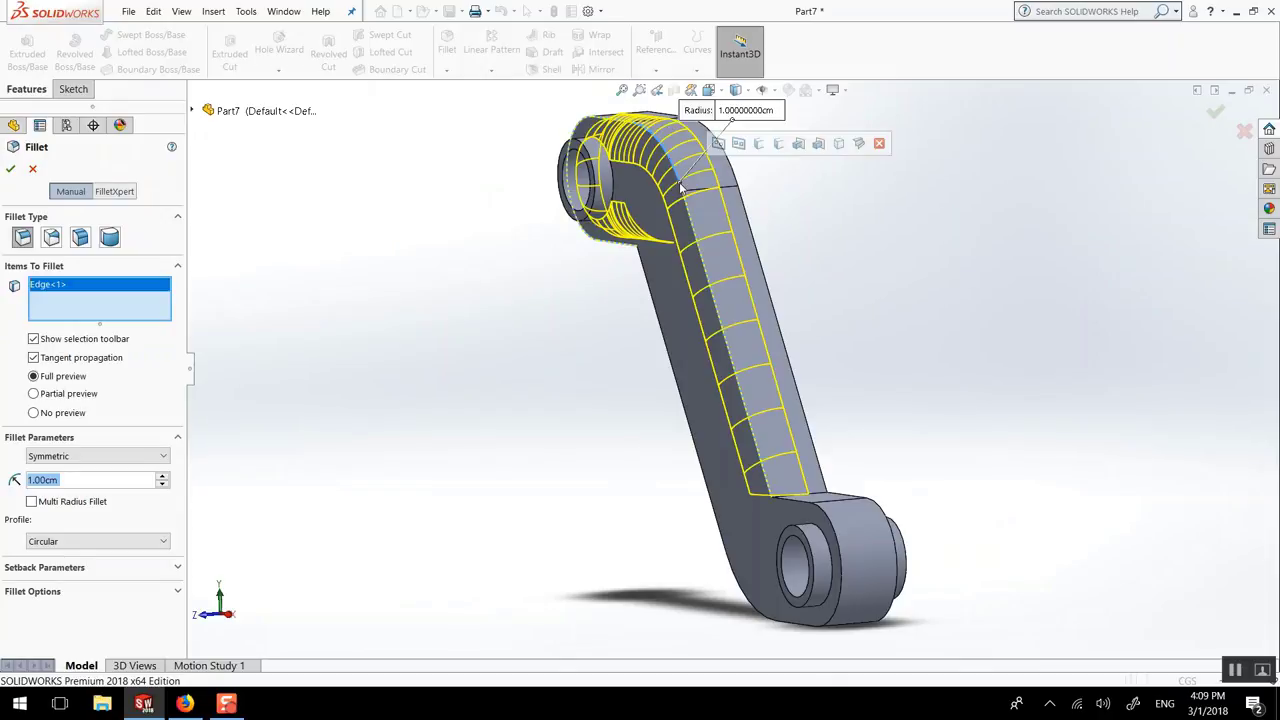
{"action": "right_click", "coordinate": [59, 313]}
{"action": "left_click", "coordinate": [120, 307]}
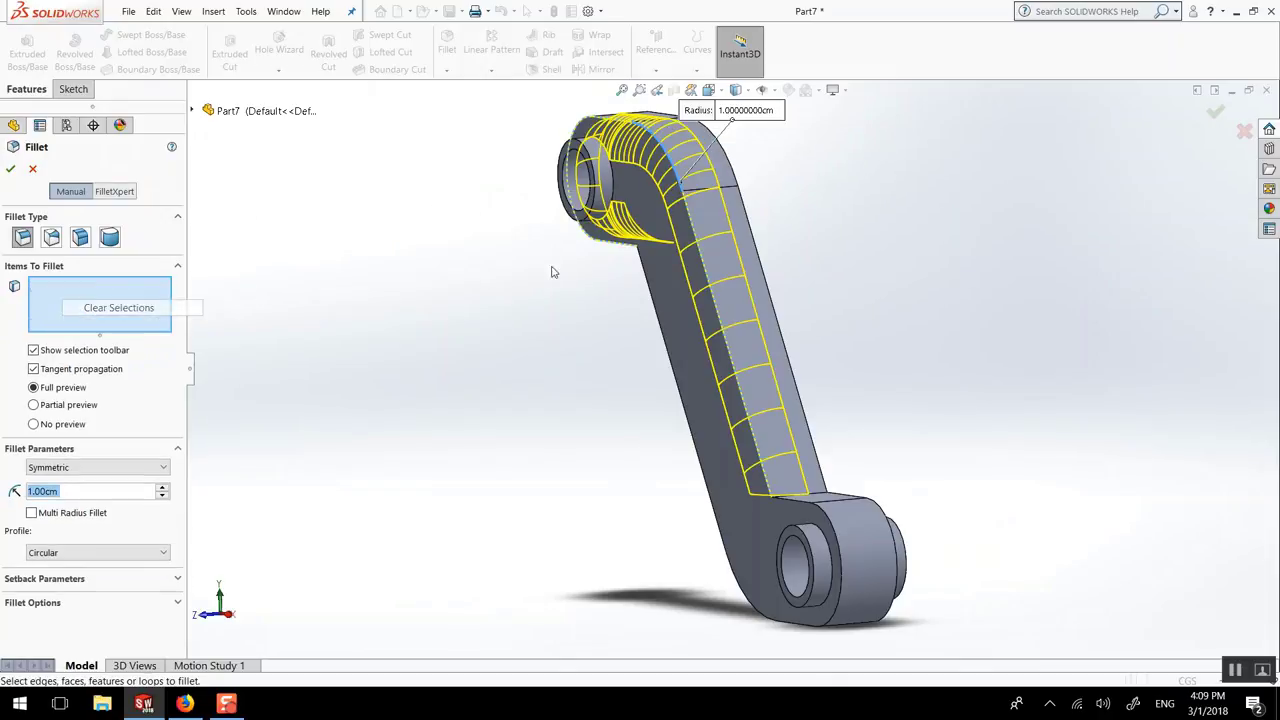
{"action": "left_click", "coordinate": [670, 214]}
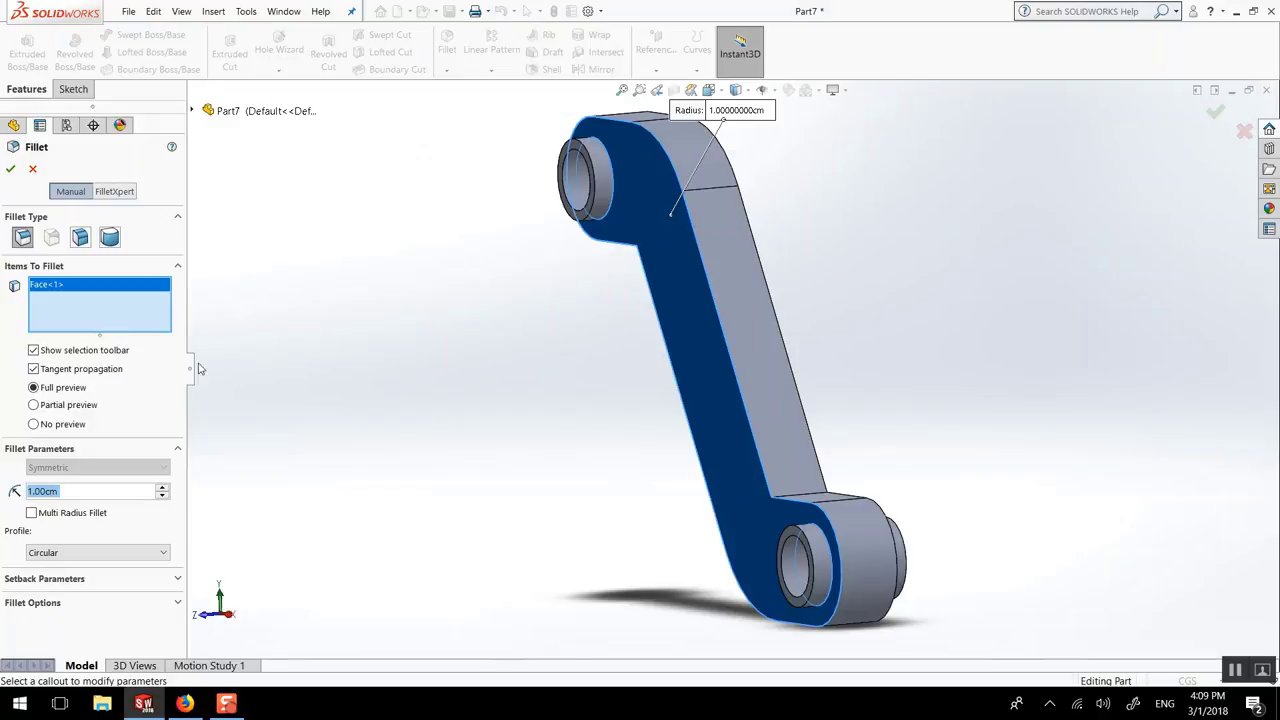
{"action": "type", "text": "0.2"}
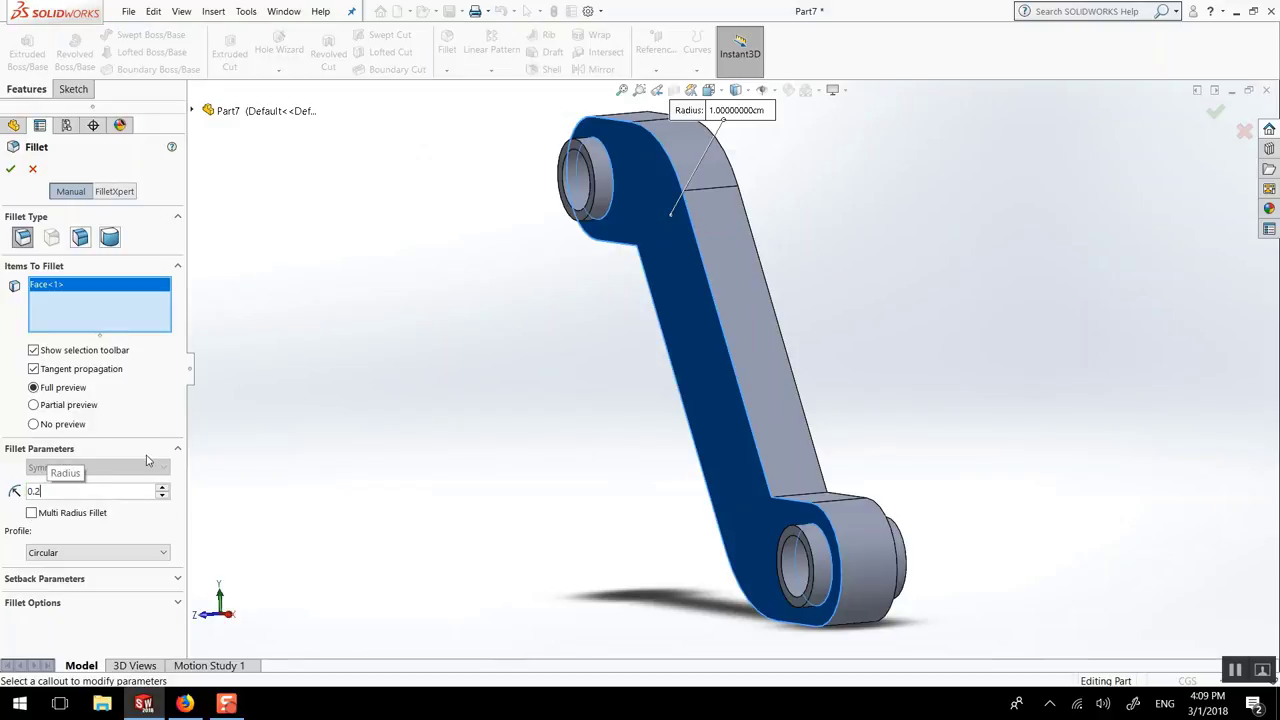
{"action": "key", "text": "Return"}
Step: Drop the front face and add the upper, long side and top outline edges instead
{"action": "middle_click_drag", "start_coordinate": [616, 446], "coordinate": [775, 468]}
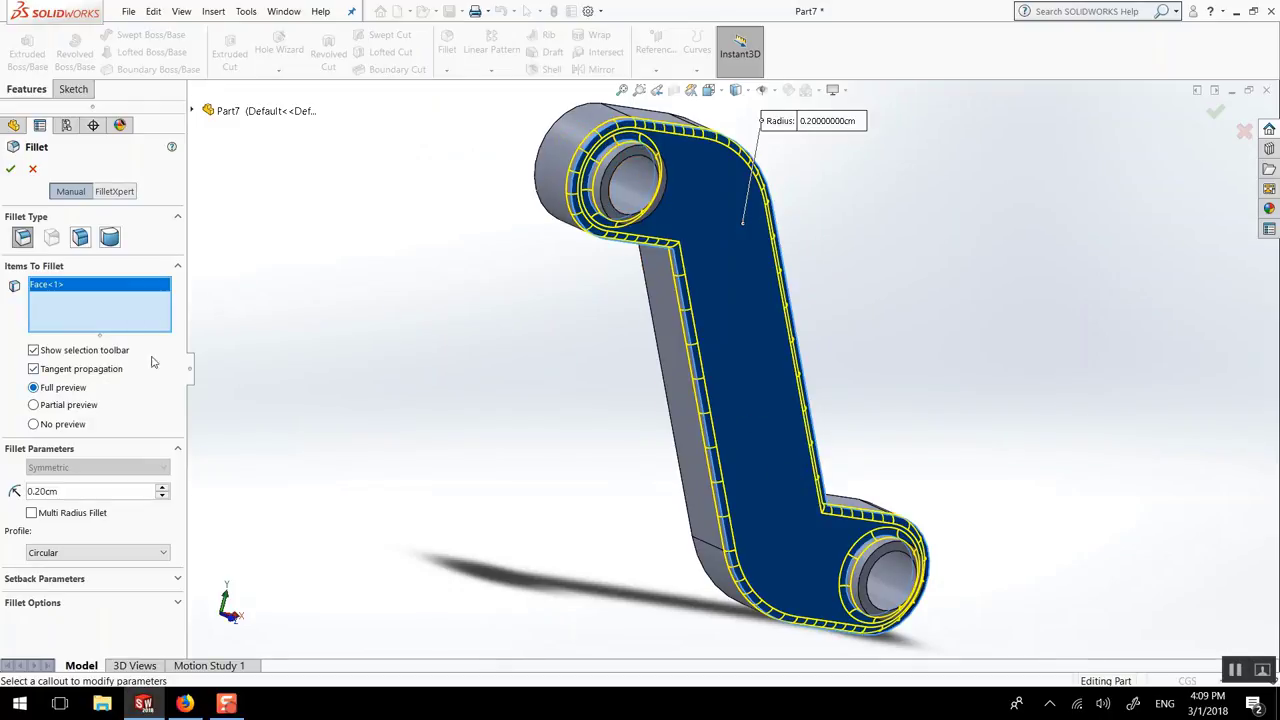
{"action": "right_click", "coordinate": [70, 292]}
{"action": "left_click", "coordinate": [115, 298]}
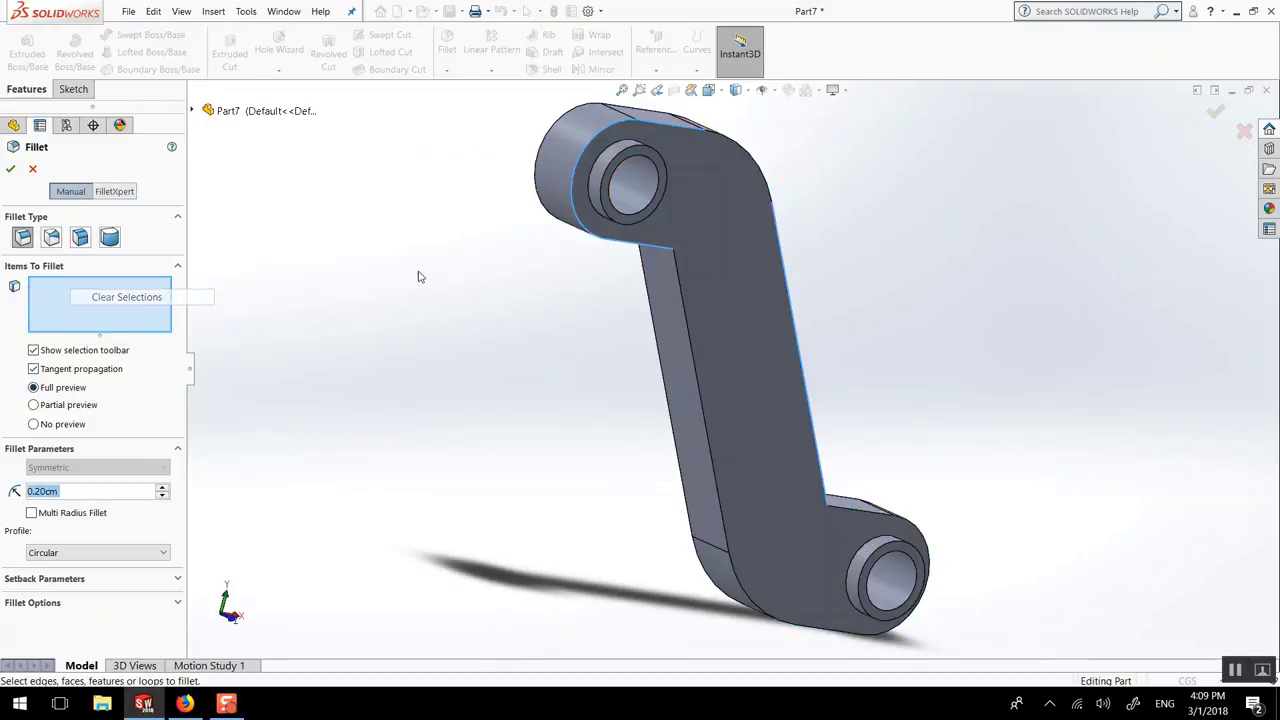
{"action": "left_click", "coordinate": [644, 120]}
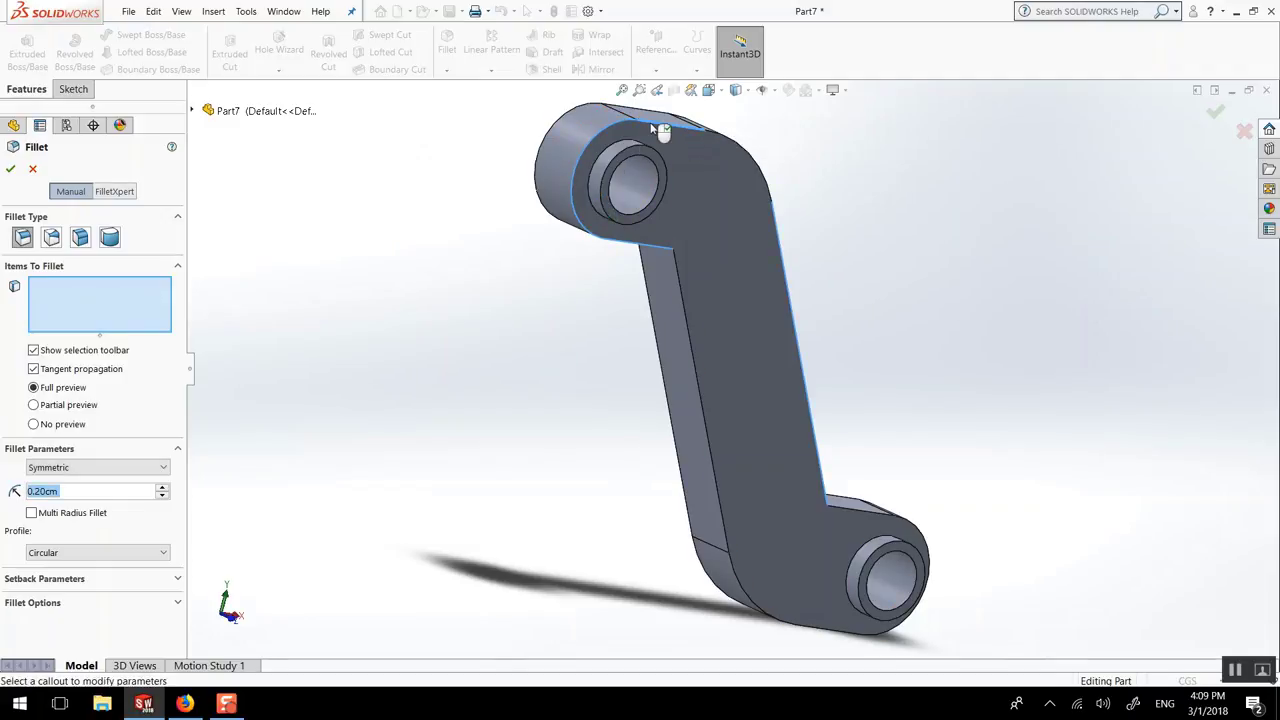
{"action": "left_click", "coordinate": [682, 293]}
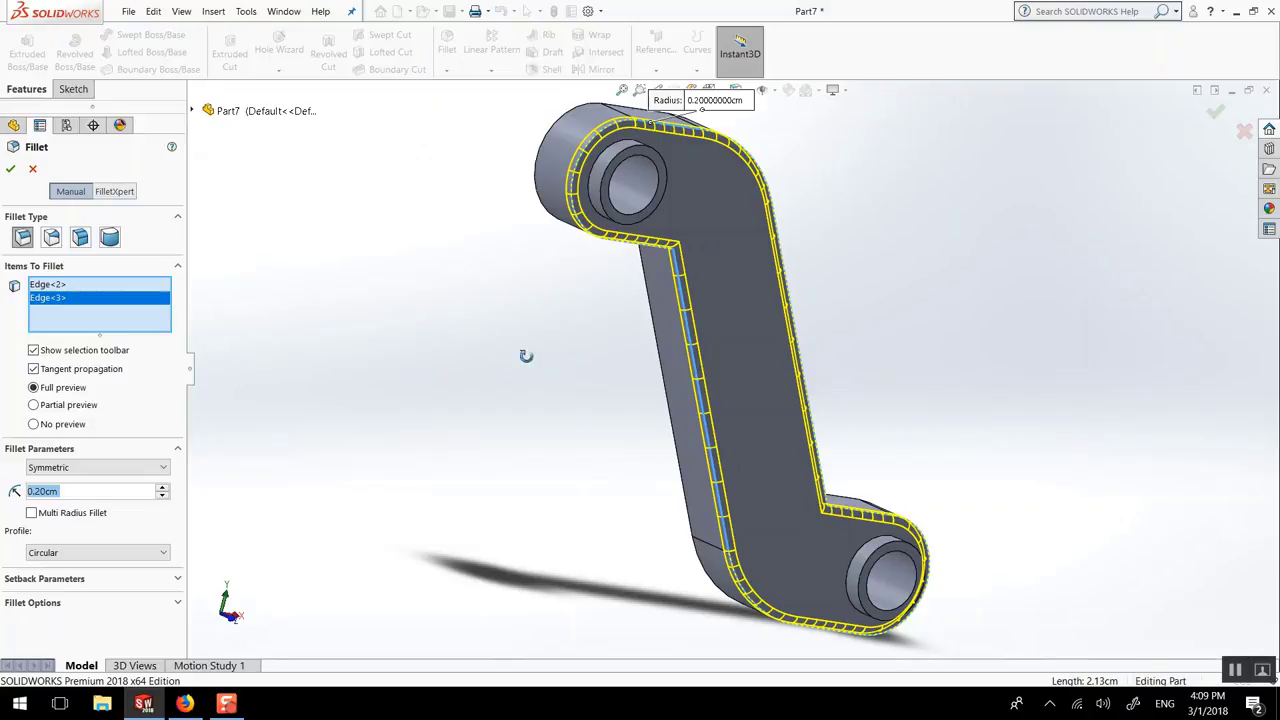
{"action": "middle_click_drag", "start_coordinate": [526, 357], "coordinate": [706, 417]}
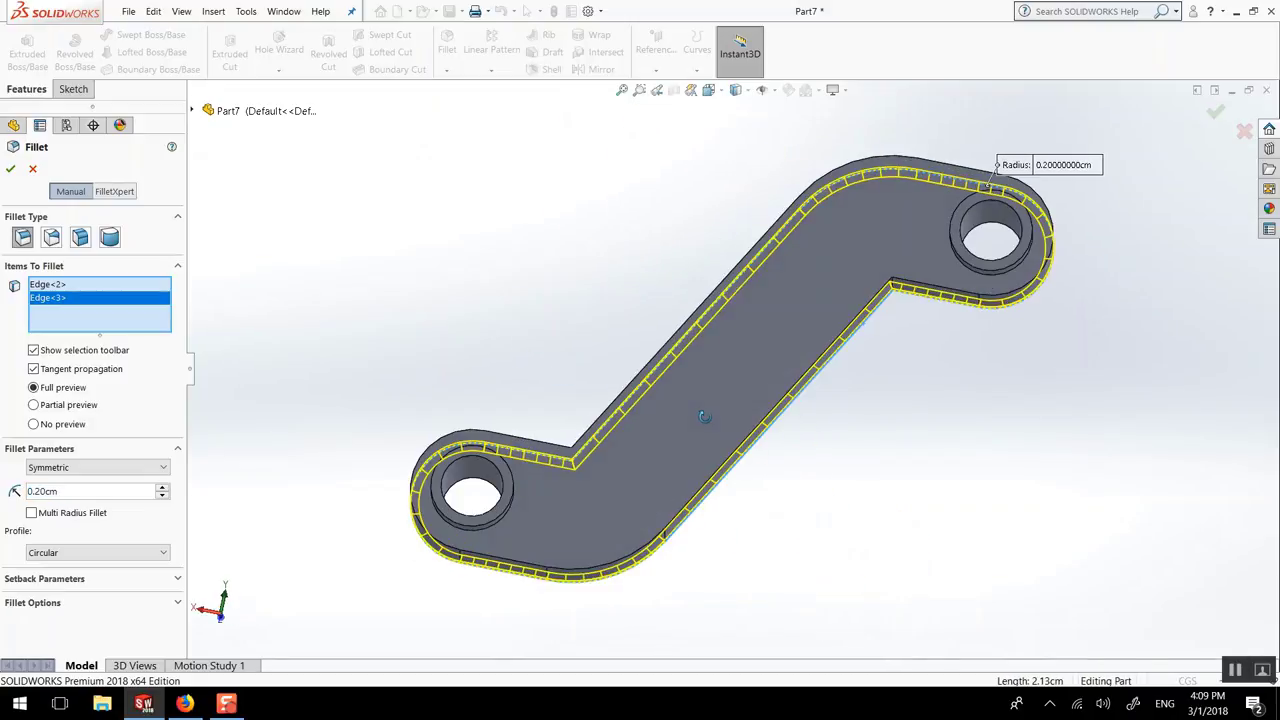
{"action": "left_click", "coordinate": [941, 163]}
Step: Add the lower outline edge, accept Fillet1, then undo it
{"action": "middle_click_drag", "start_coordinate": [818, 317], "coordinate": [584, 504]}
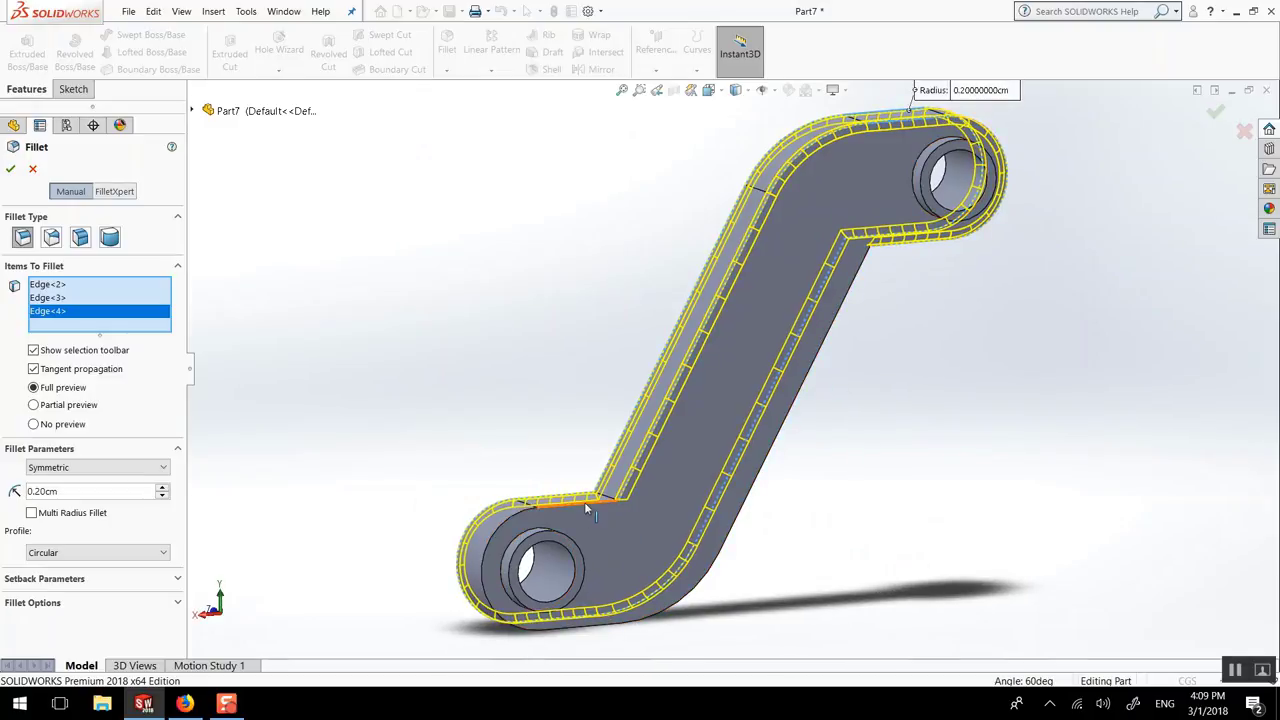
{"action": "left_click", "coordinate": [587, 510]}
{"action": "middle_click_drag", "start_coordinate": [451, 388], "coordinate": [540, 415]}
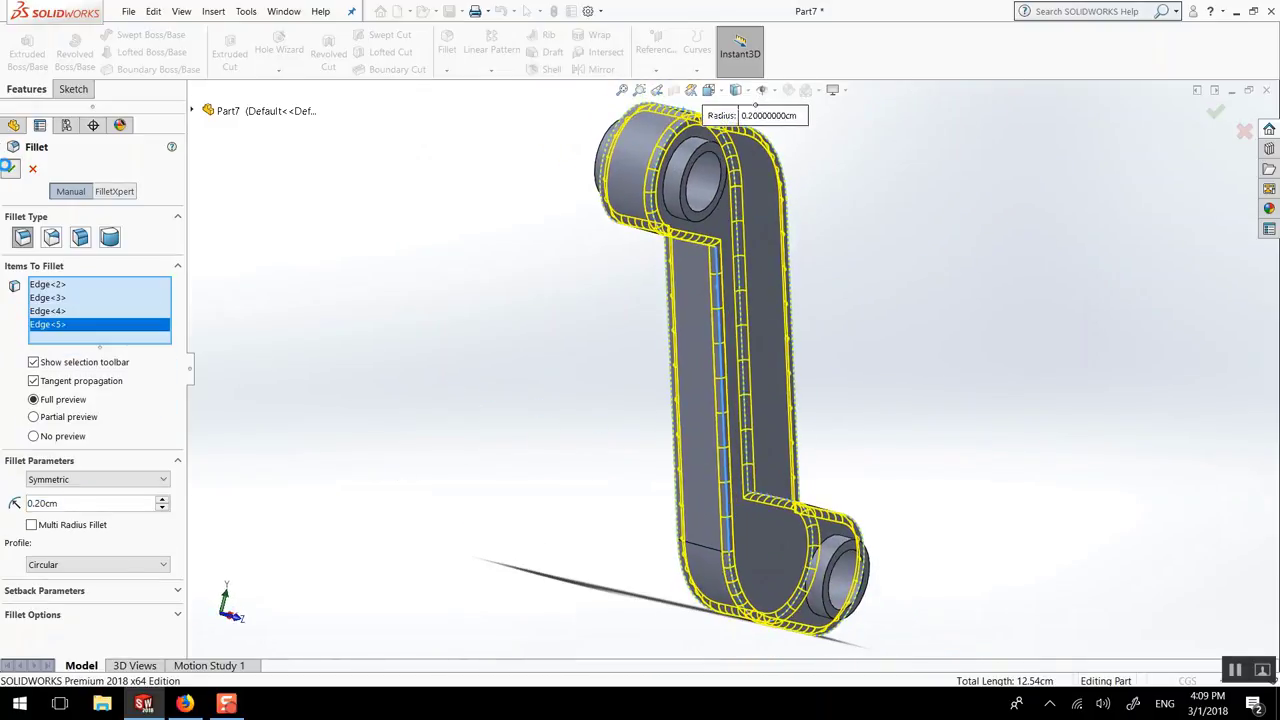
{"action": "left_click", "coordinate": [10, 168]}
{"action": "middle_click_drag", "start_coordinate": [386, 263], "coordinate": [356, 258]}
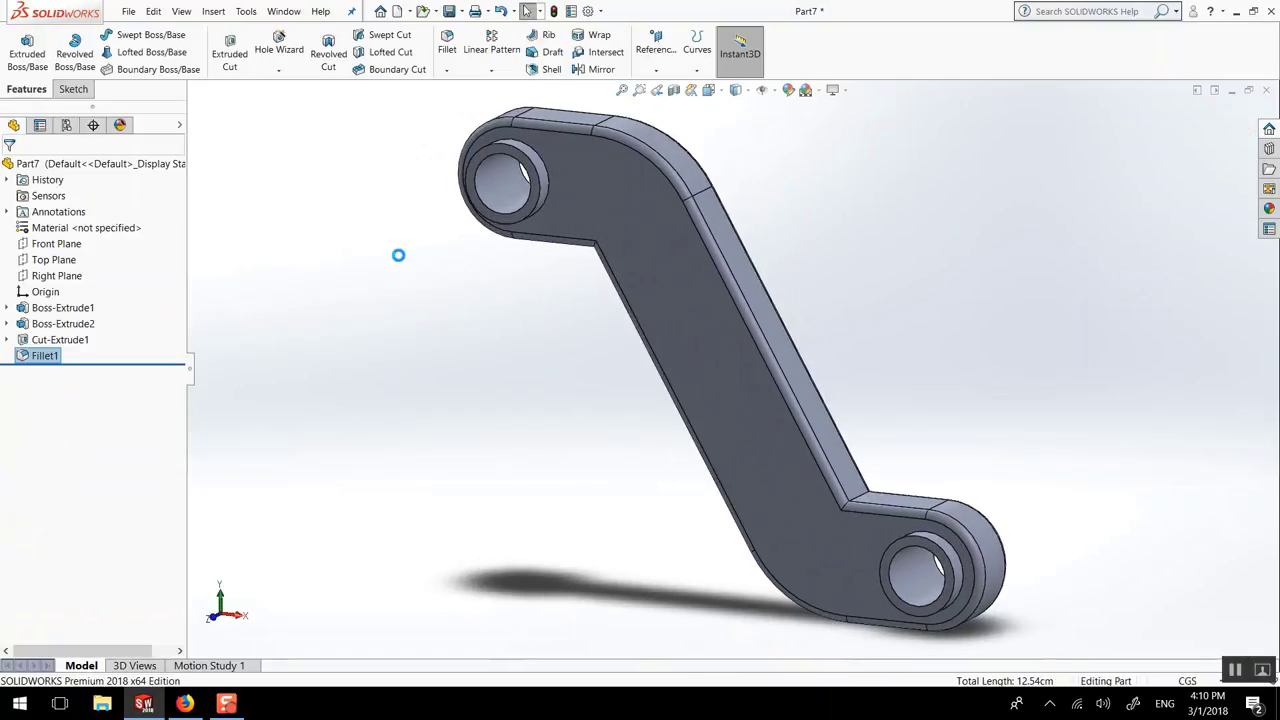
{"action": "key", "text": "ctrl+z"}
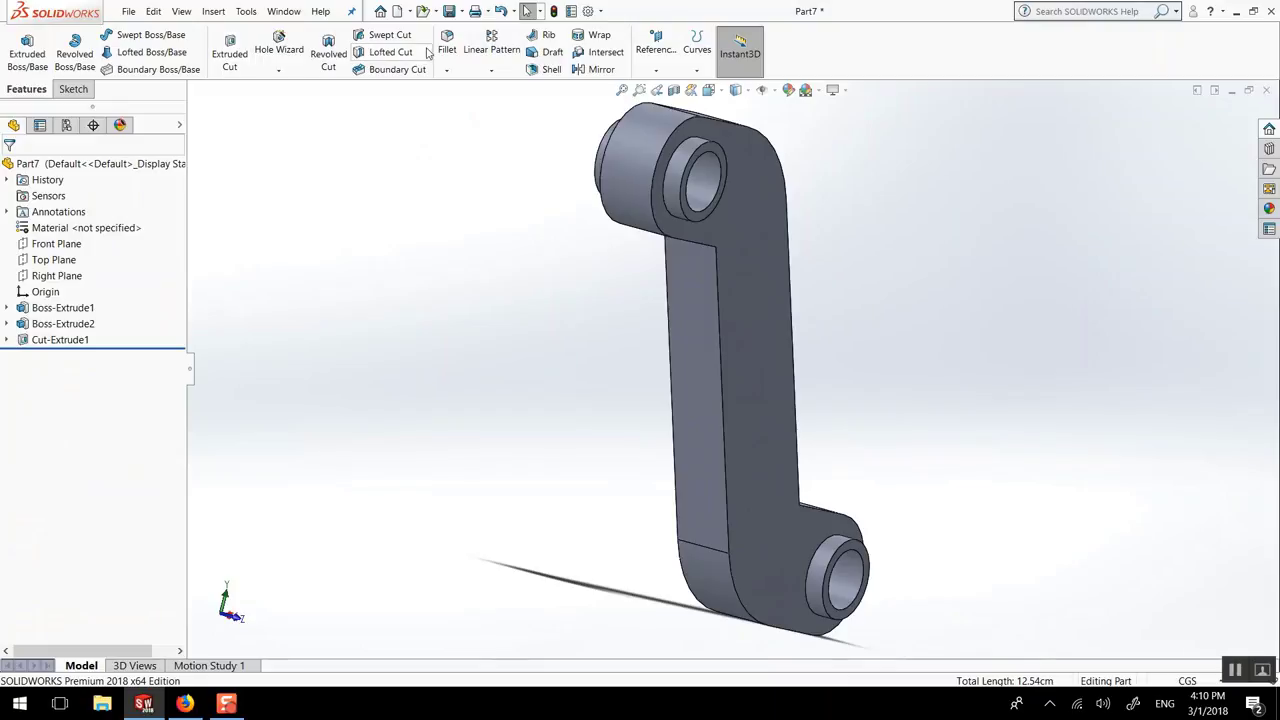
Step: Chamfer four outline edges of the link at 0.20 cm × 45°
{"action": "left_click", "coordinate": [447, 76]}
{"action": "left_click", "coordinate": [462, 103]}
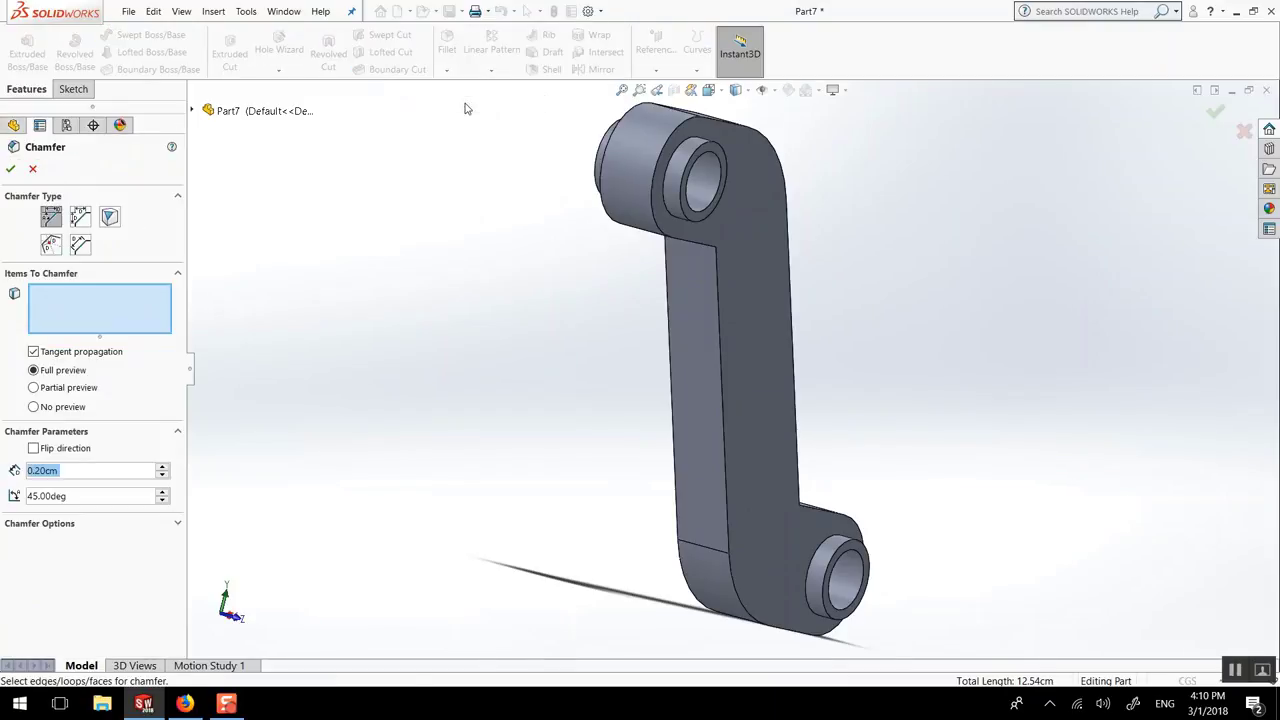
{"action": "left_click", "coordinate": [719, 284]}
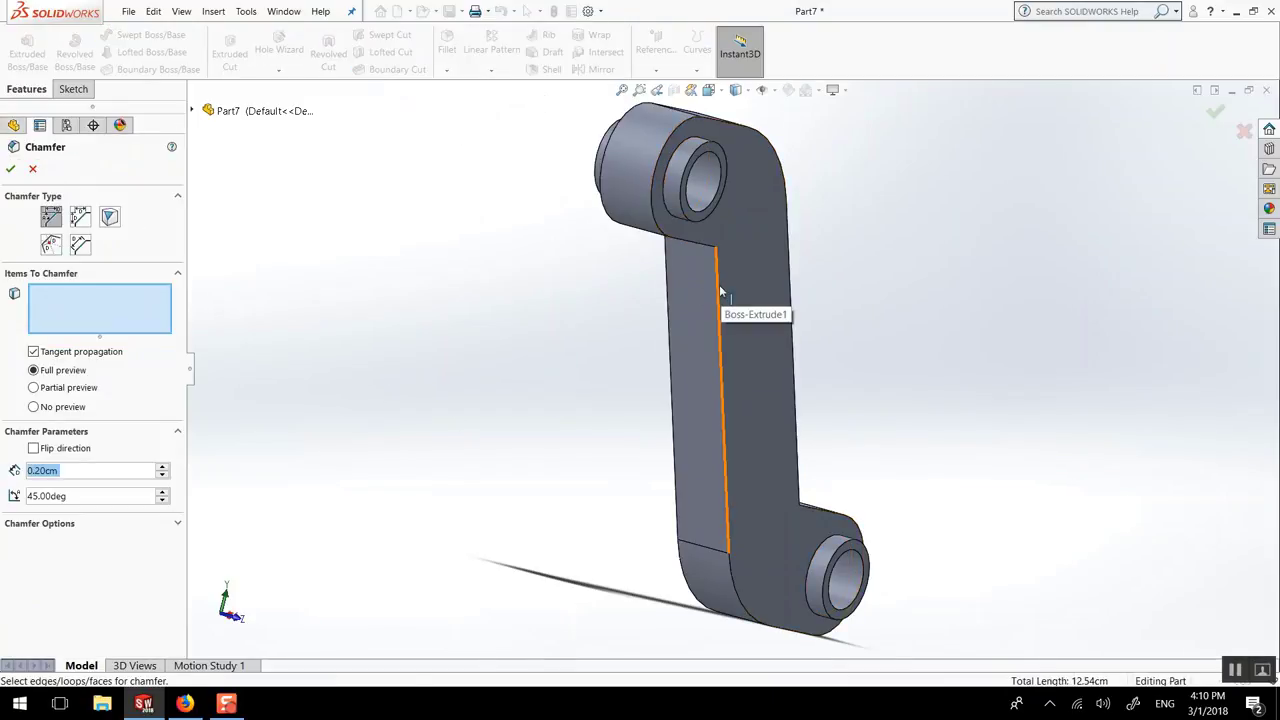
{"action": "left_click", "coordinate": [653, 215]}
{"action": "middle_click_drag", "start_coordinate": [657, 247], "coordinate": [413, 267]}
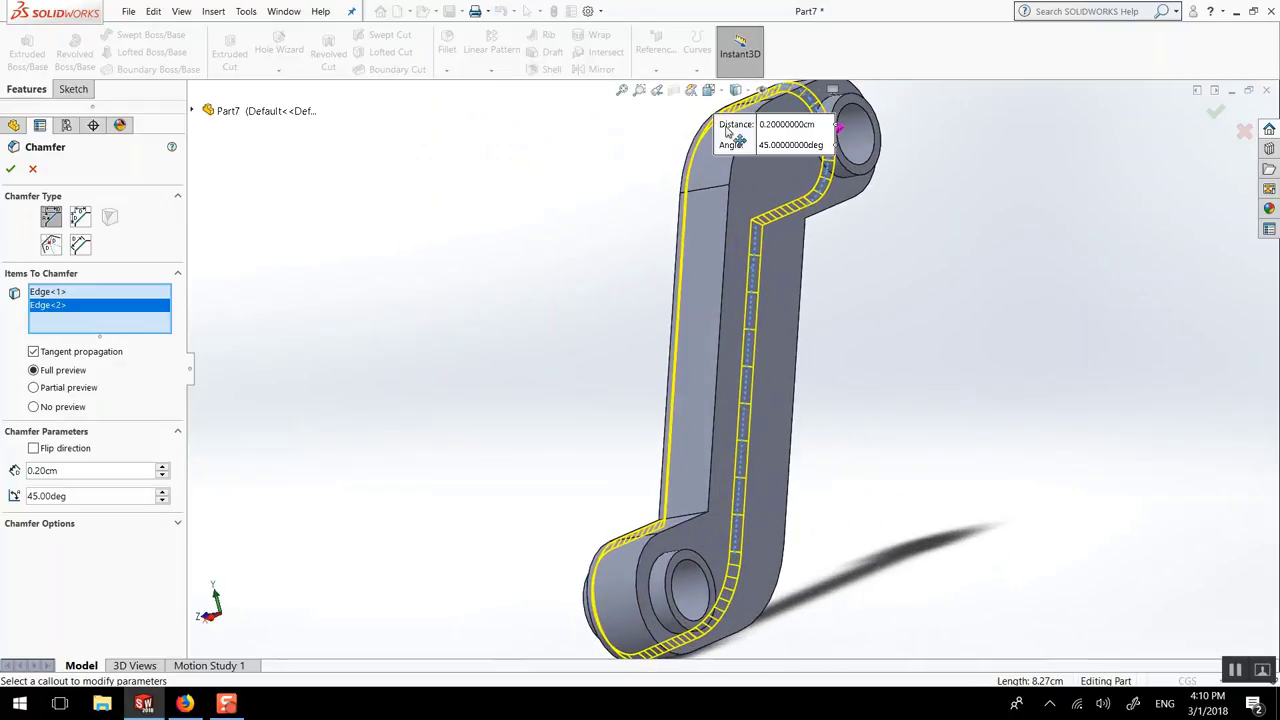
{"action": "left_click", "coordinate": [852, 205]}
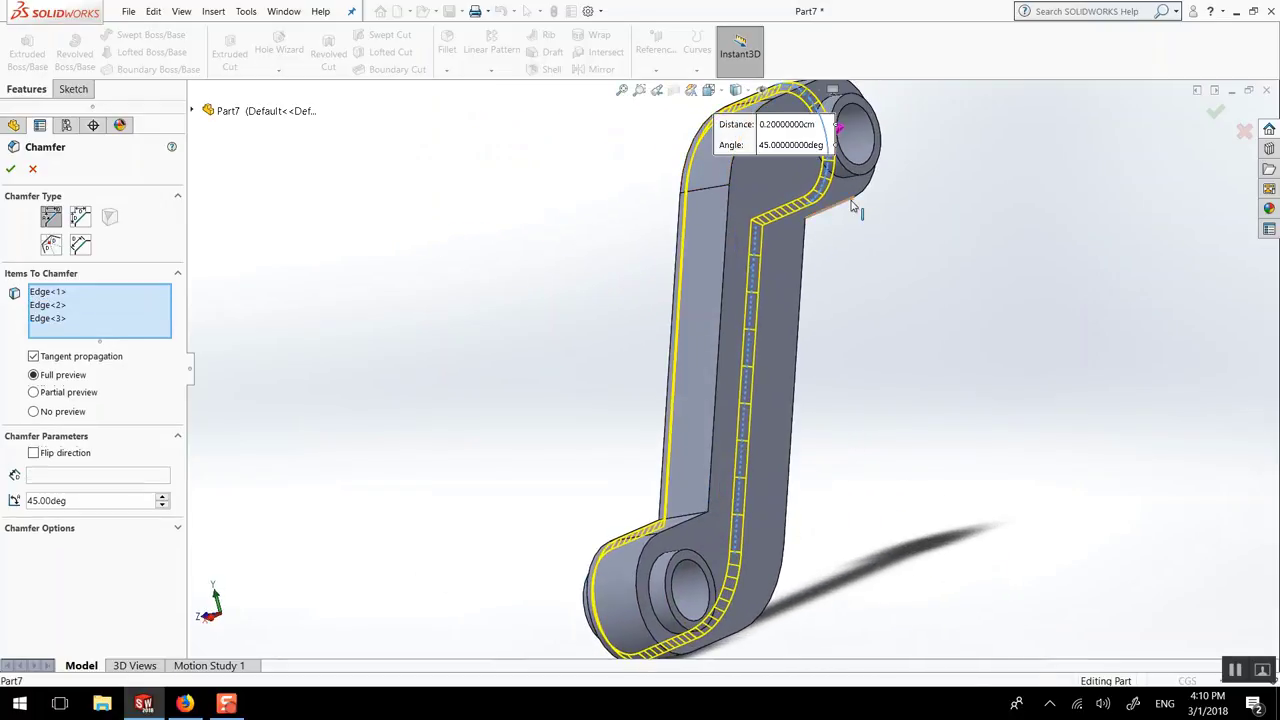
{"action": "left_click", "coordinate": [804, 242]}
{"action": "middle_click_drag", "start_coordinate": [597, 275], "coordinate": [3, 197]}
{"action": "key", "text": "Return"}
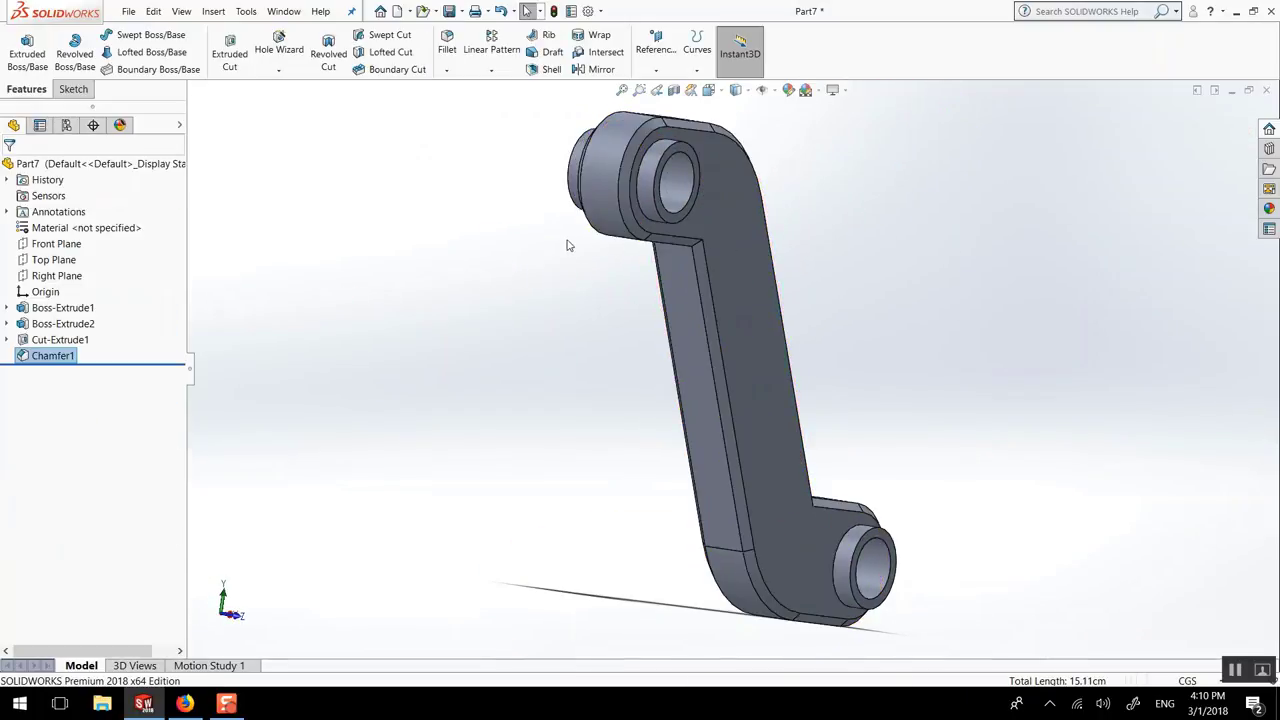
{"action": "middle_click_drag", "start_coordinate": [591, 274], "coordinate": [465, 290]}
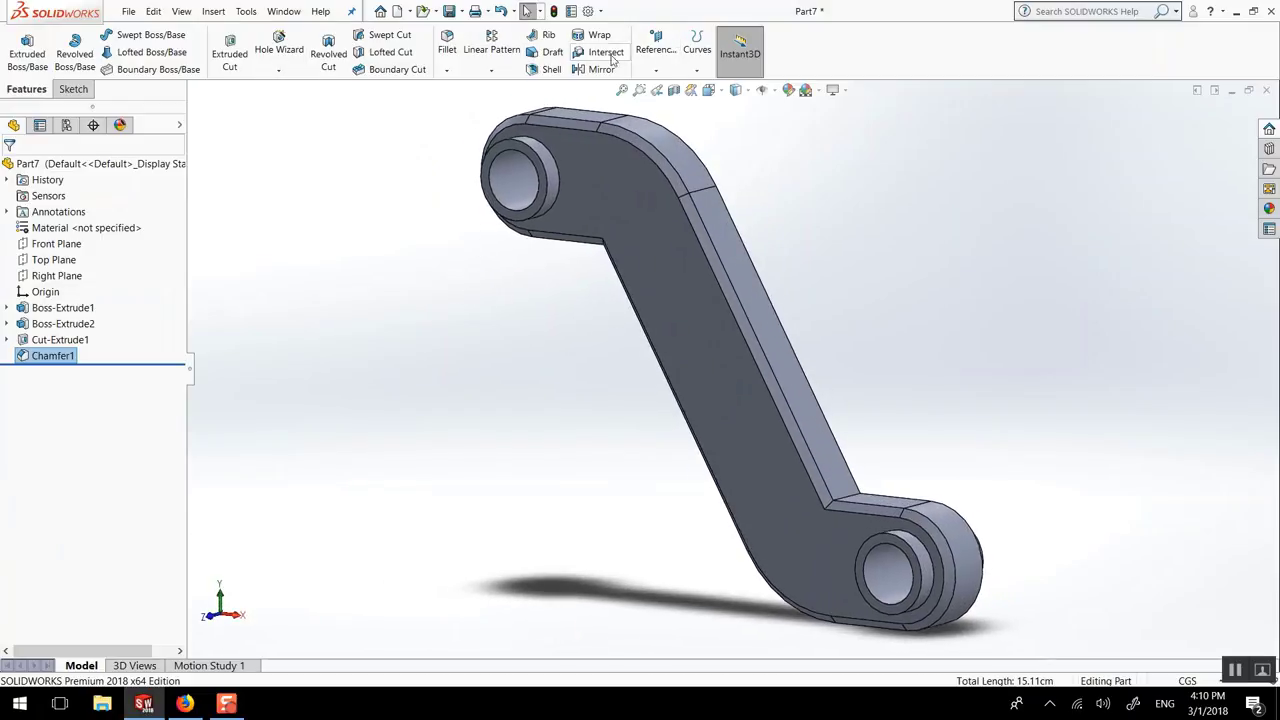
Step: Fillet the four circular hole edges on both bosses with a 0.1 cm radius
{"action": "left_click", "coordinate": [445, 48]}
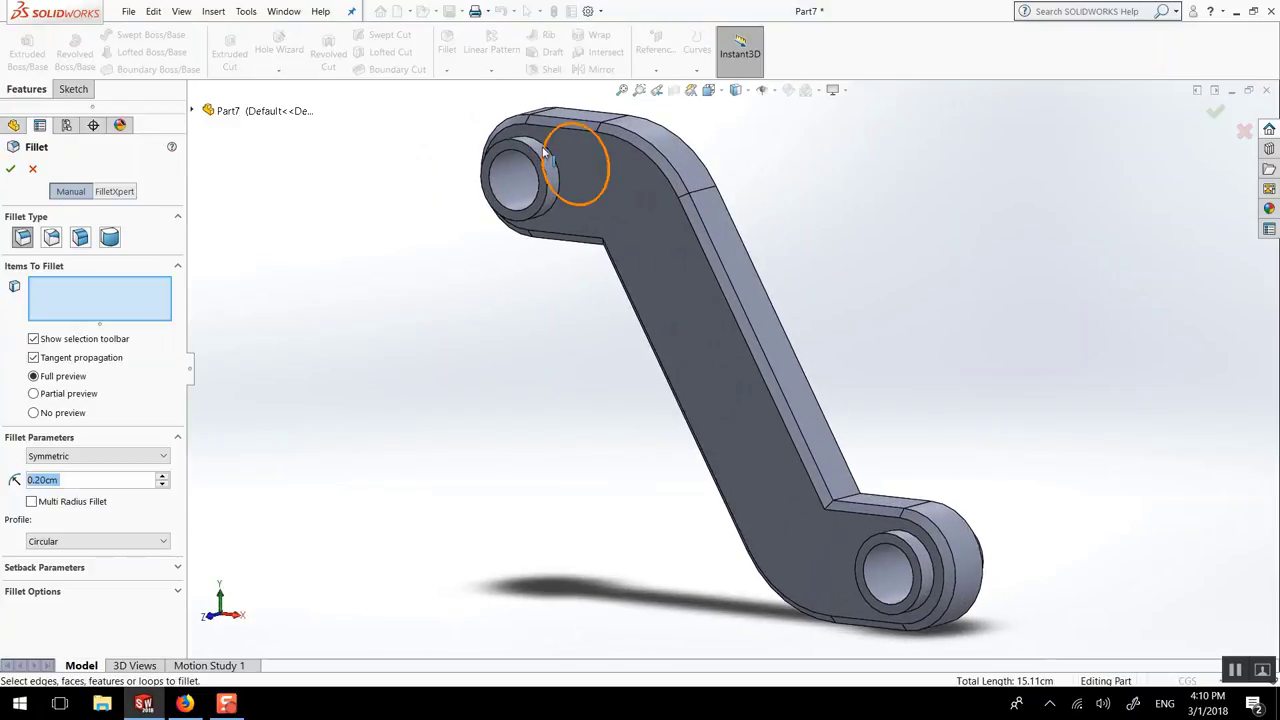
{"action": "left_click", "coordinate": [540, 145]}
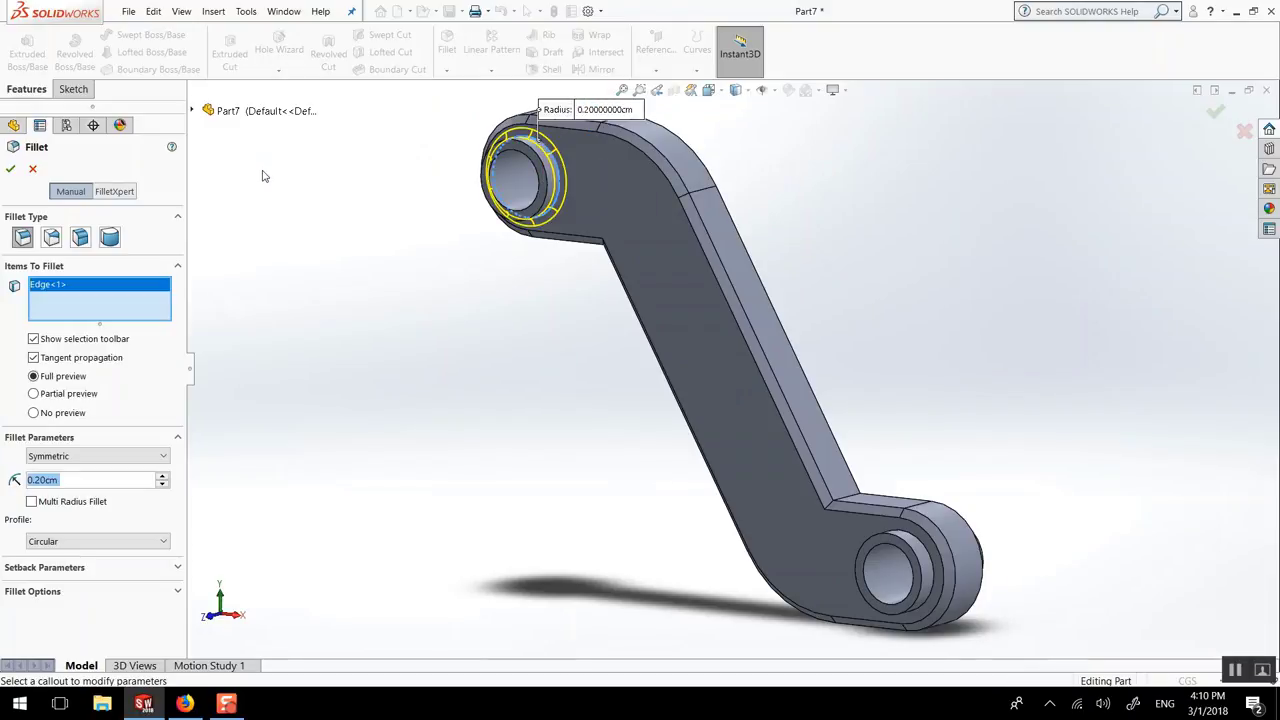
{"action": "type", "text": "0.1"}
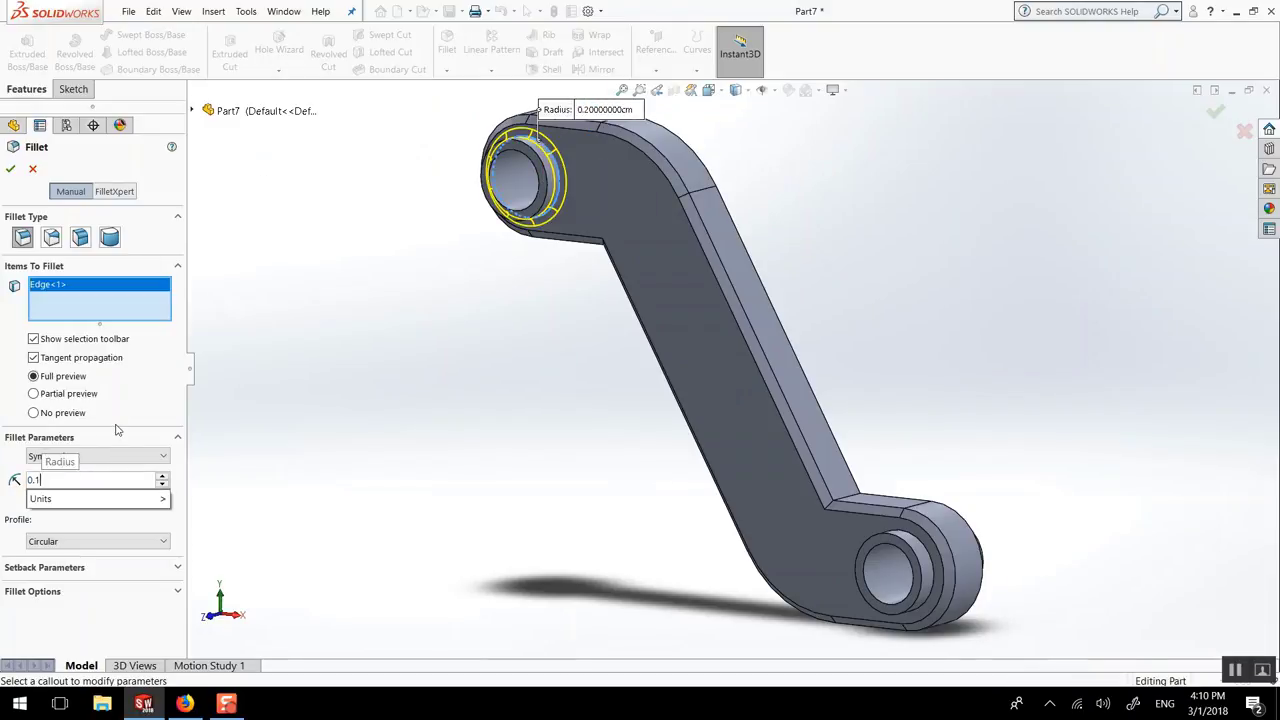
{"action": "key", "text": "Return"}
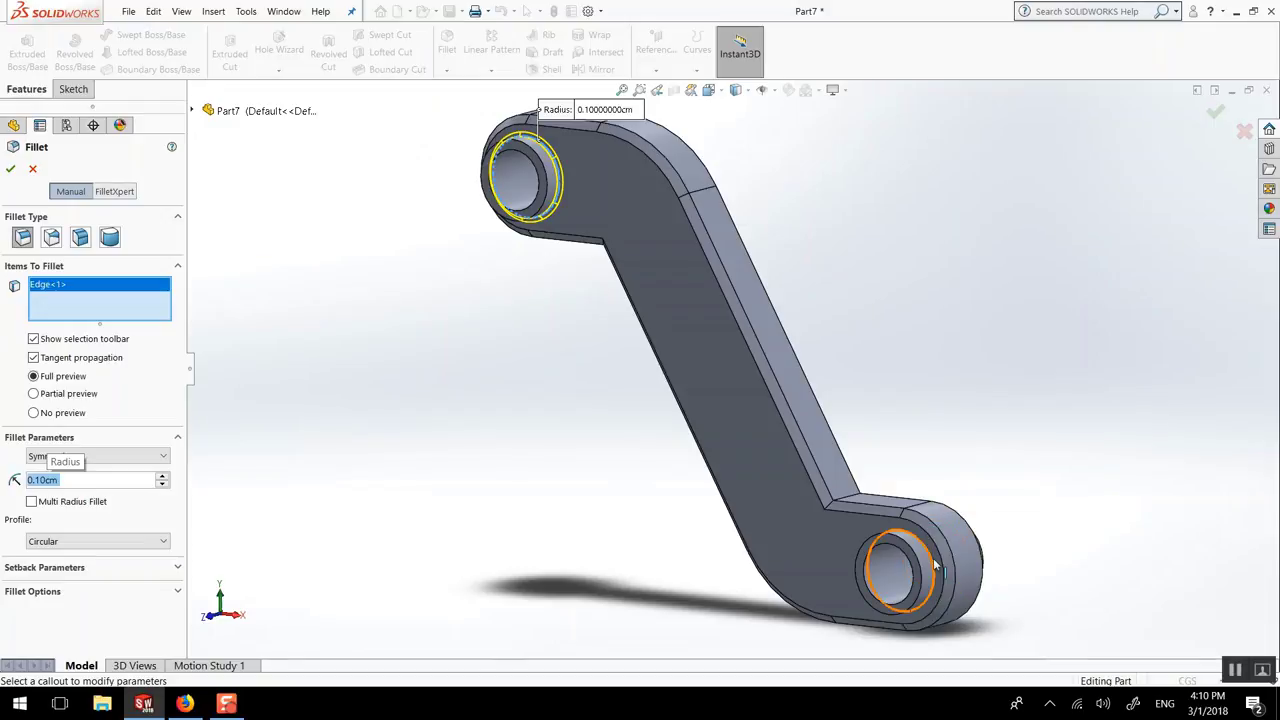
{"action": "left_click", "coordinate": [942, 567]}
{"action": "middle_click_drag", "start_coordinate": [942, 567], "coordinate": [592, 528]}
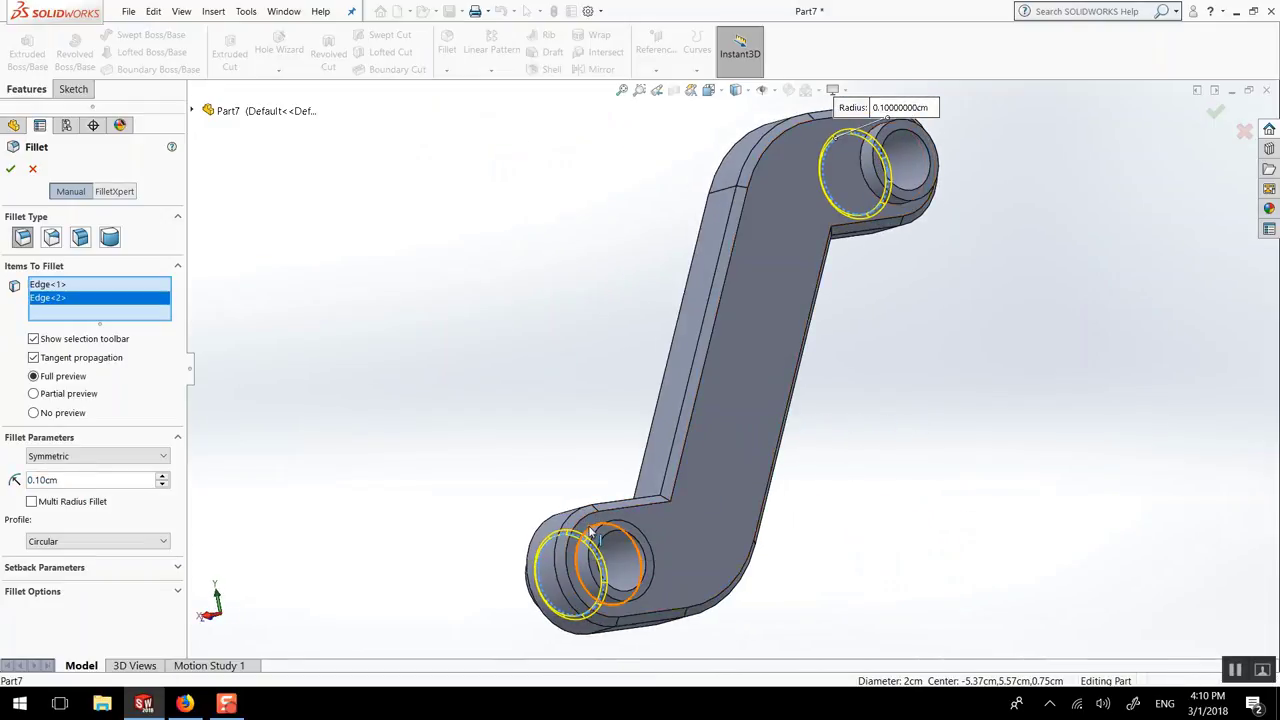
{"action": "left_click", "coordinate": [592, 530]}
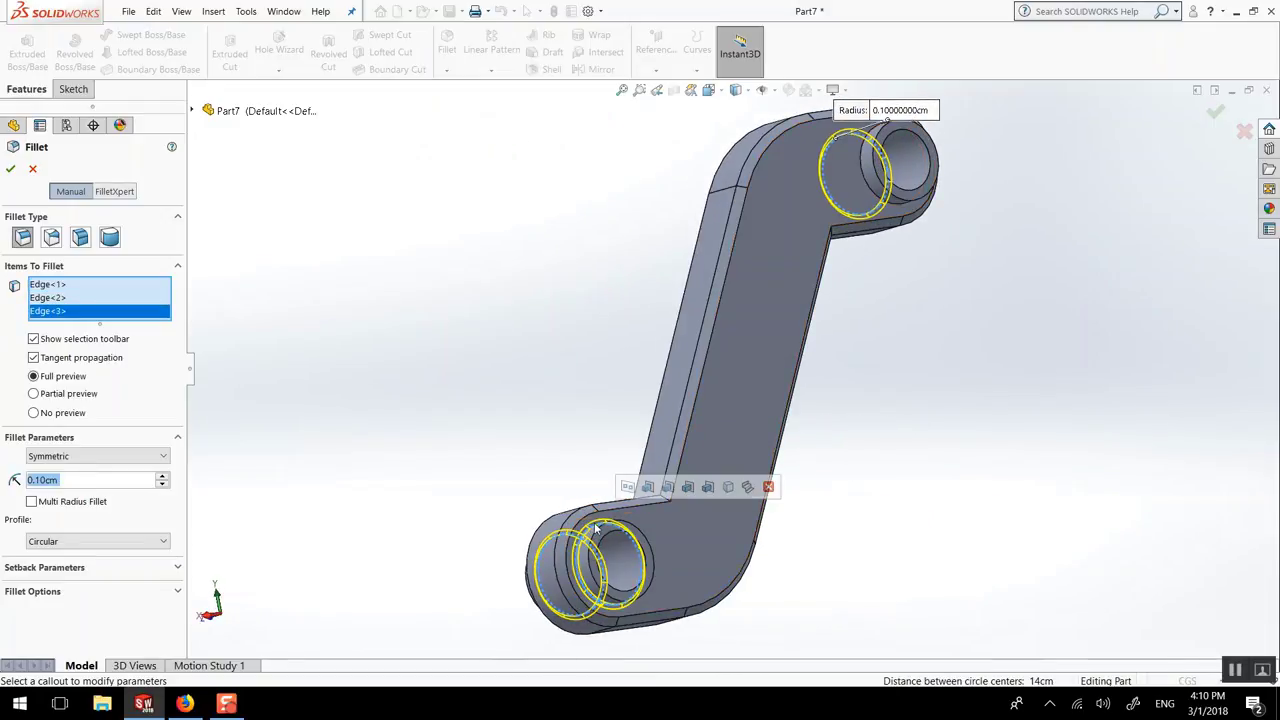
{"action": "left_click", "coordinate": [872, 140]}
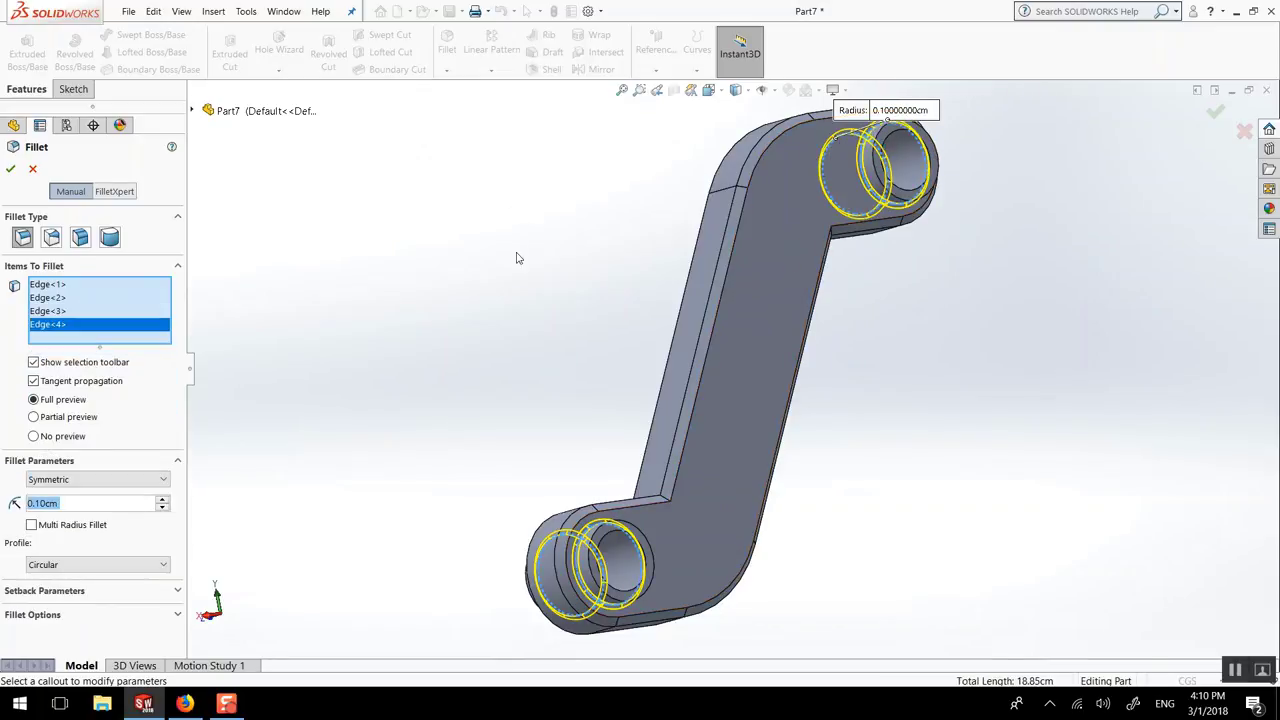
{"action": "middle_click_drag", "start_coordinate": [517, 257], "coordinate": [703, 294]}
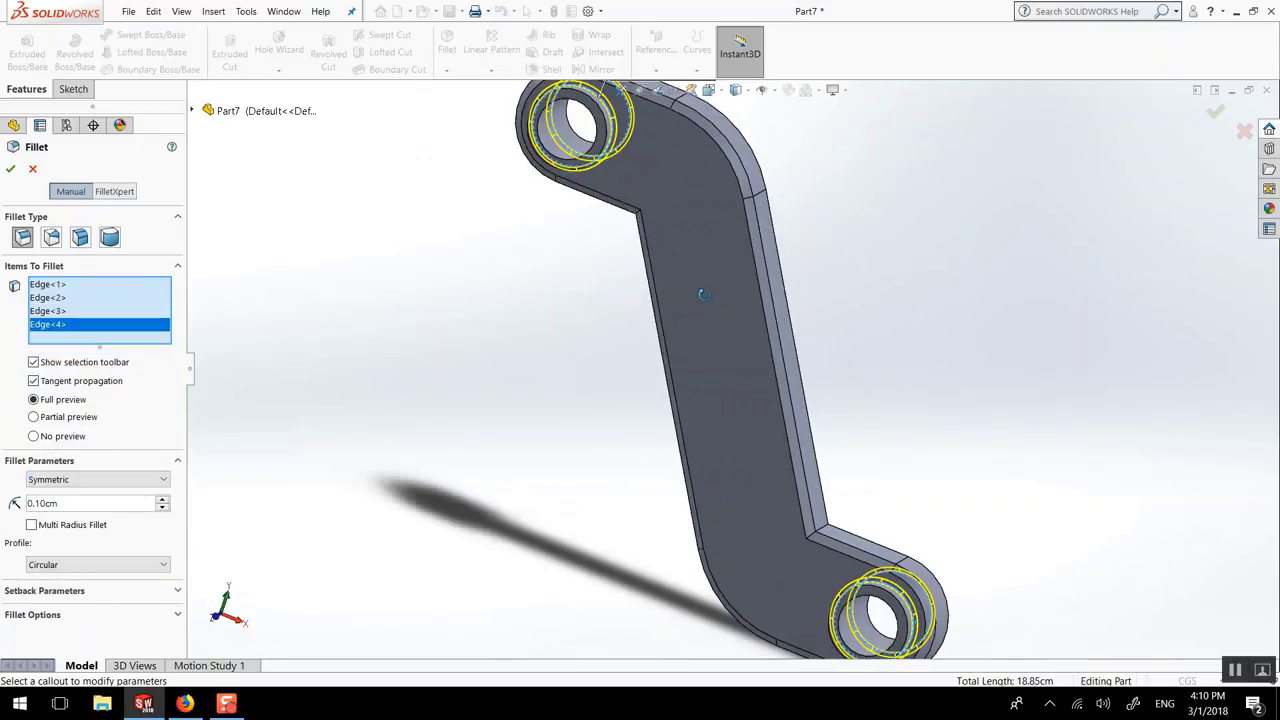
{"action": "left_click", "coordinate": [11, 169]}
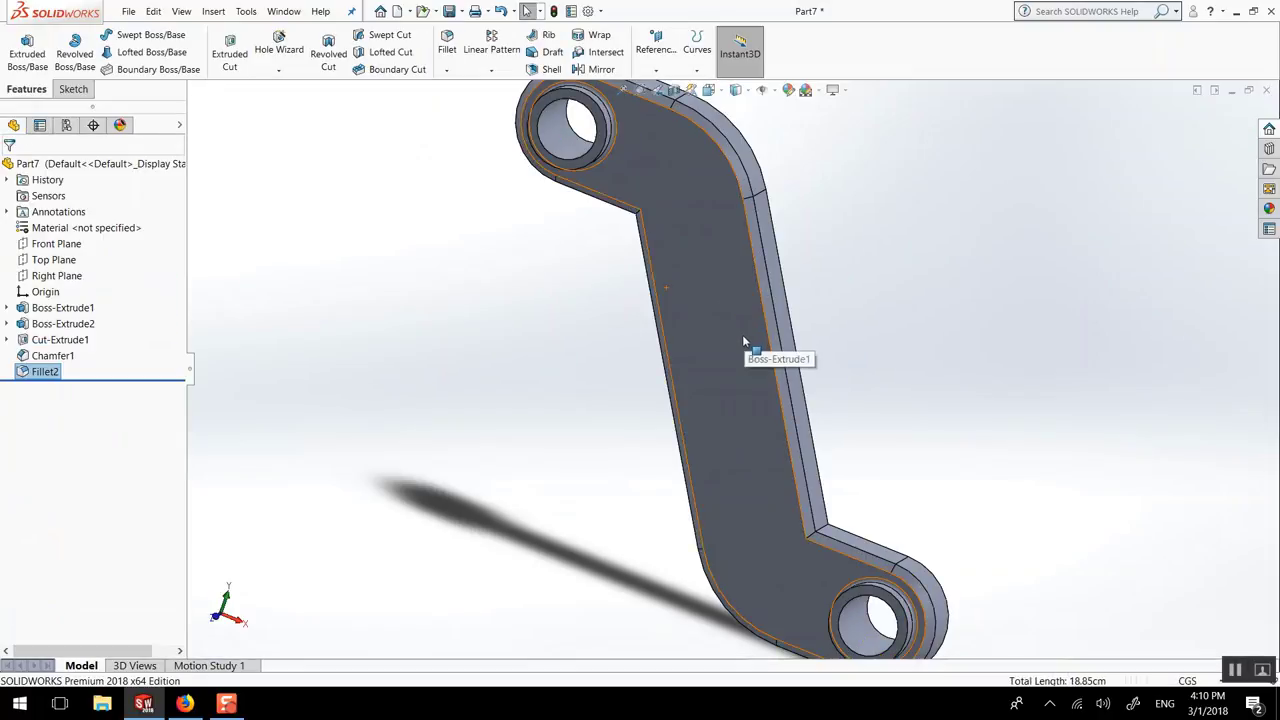
Step: Set a 0.025 cm fillet radius and select the upper boss's hole and counterbore faces
{"action": "scroll", "coordinate": [742, 334], "scroll_direction": "up", "scroll_amount": 1}
{"action": "scroll", "coordinate": [742, 334], "scroll_direction": "down", "scroll_amount": 2}
{"action": "scroll", "coordinate": [630, 162], "scroll_direction": "down", "scroll_amount": 2}
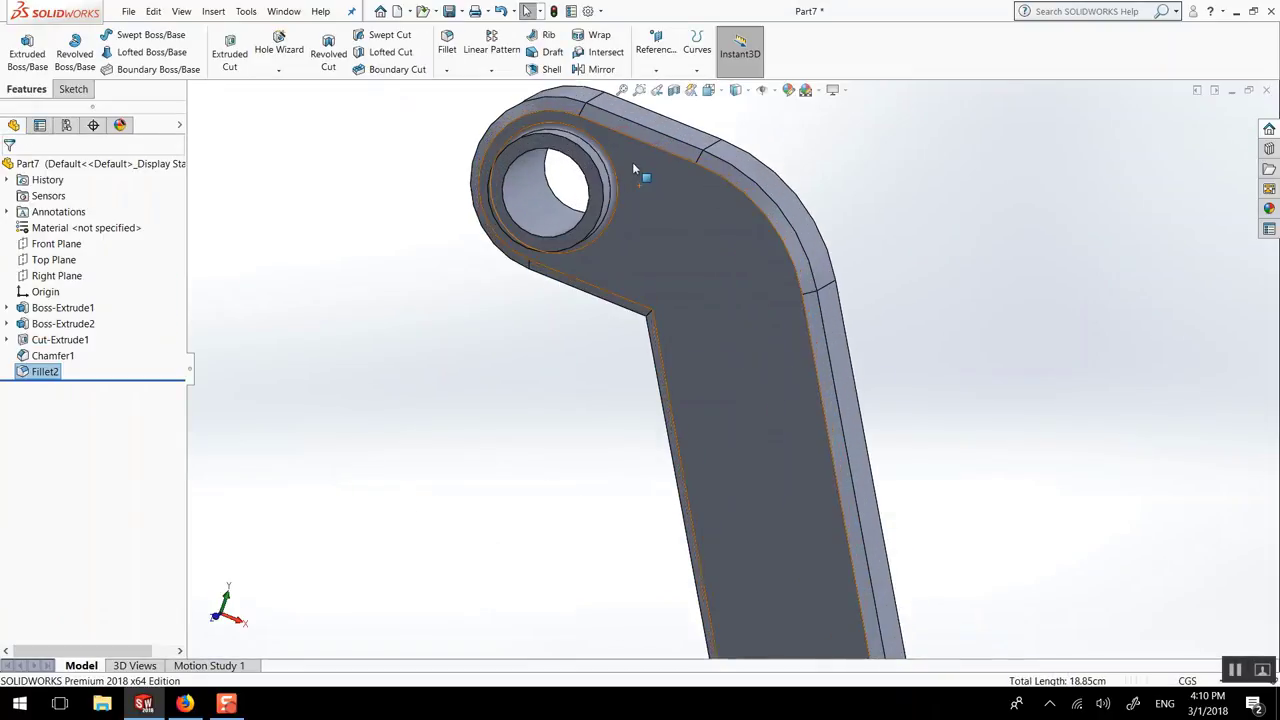
{"action": "scroll", "coordinate": [565, 178], "scroll_direction": "down", "scroll_amount": 2}
{"action": "middle_click_drag", "start_coordinate": [565, 178], "coordinate": [585, 199]}
{"action": "middle_click_drag", "start_coordinate": [588, 229], "coordinate": [510, 160]}
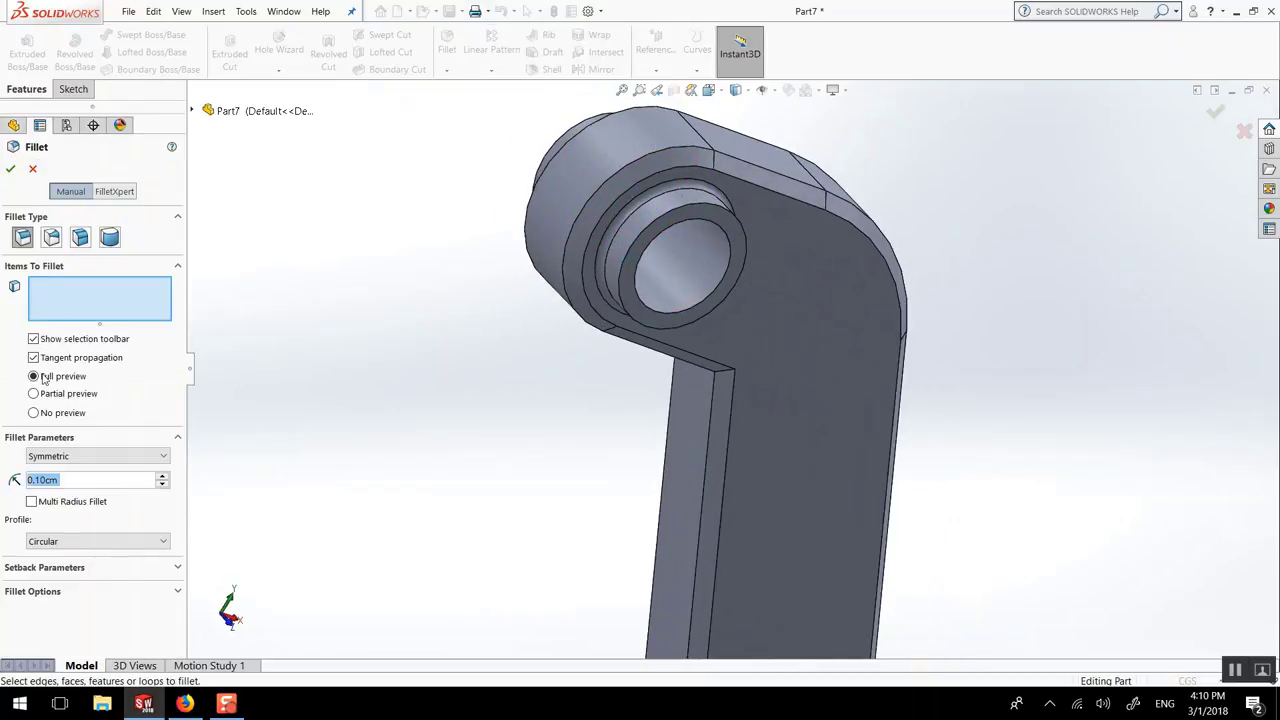
{"action": "type", "text": "0"}
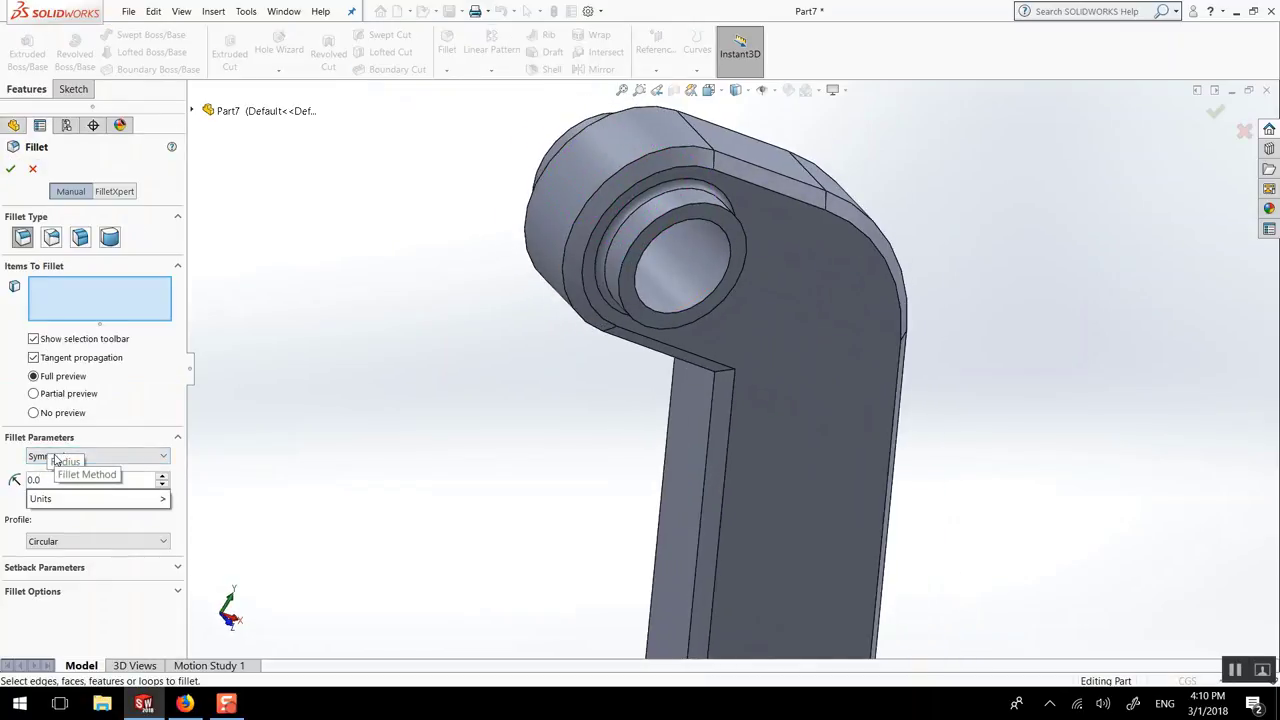
{"action": "key", "text": "Return"}
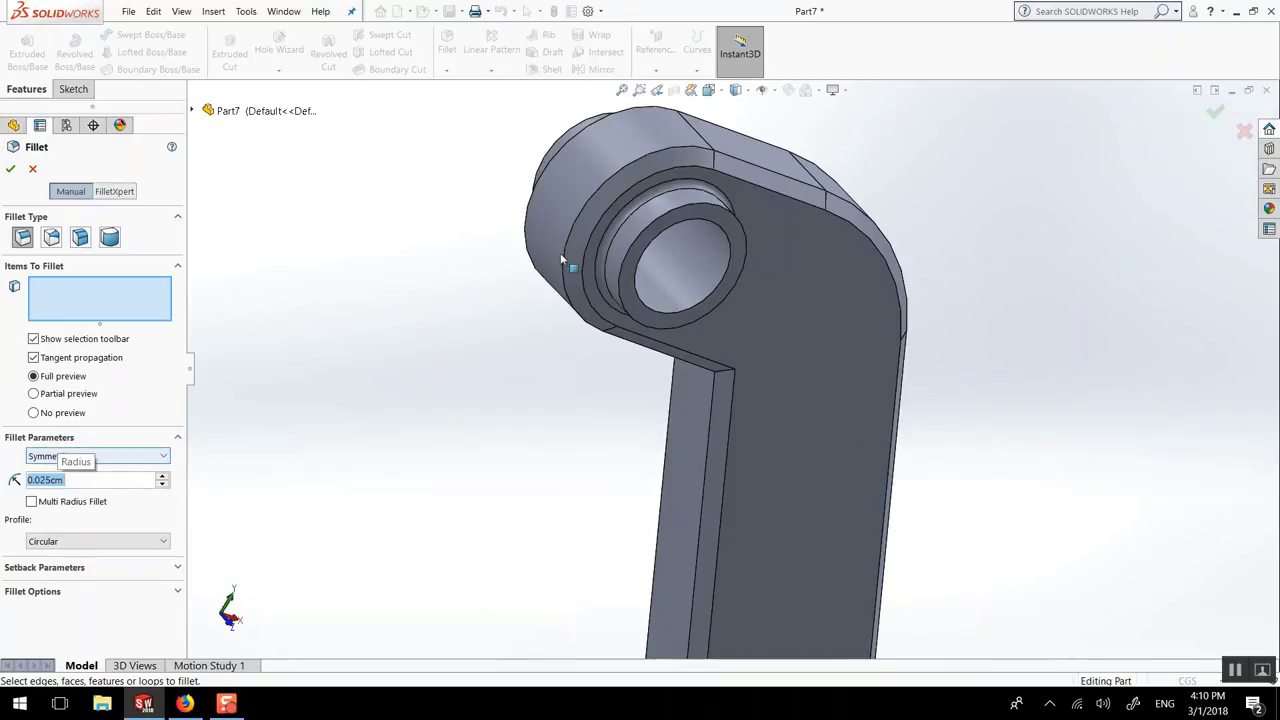
{"action": "left_click", "coordinate": [684, 213]}
{"action": "middle_click_drag", "start_coordinate": [694, 211], "coordinate": [698, 292]}
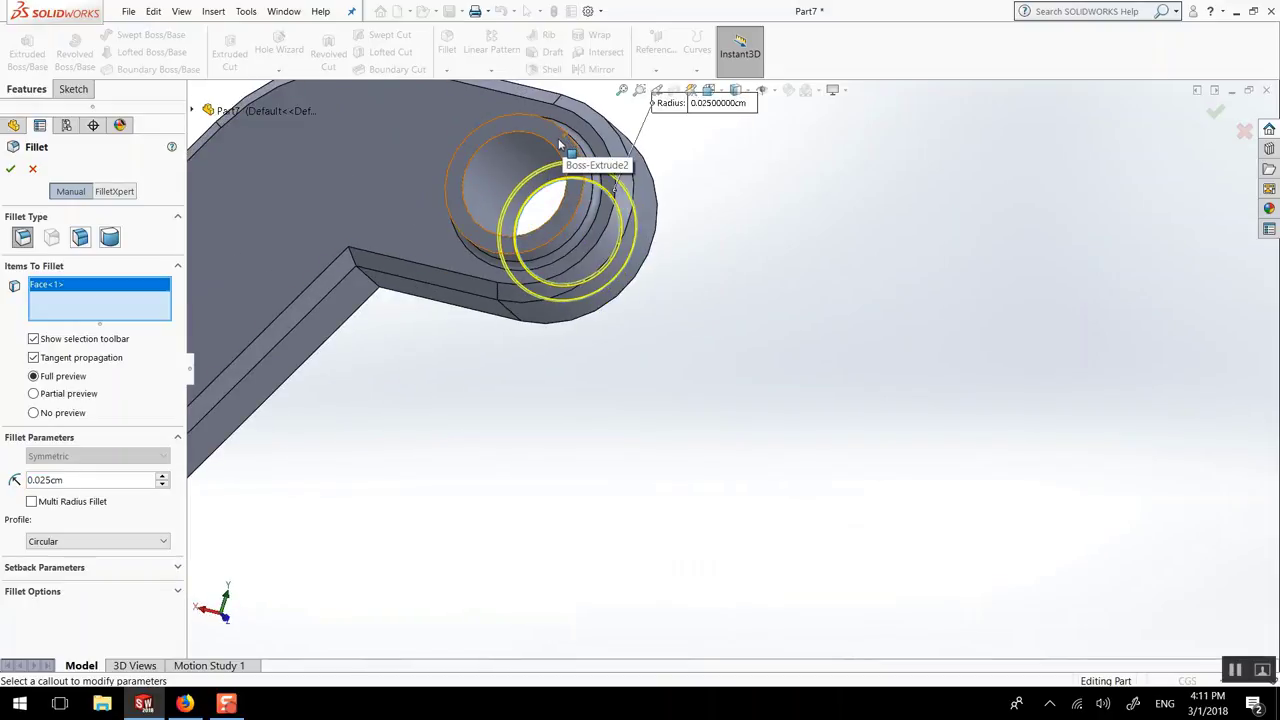
{"action": "left_click", "coordinate": [520, 230]}
Step: Add the lower boss's hole faces and accept the 0.025 cm fillet
{"action": "scroll", "coordinate": [634, 551], "scroll_direction": "up", "scroll_amount": 8}
{"action": "scroll", "coordinate": [460, 455], "scroll_direction": "down", "scroll_amount": 8}
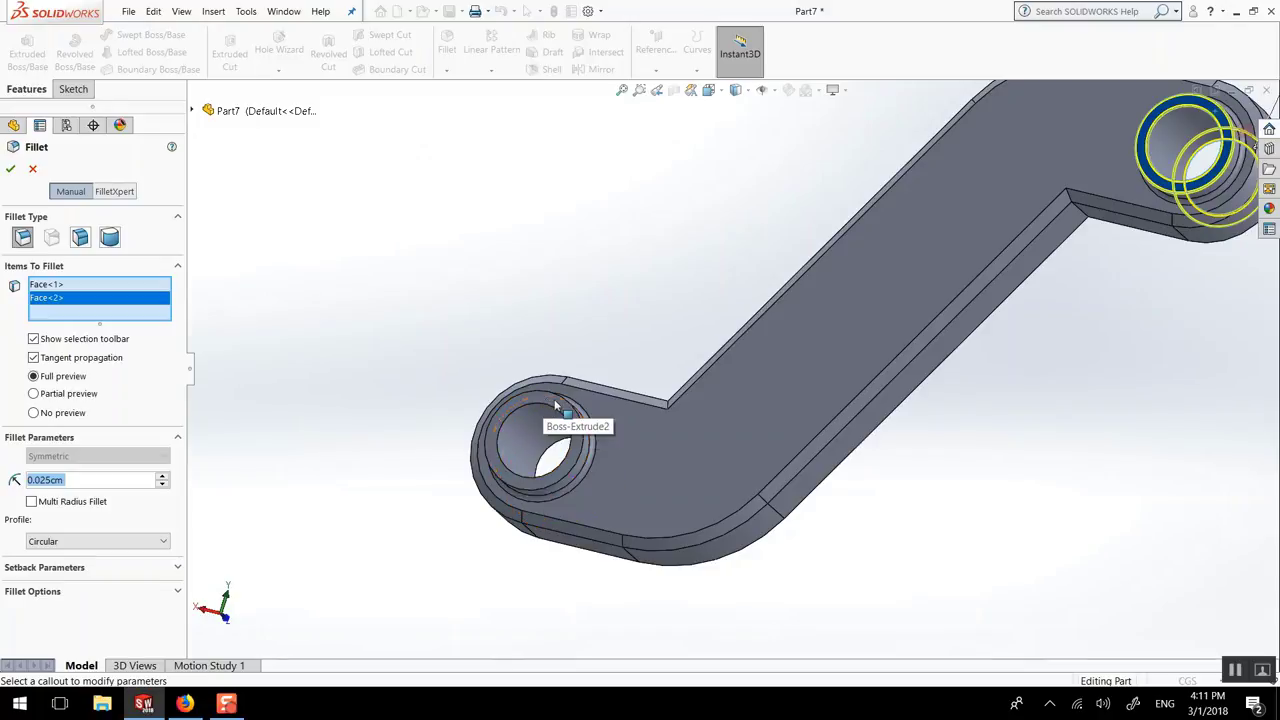
{"action": "left_click", "coordinate": [556, 403]}
{"action": "mouse_move", "coordinate": [609, 434]}
{"action": "middle_mouse_down"}
{"action": "mouse_move", "coordinate": [691, 451]}
{"action": "mouse_move", "coordinate": [587, 434]}
{"action": "middle_mouse_up"}
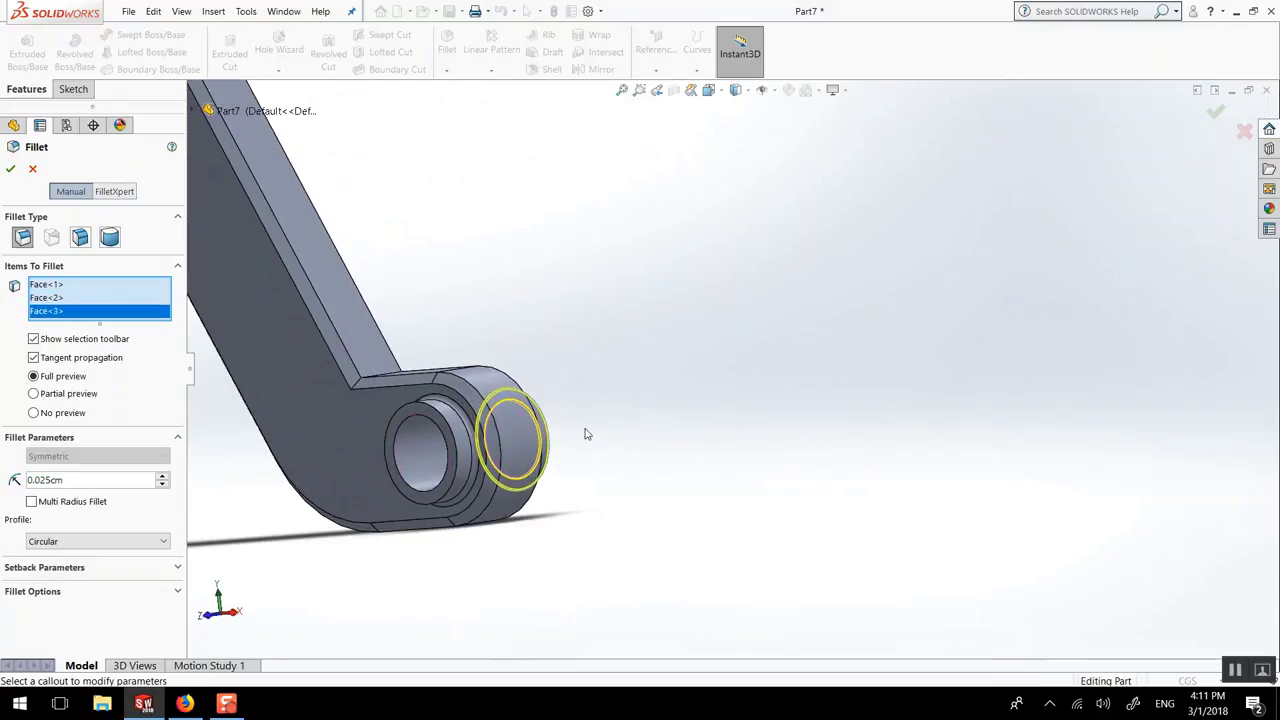
{"action": "left_click", "coordinate": [417, 410]}
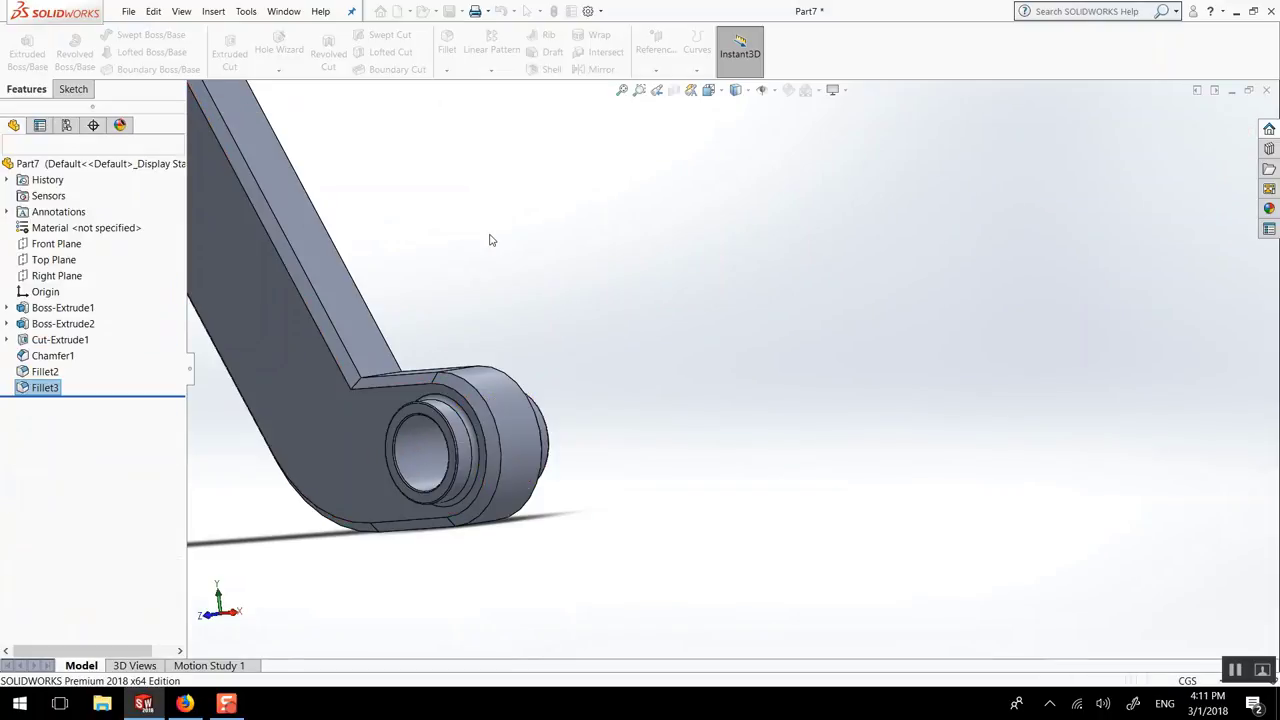
{"action": "key", "text": "f"}
{"action": "middle_click_drag", "start_coordinate": [528, 323], "coordinate": [608, 323]}
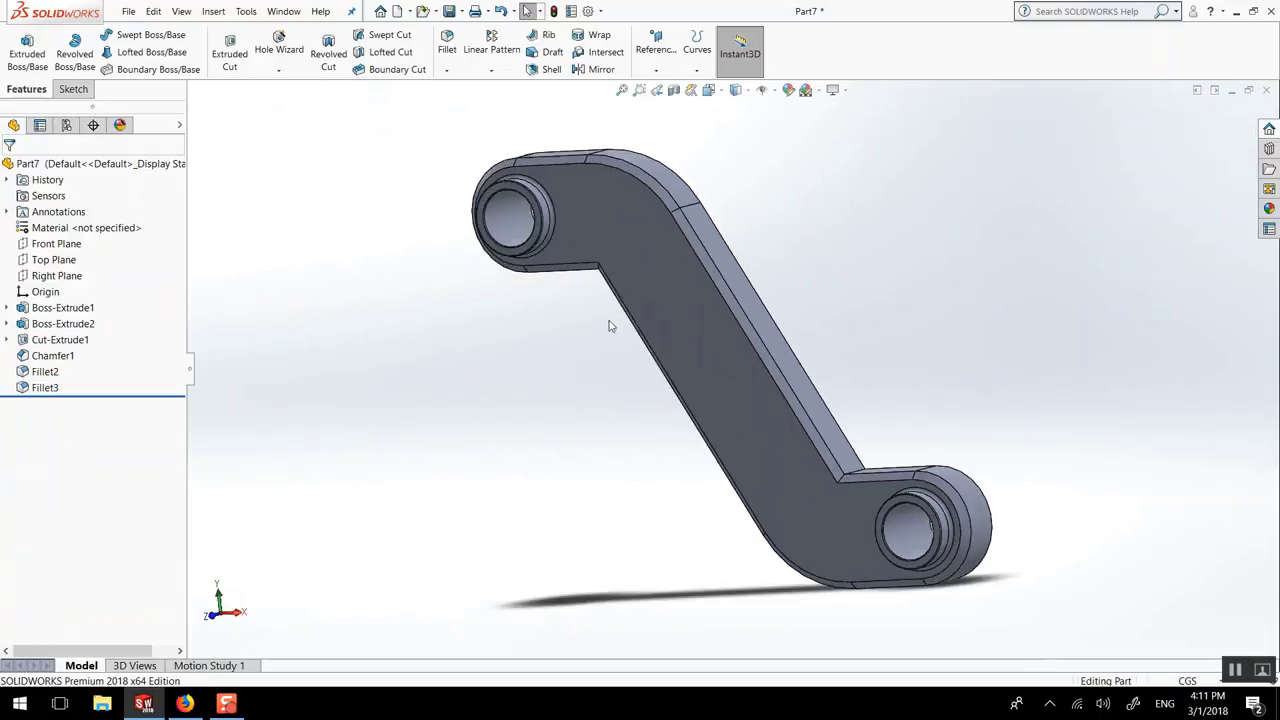